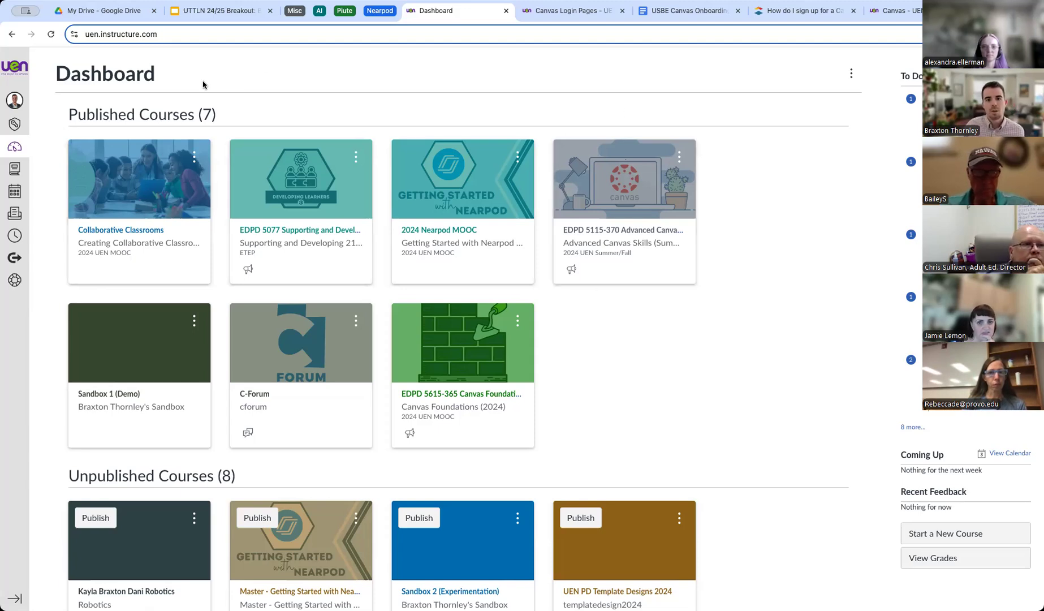
# Point out the Dashboard heading, then go through Courses to the August 2024 Calendar.
pyautogui.moveTo(56, 74); pyautogui.dragTo(181, 74)
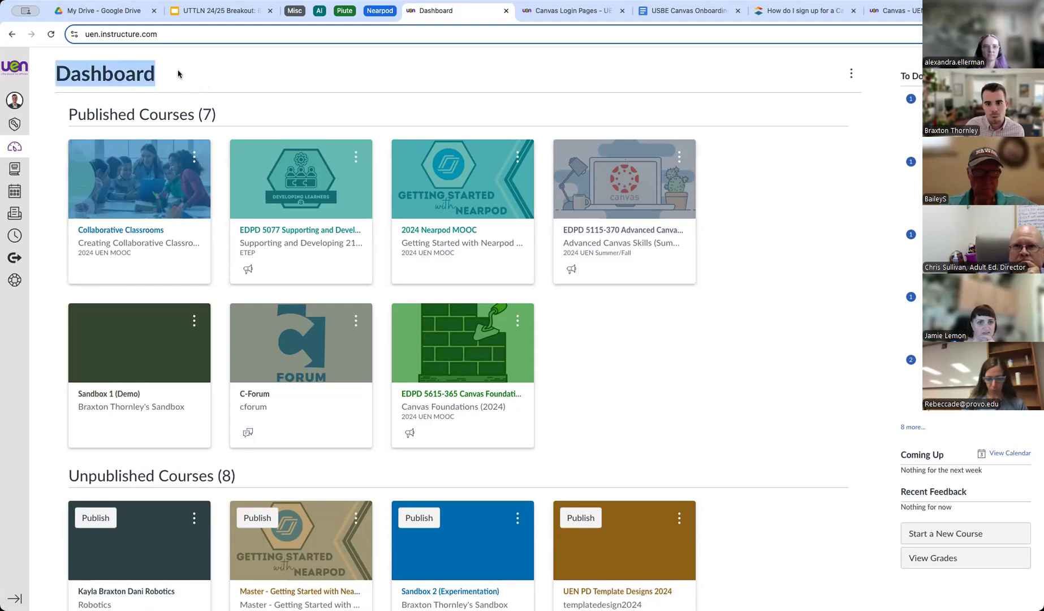
pyautogui.click(276, 84)
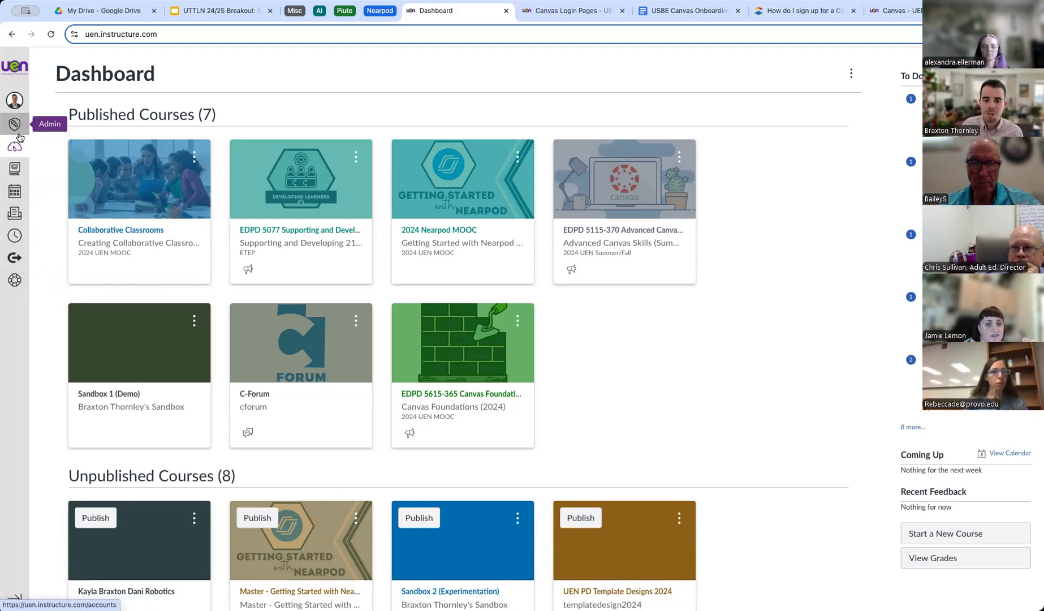
pyautogui.click(14, 170)
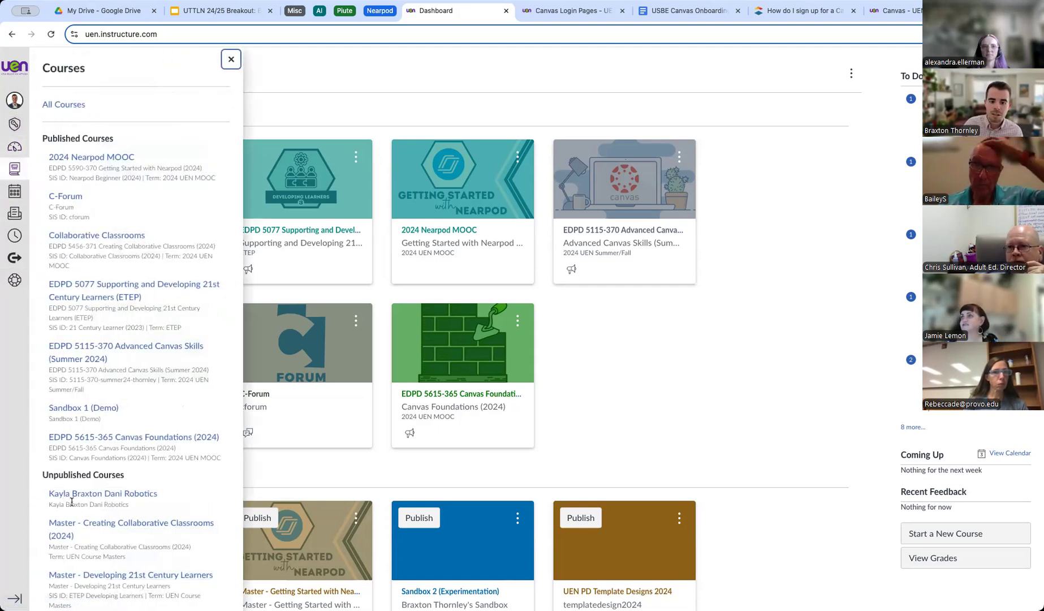
pyautogui.click(16, 195)
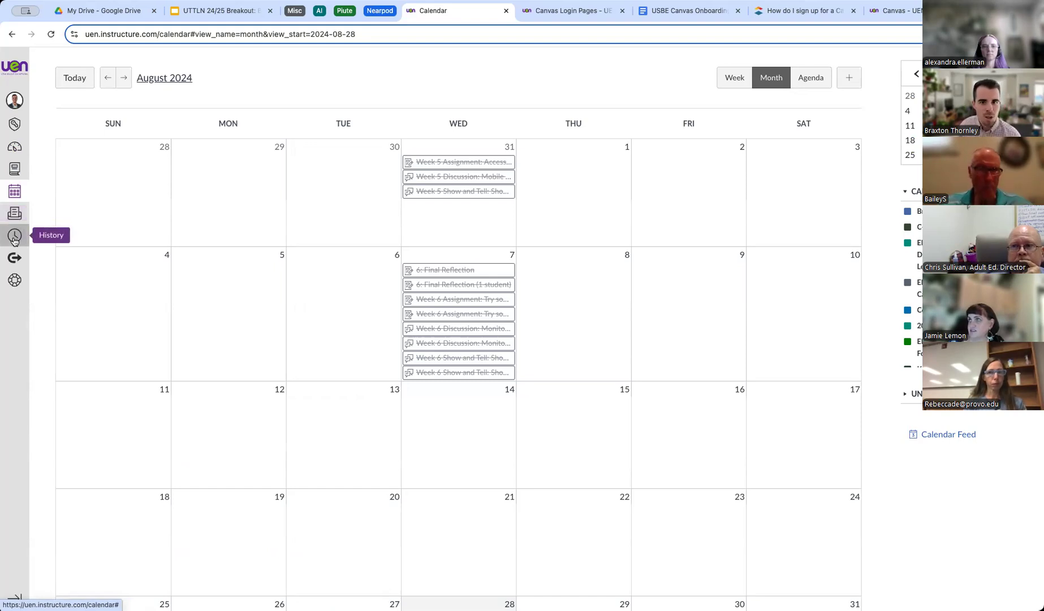
# Browse the Help support links and release notes, then return to the Dashboard.
pyautogui.click(15, 280)
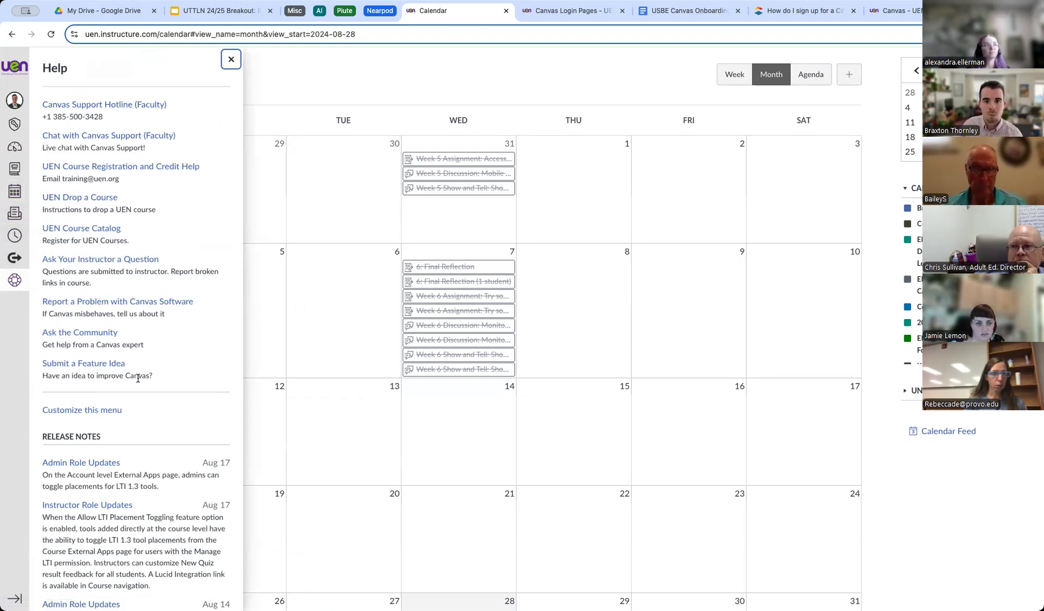
pyautogui.scroll(-5, 169, 306)
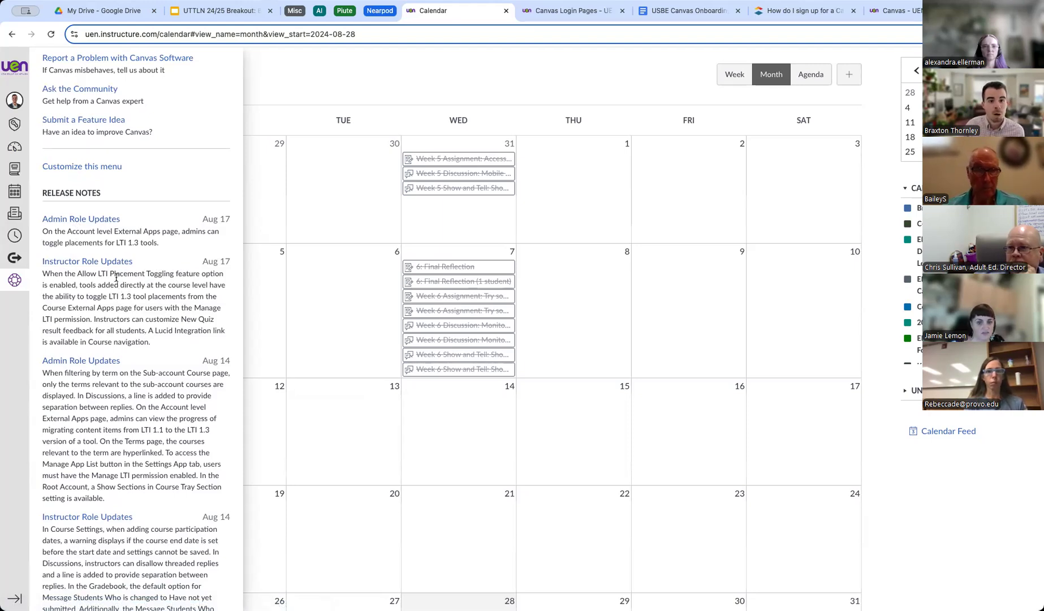
pyautogui.click(14, 147)
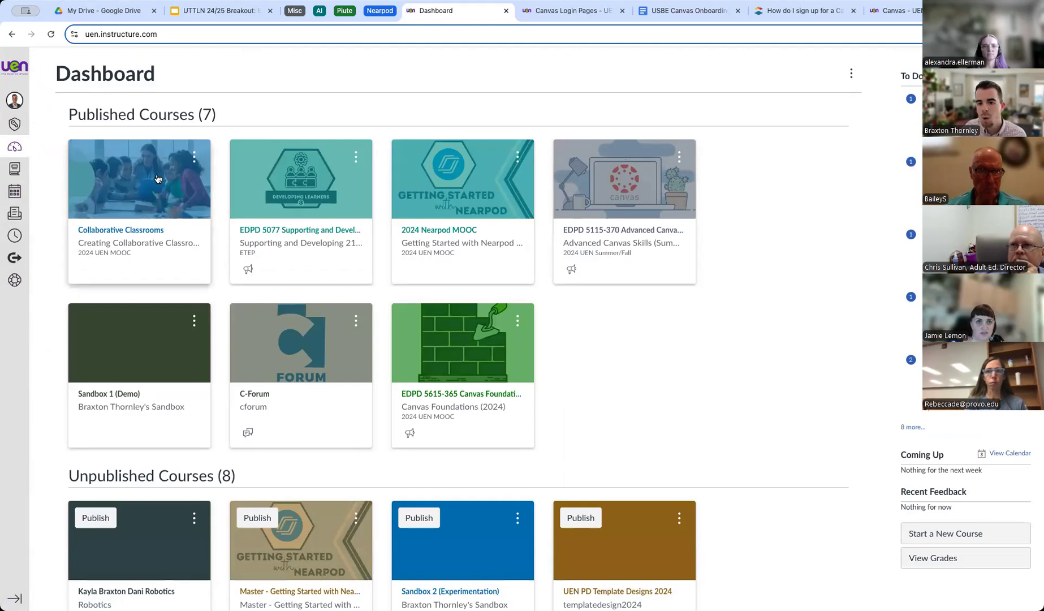
# Open the Creating Collaborative Classrooms (EDPD 5456-371) home page from its Dashboard card.
pyautogui.click(135, 230)
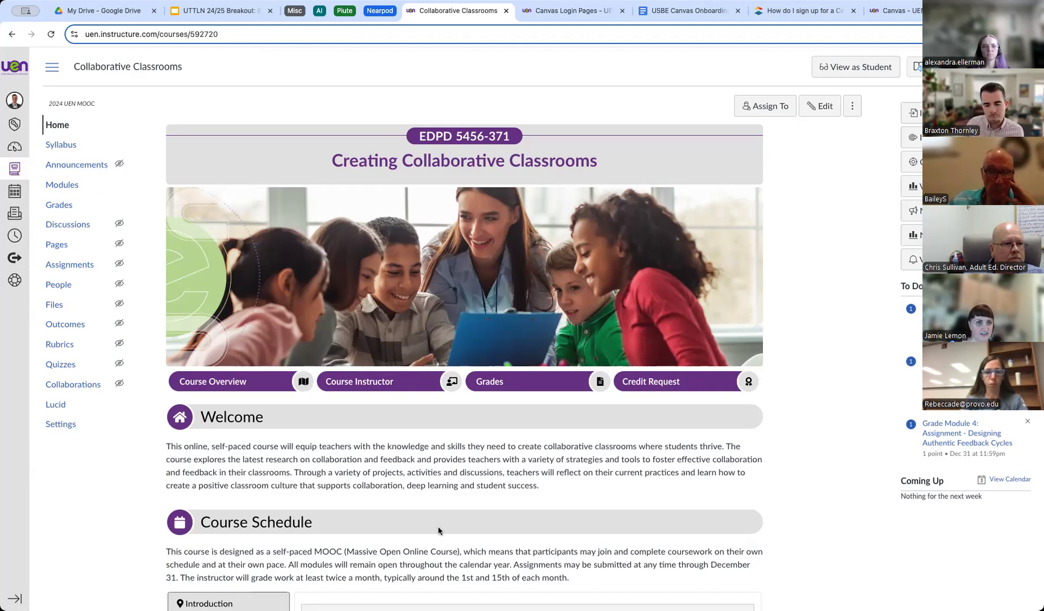
pyautogui.scroll(-2, 444, 441)
pyautogui.scroll(2, 444, 442)
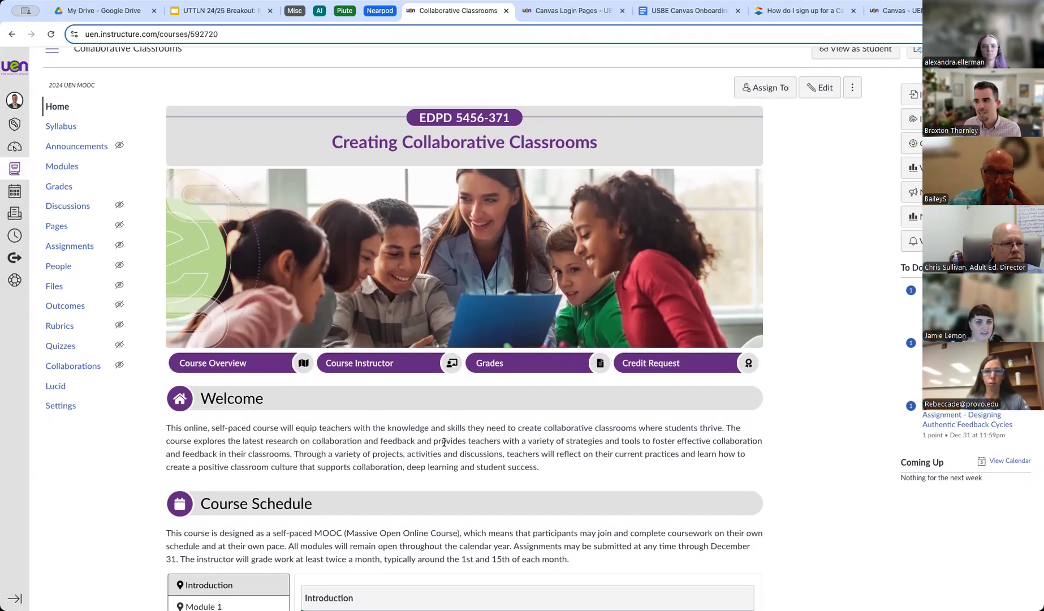
pyautogui.scroll(1, 870, 215)
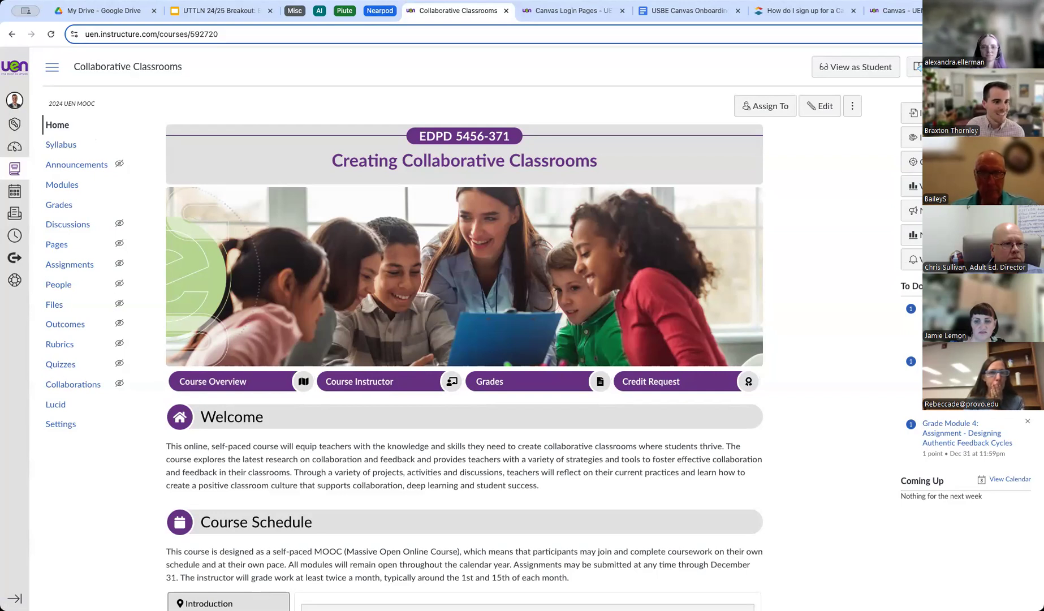
# Open Notification Settings from the Account tray to view Course Activities e-mail preferences.
pyautogui.click(17, 104)
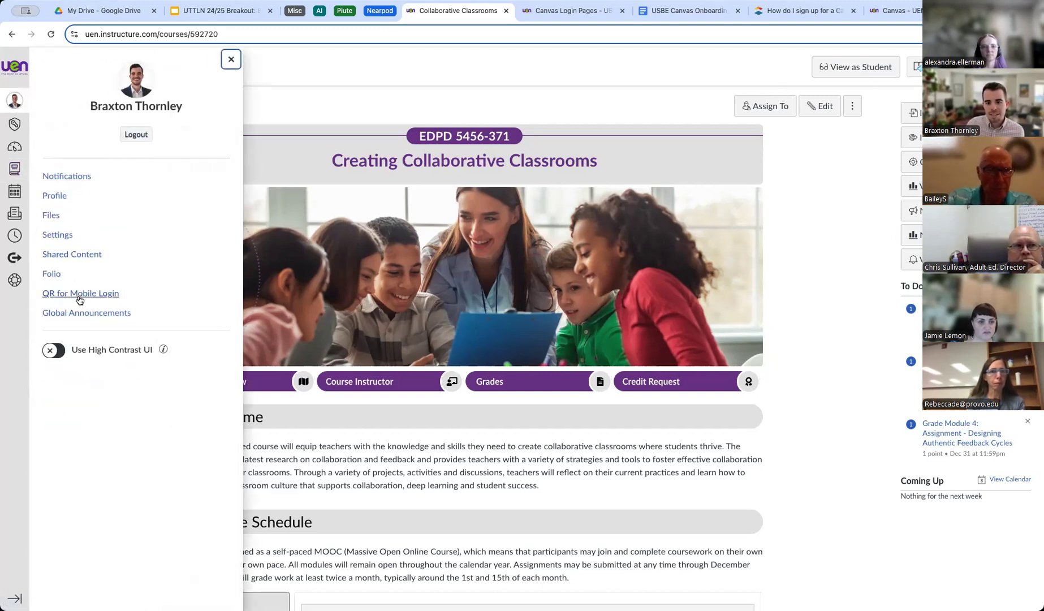
pyautogui.click(67, 178)
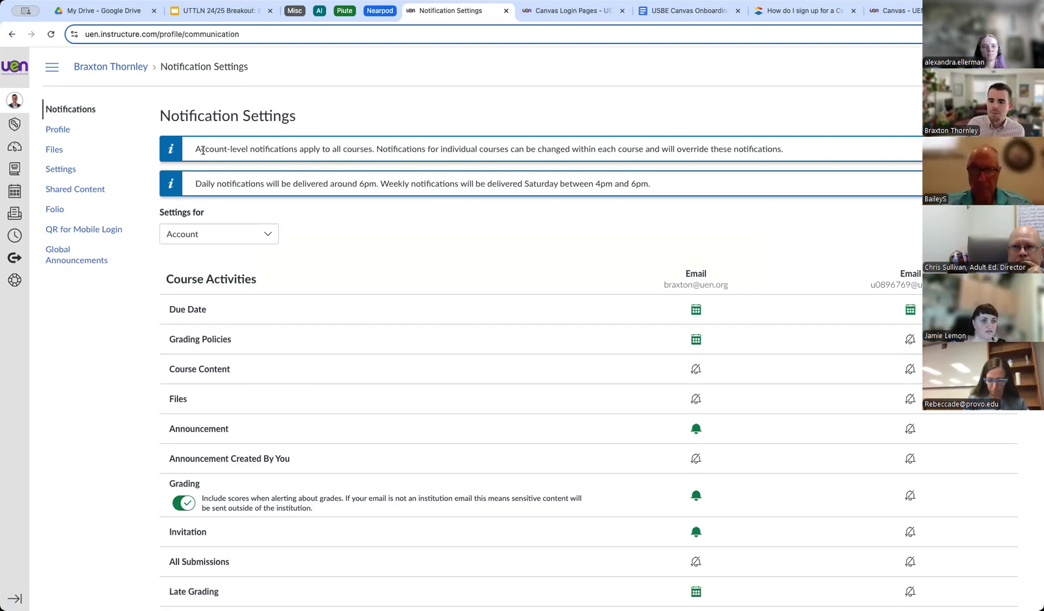
pyautogui.moveTo(194, 150); pyautogui.dragTo(792, 150)
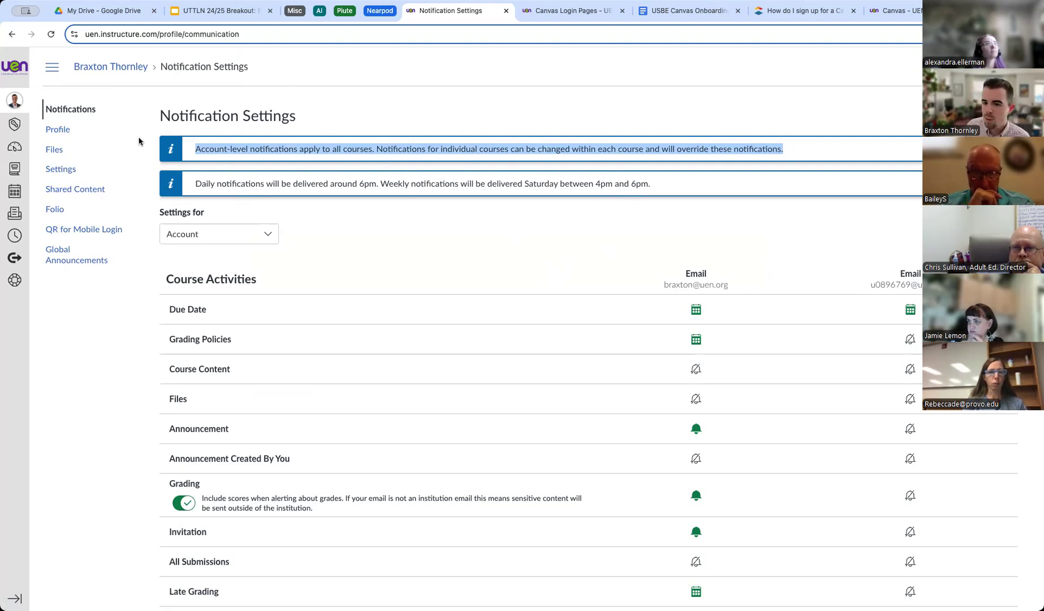
pyautogui.click(366, 219)
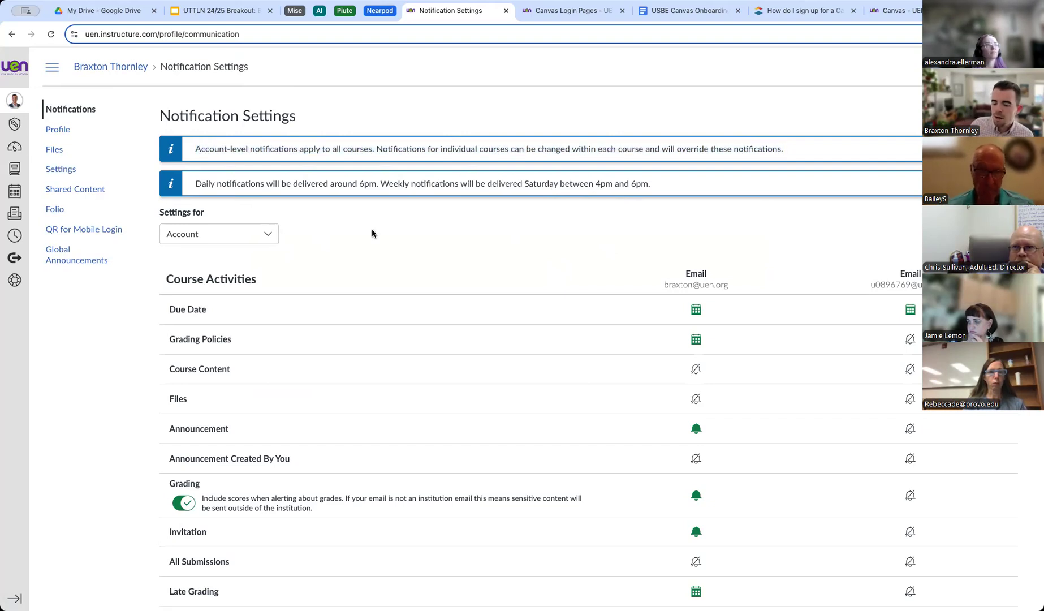
pyautogui.scroll(-1, 372, 232)
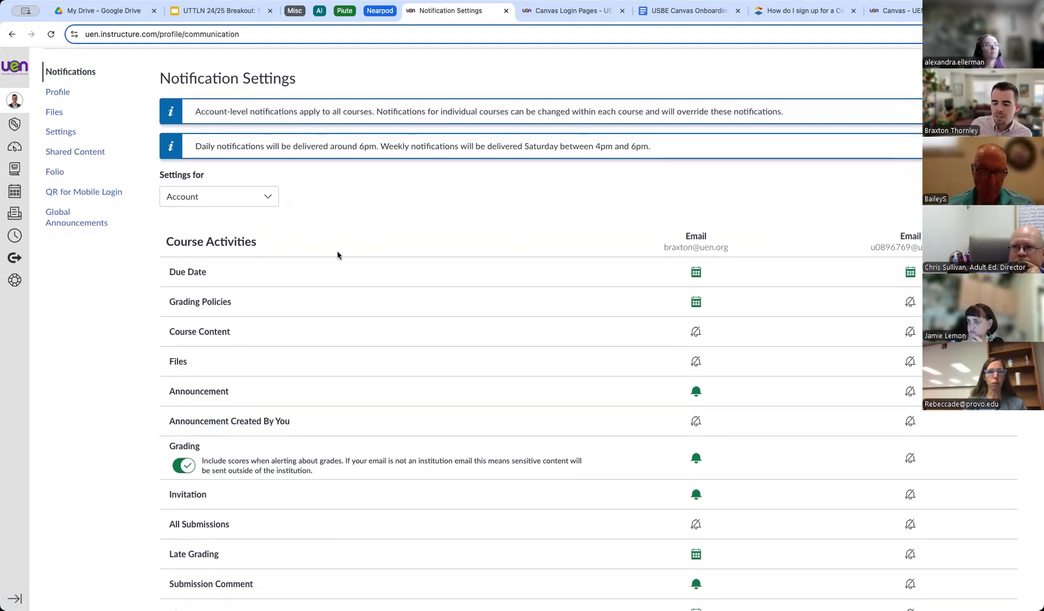
pyautogui.scroll(-12, 338, 255)
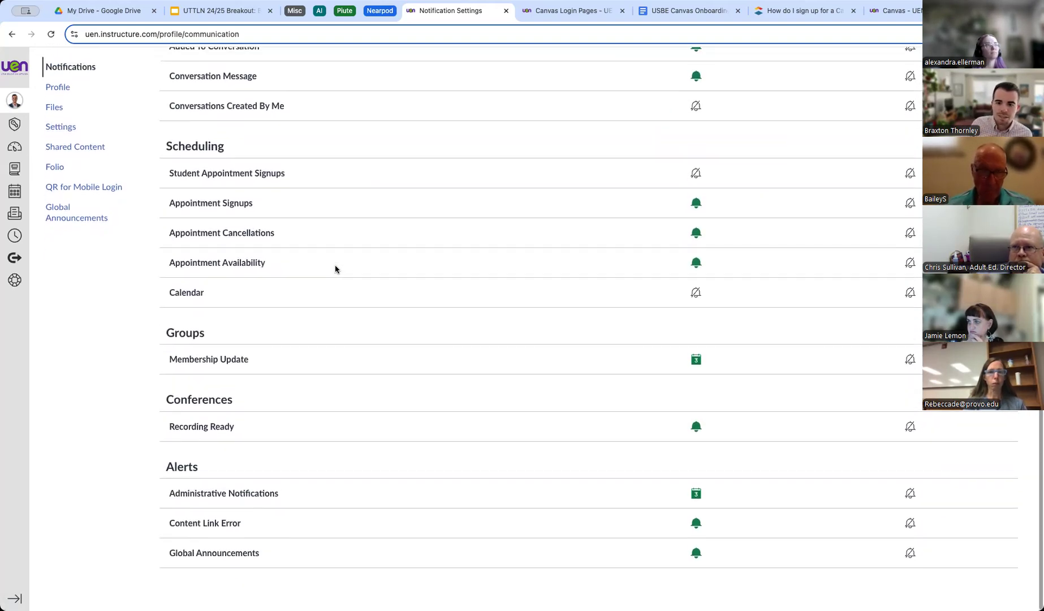
pyautogui.scroll(3, 335, 269)
pyautogui.scroll(15, 334, 269)
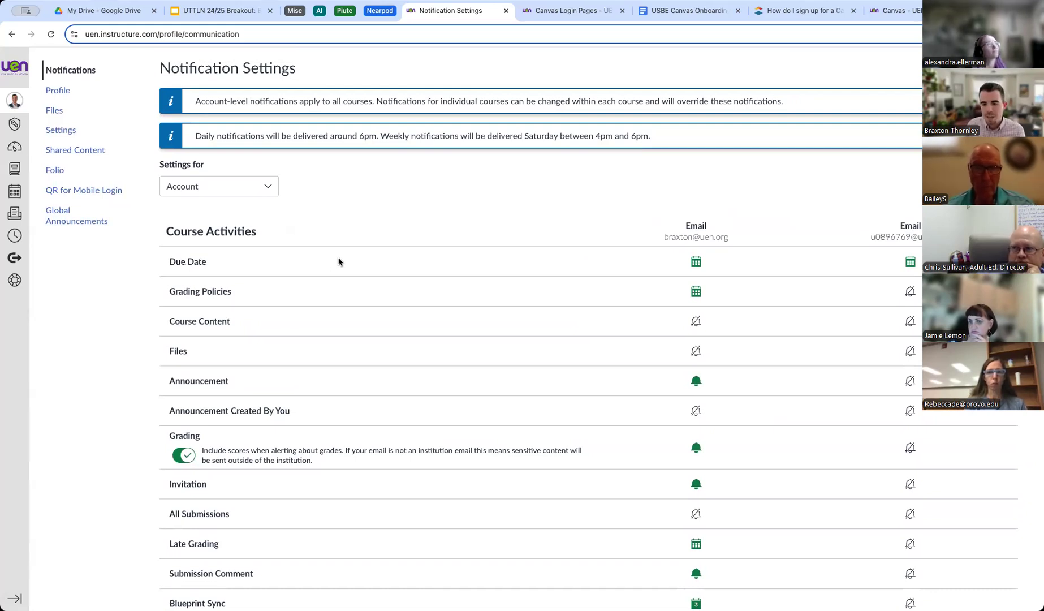
pyautogui.scroll(2, 345, 243)
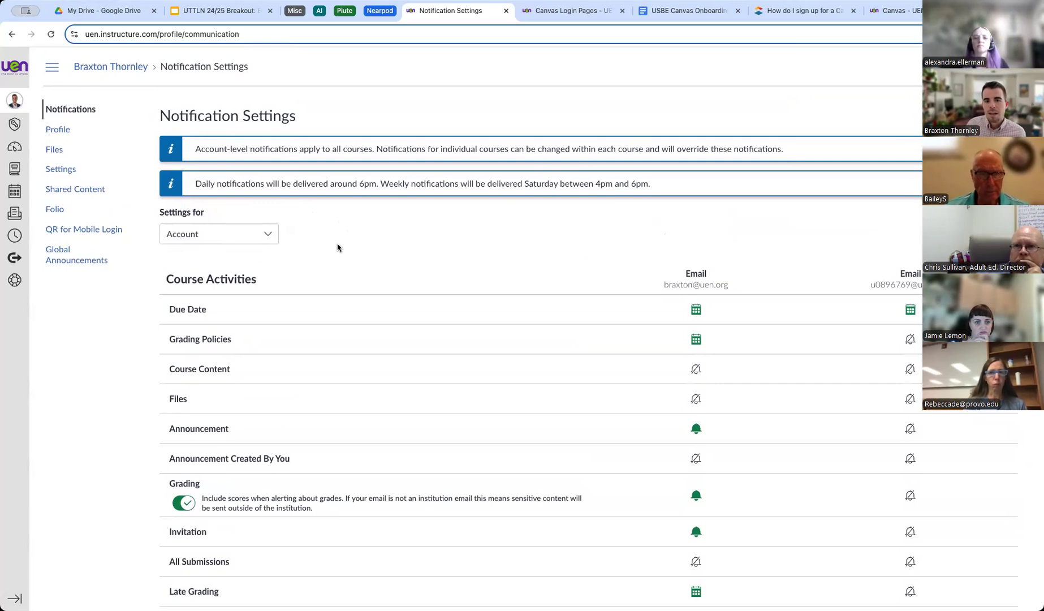
pyautogui.click(232, 237)
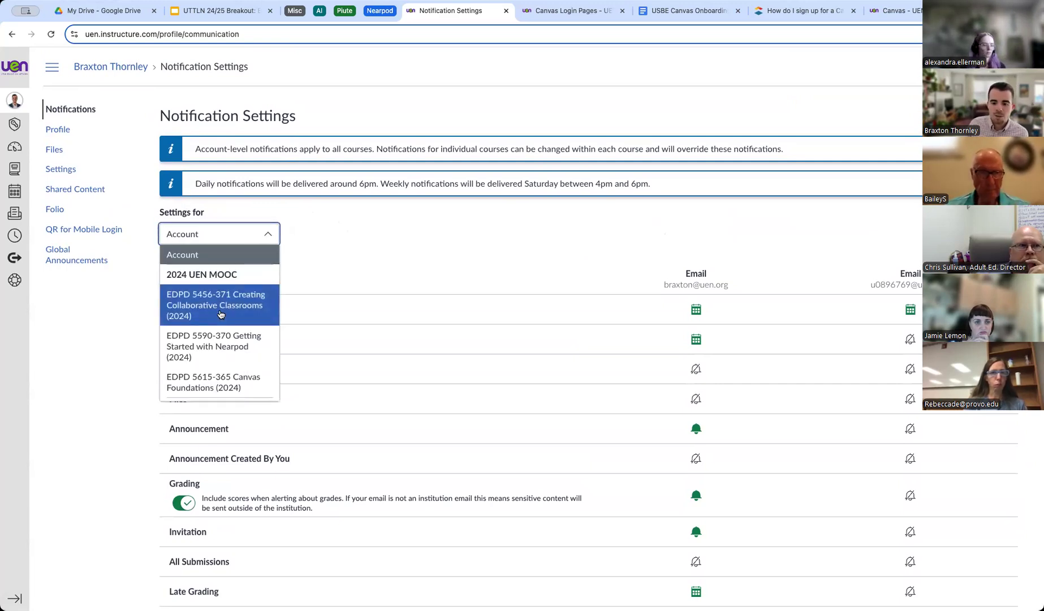
pyautogui.scroll(-1, 217, 321)
pyautogui.scroll(1, 216, 322)
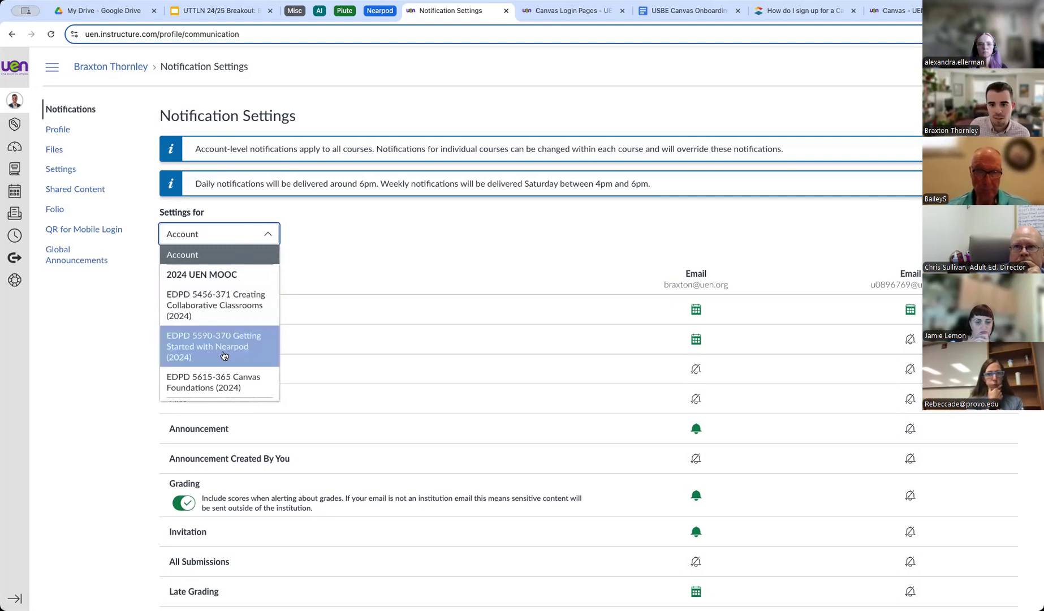
pyautogui.click(330, 234)
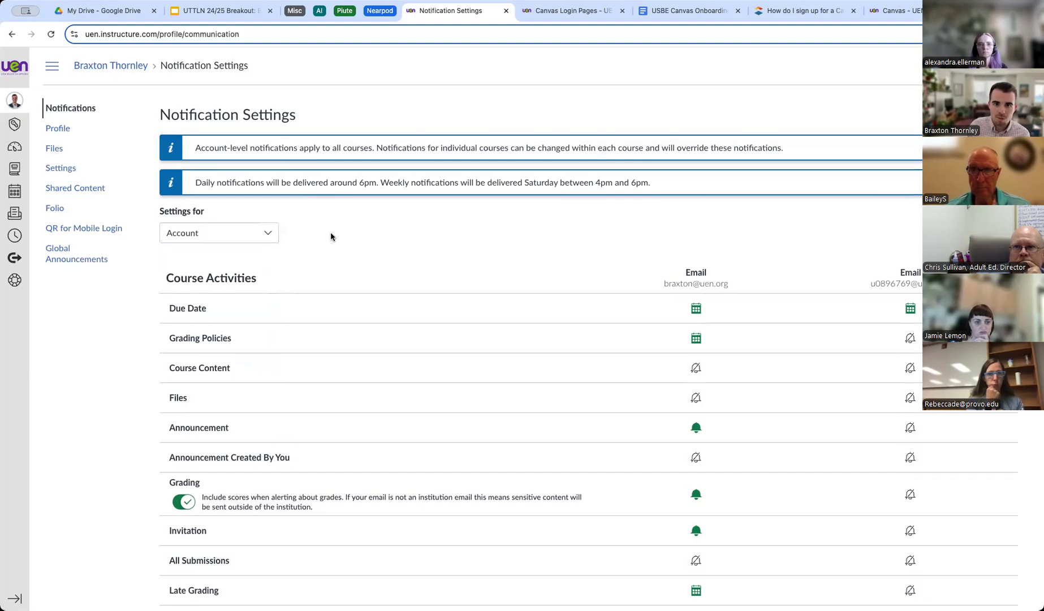
pyautogui.scroll(-1, 330, 234)
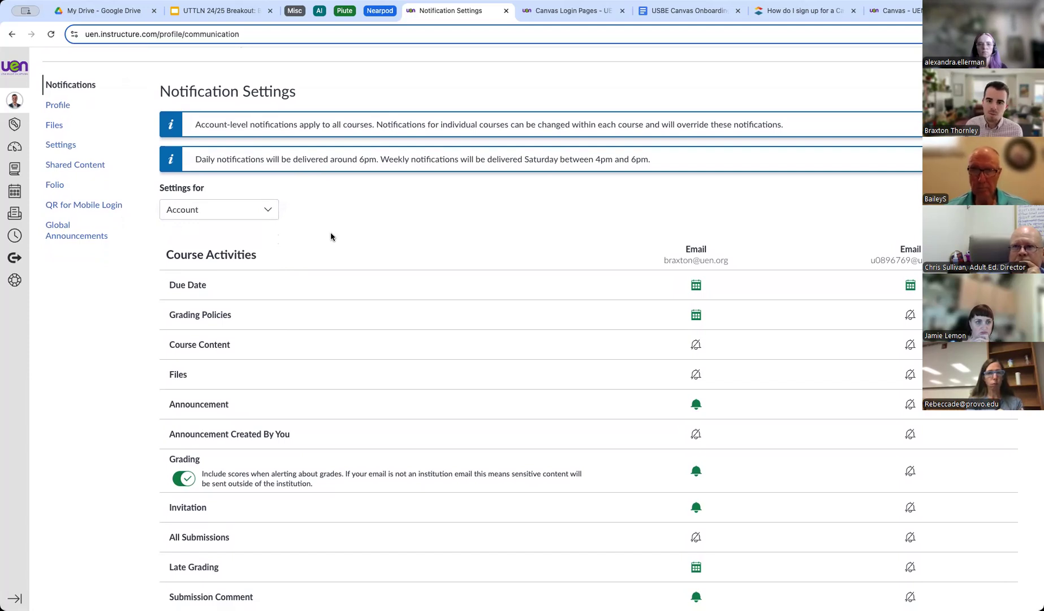
pyautogui.moveTo(189, 288)
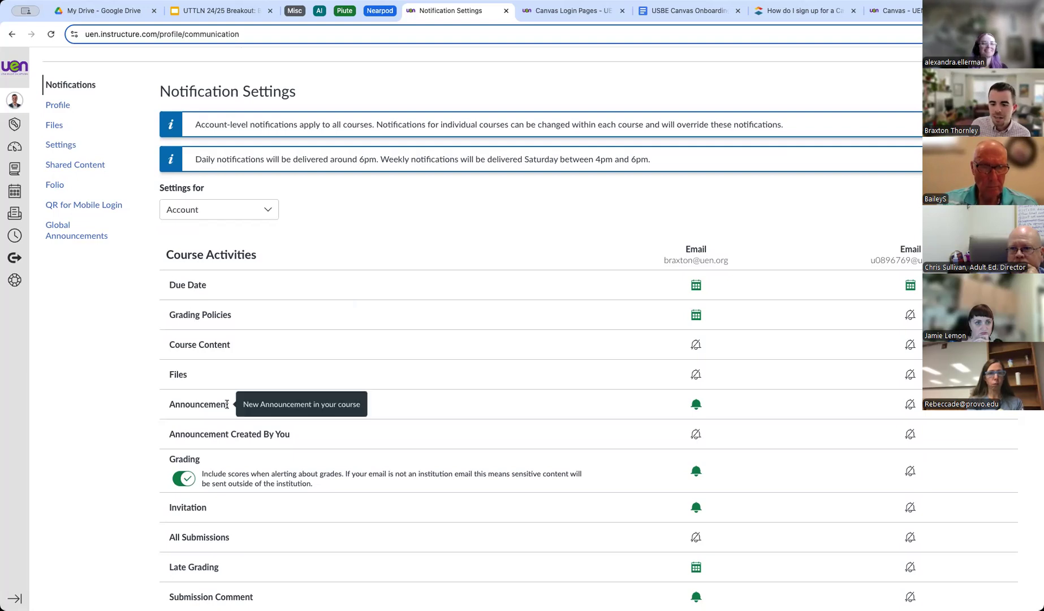
pyautogui.scroll(-3, 232, 430)
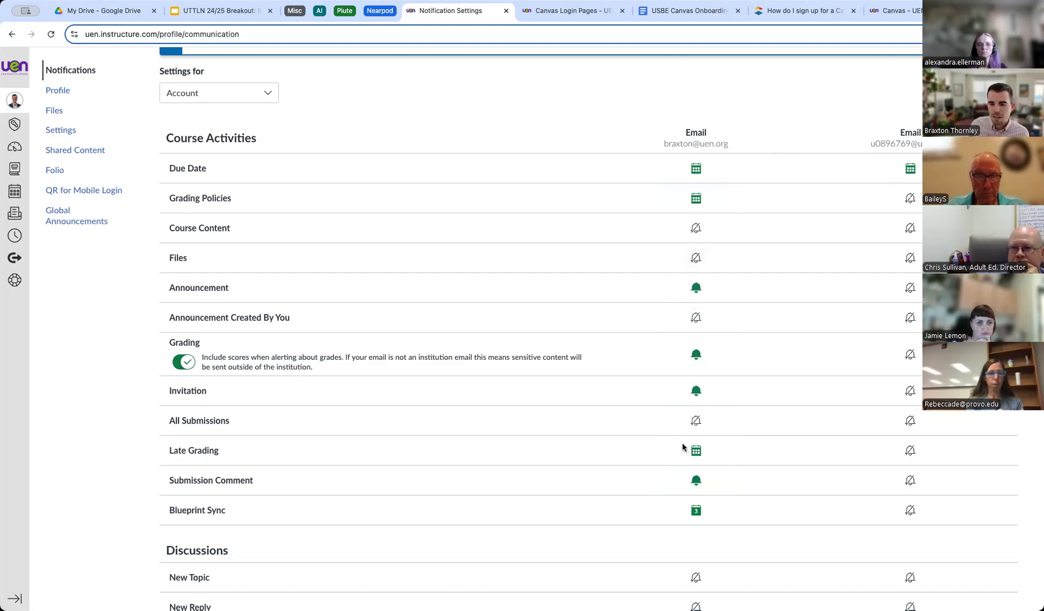
pyautogui.moveTo(191, 452)
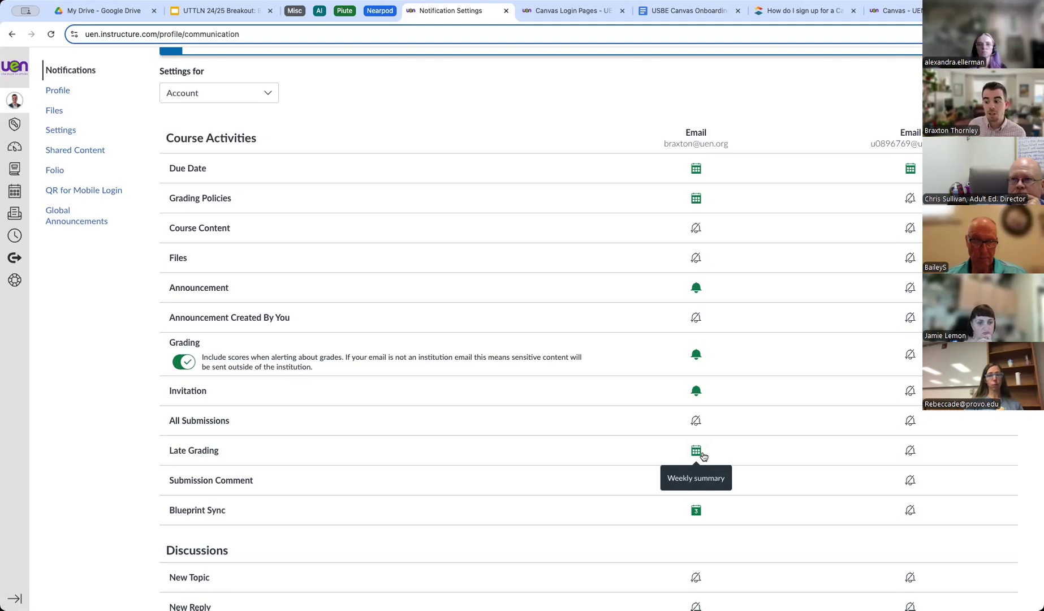
pyautogui.click(700, 455)
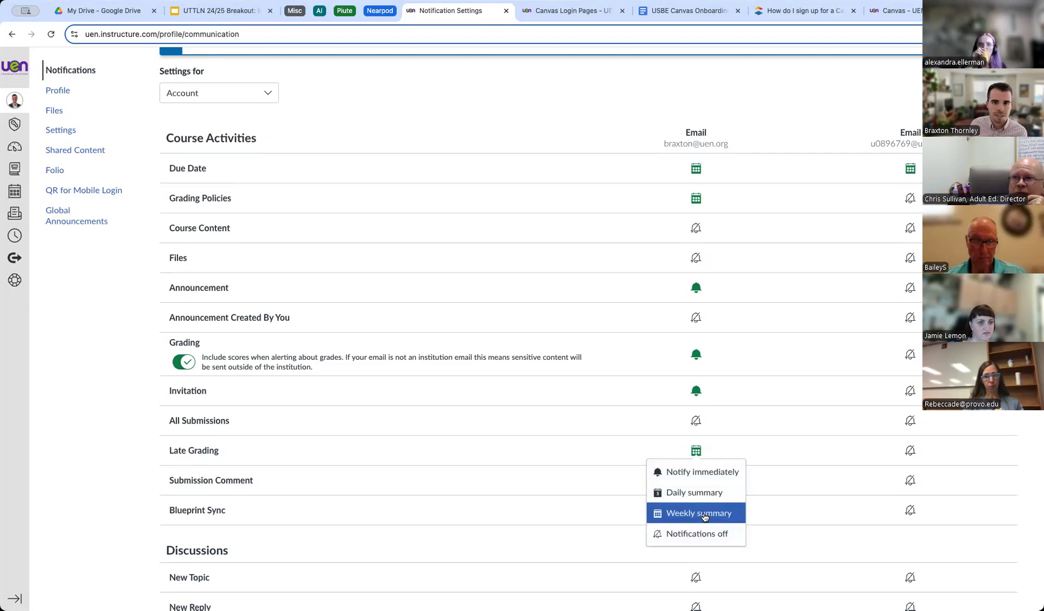
pyautogui.click(555, 99)
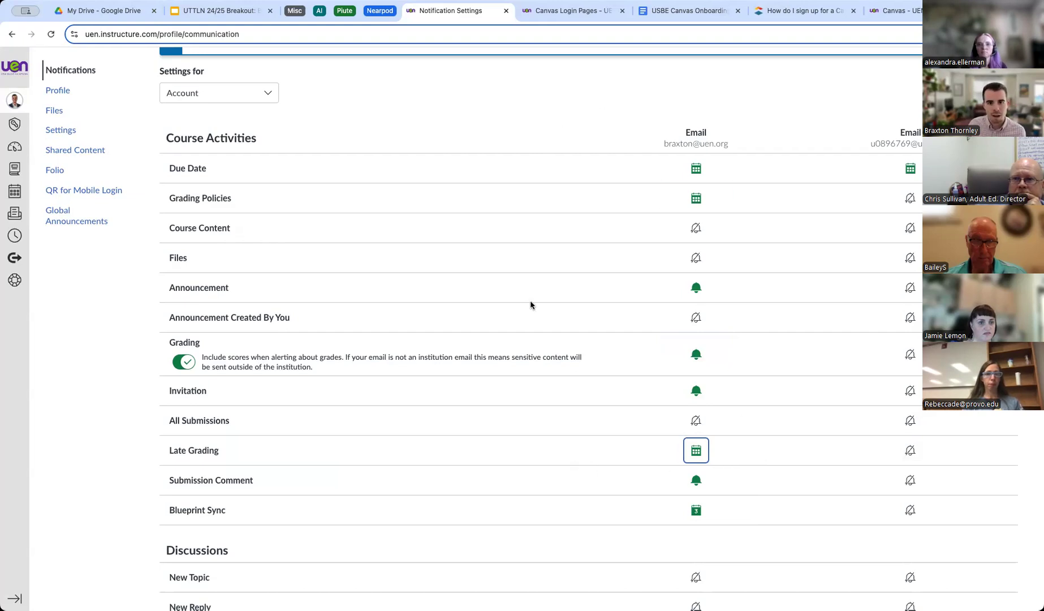
pyautogui.scroll(-1, 529, 307)
pyautogui.scroll(1, 527, 309)
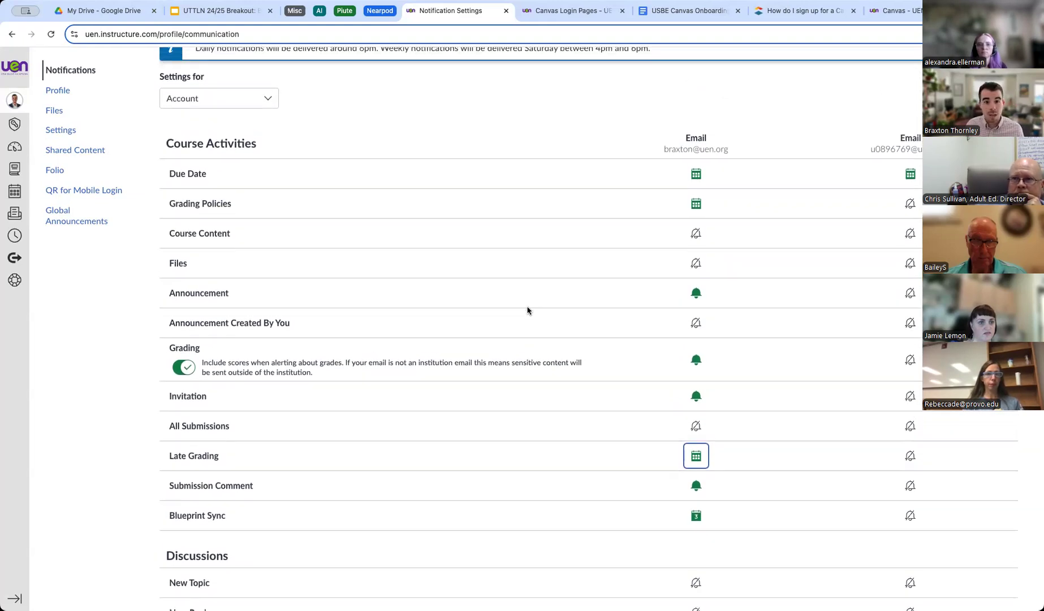
pyautogui.scroll(1, 509, 294)
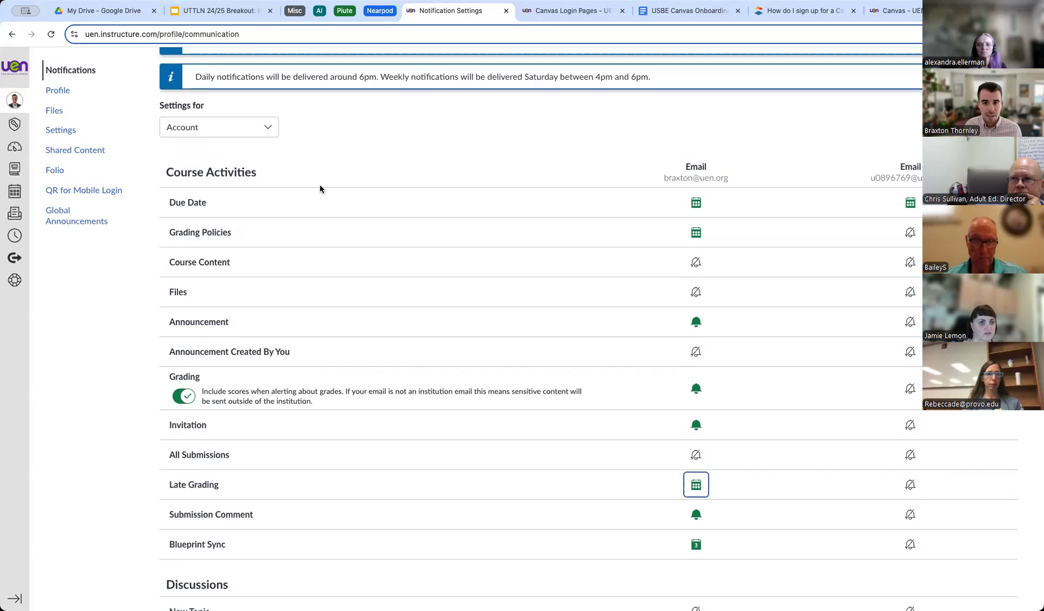
pyautogui.scroll(2, 319, 189)
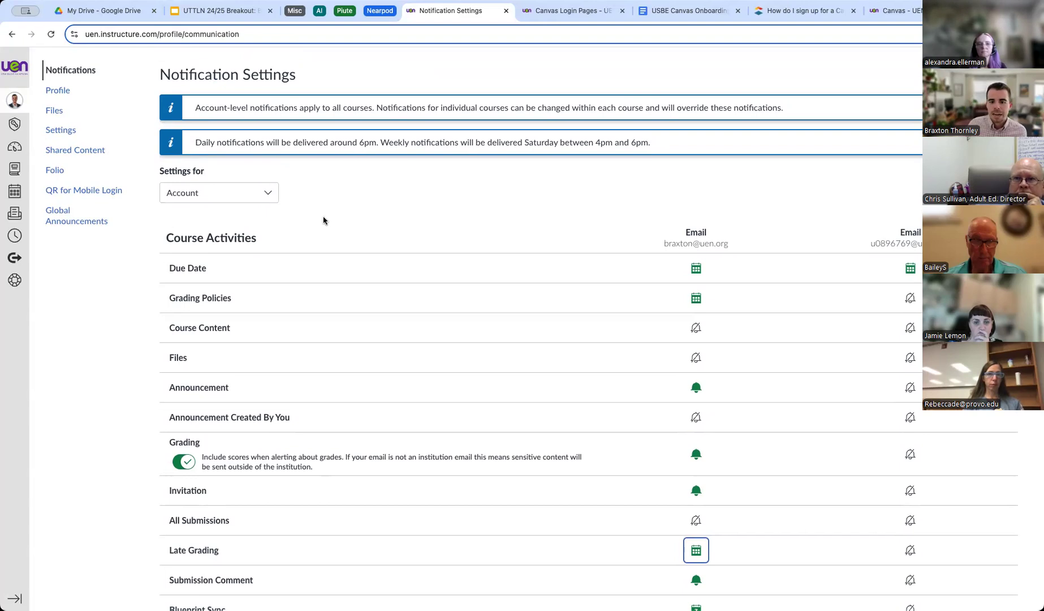
pyautogui.scroll(1, 320, 221)
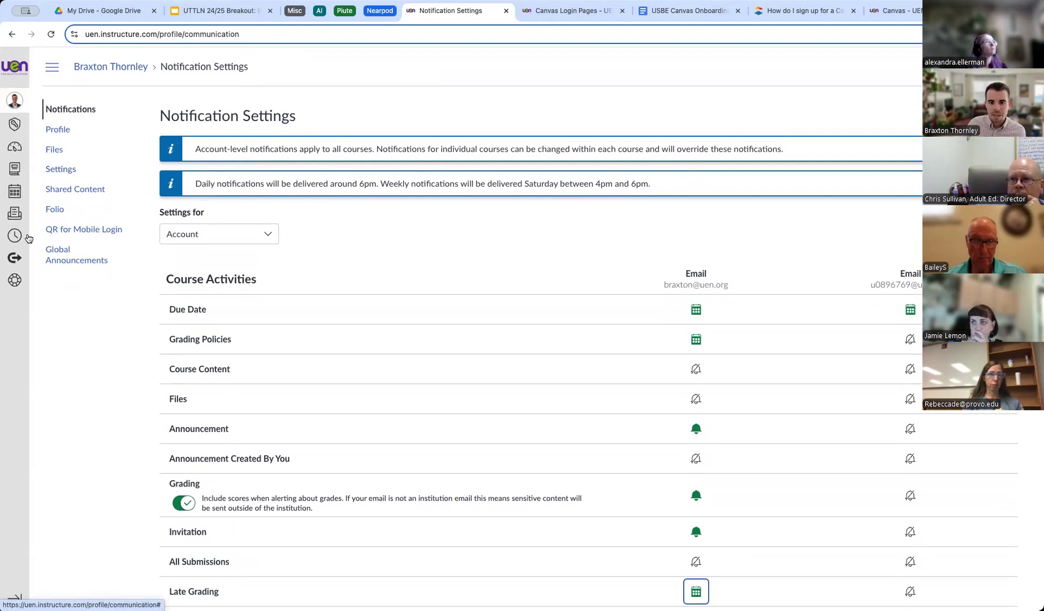
# Open the profile Settings page from the Account tray, showing time zone and Google Drive.
pyautogui.click(15, 104)
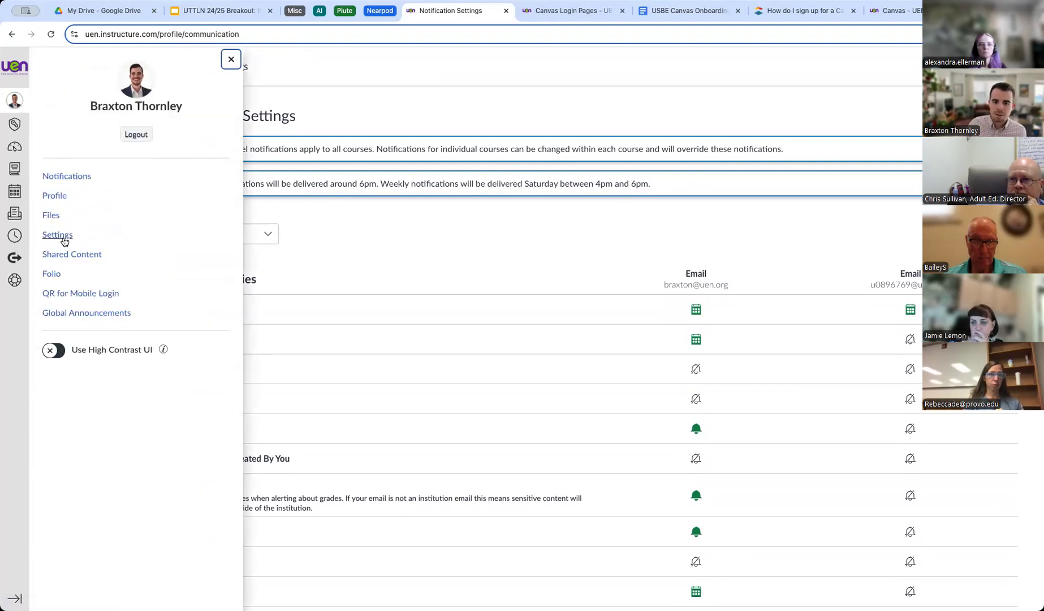
pyautogui.click(61, 236)
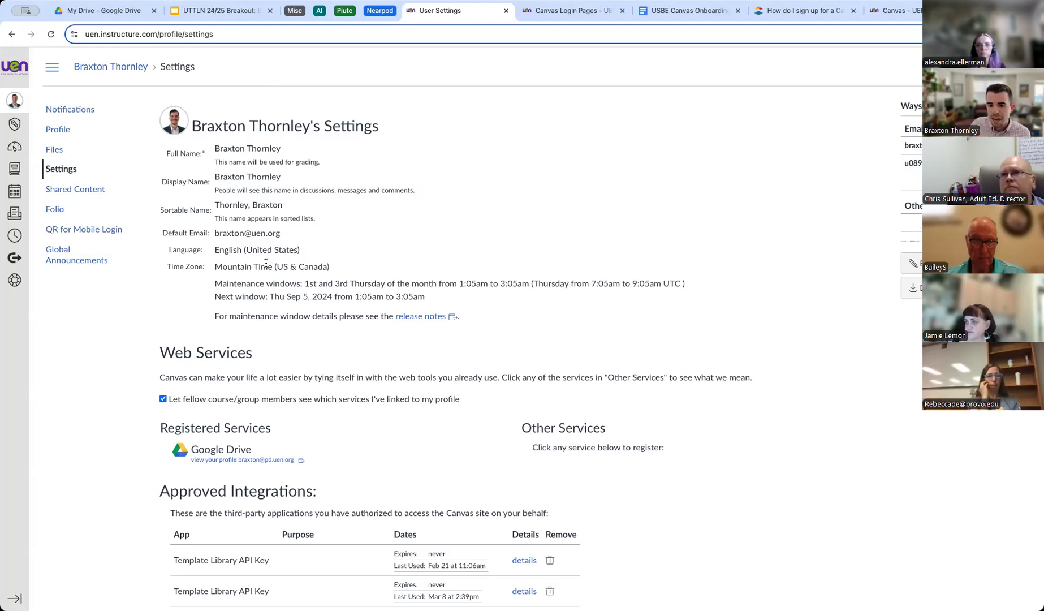
pyautogui.scroll(-3, 258, 260)
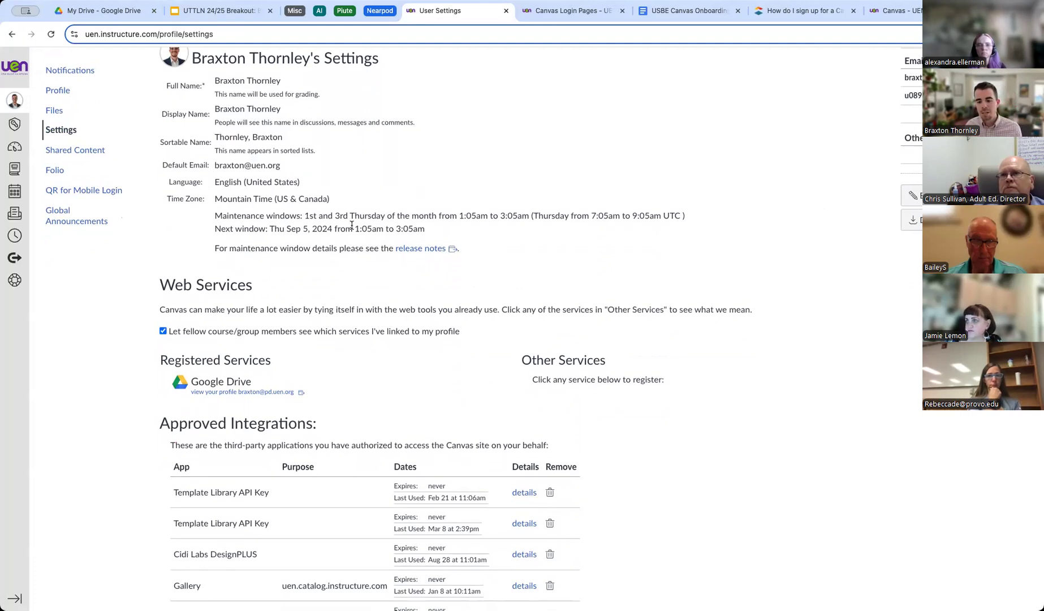
pyautogui.scroll(-3, 351, 225)
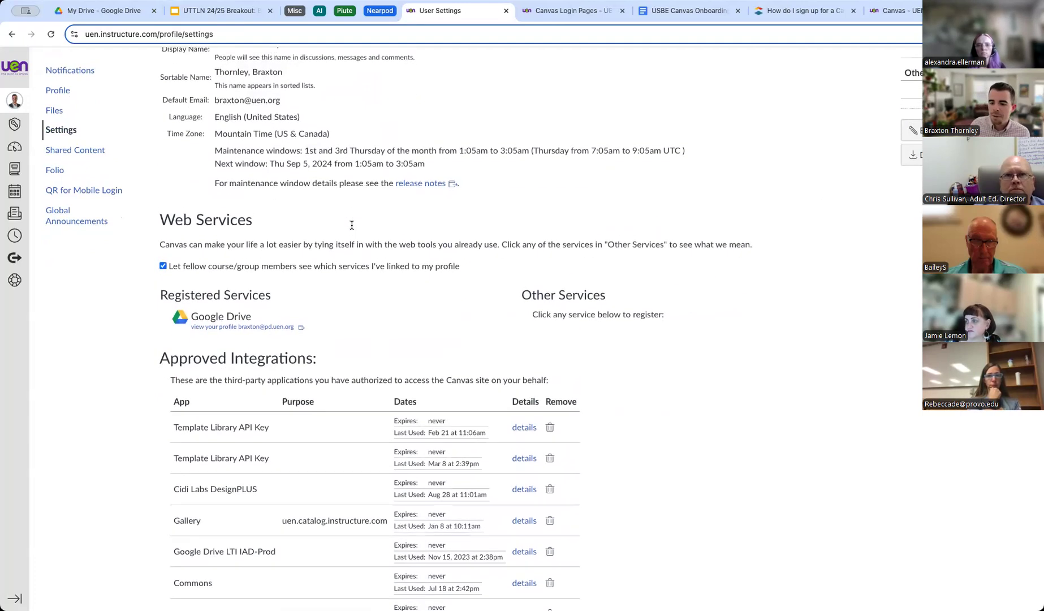
pyautogui.scroll(-10, 351, 227)
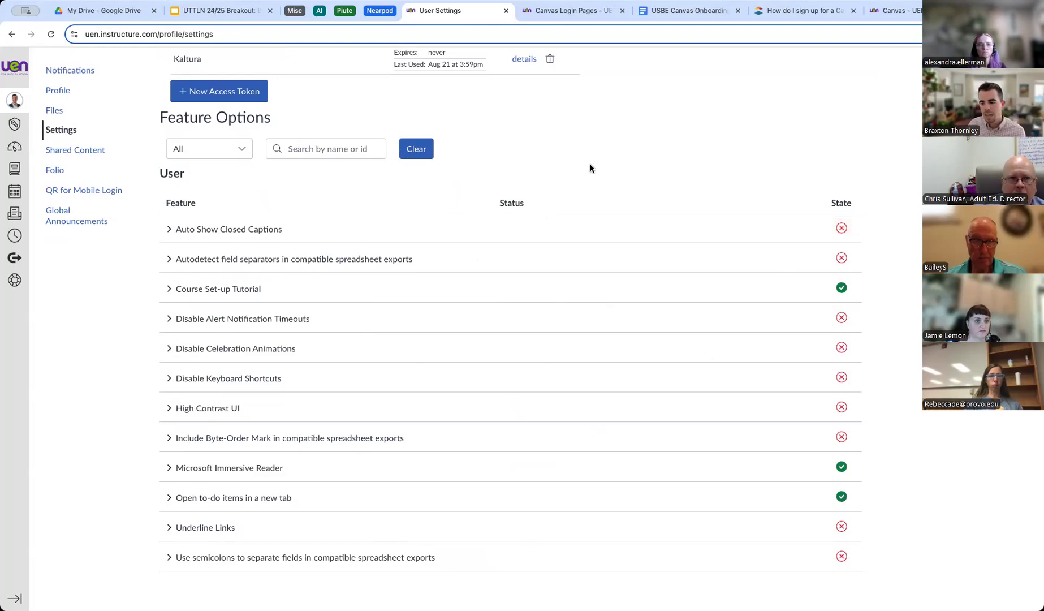
pyautogui.scroll(5, 590, 168)
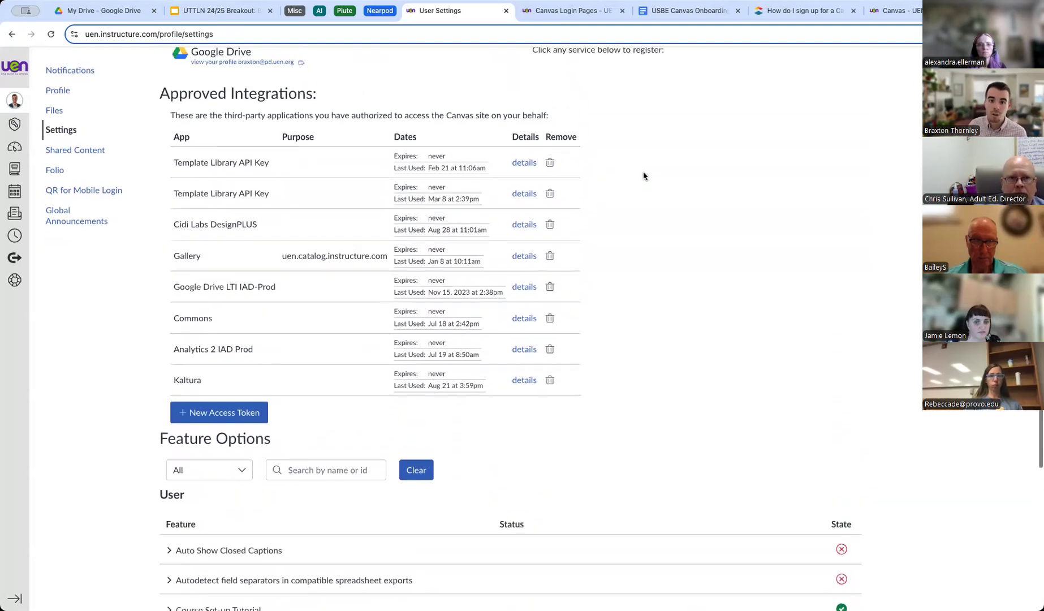
pyautogui.scroll(1, 643, 176)
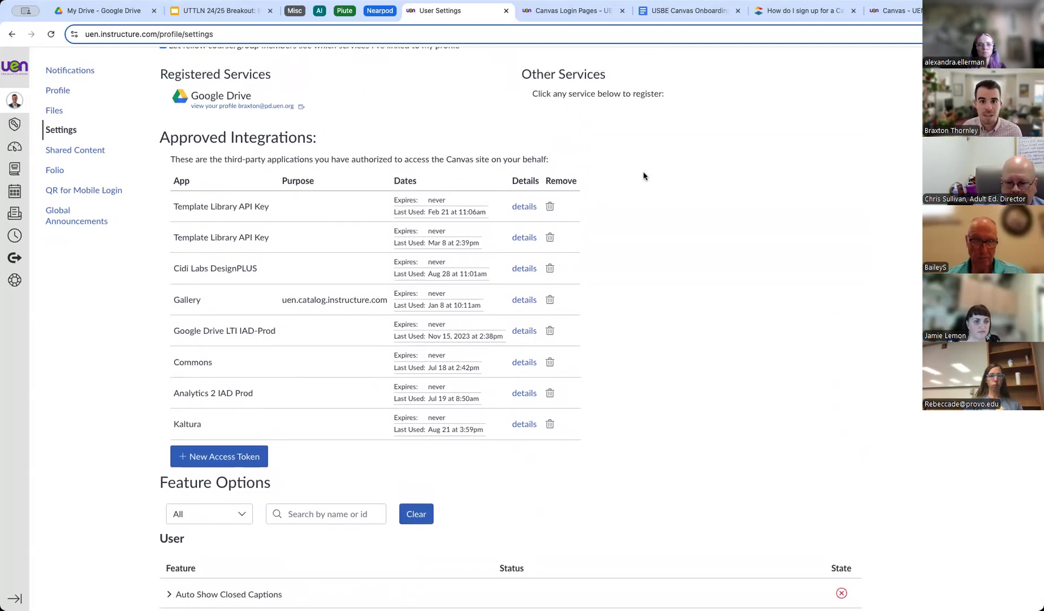
pyautogui.scroll(5, 643, 176)
pyautogui.scroll(1, 643, 176)
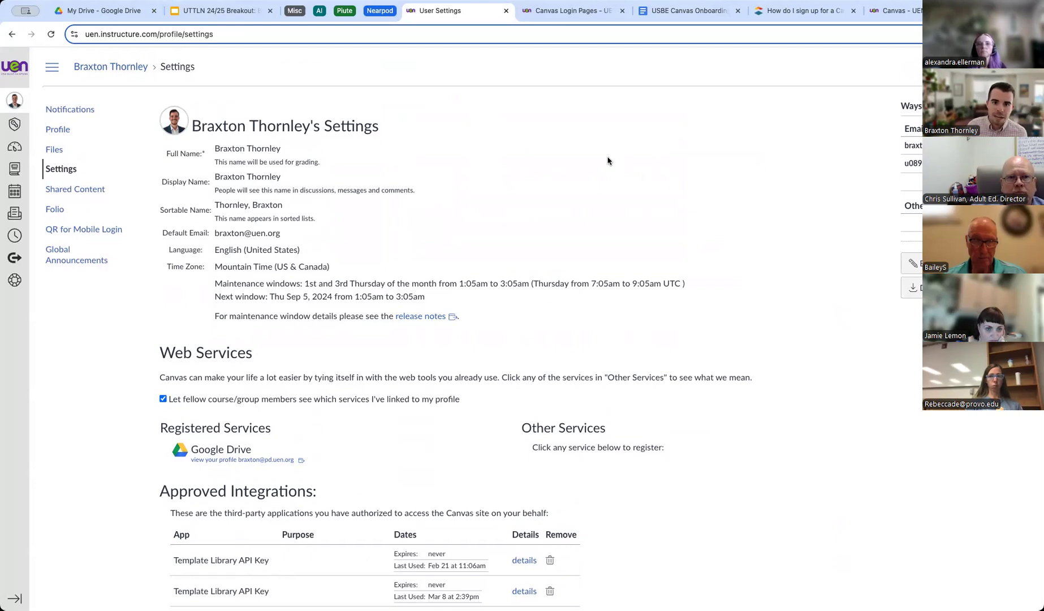
pyautogui.scroll(-10, 467, 150)
pyautogui.scroll(-3, 672, 260)
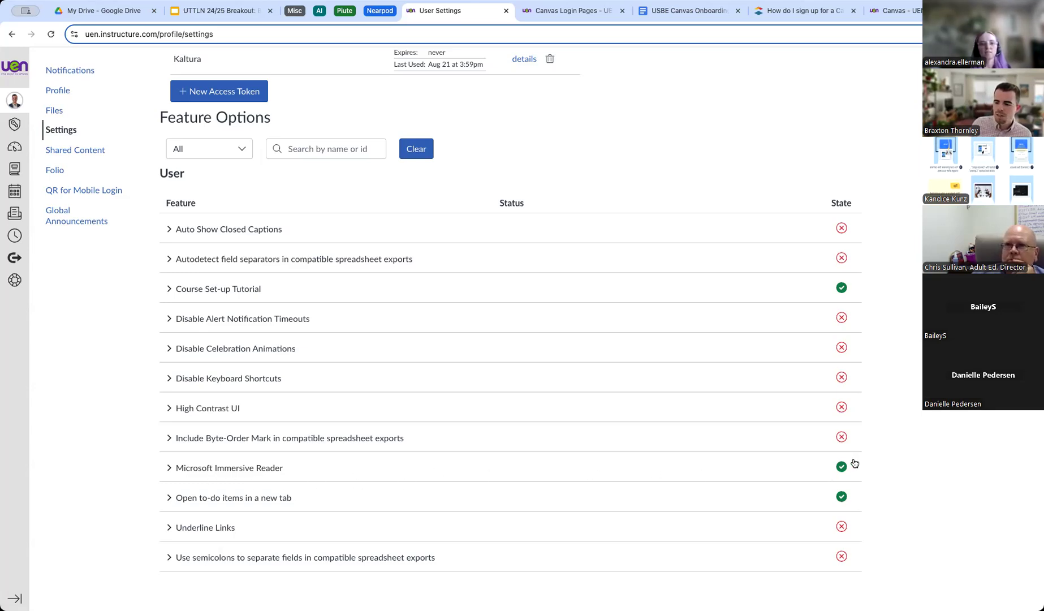
pyautogui.scroll(12, 482, 438)
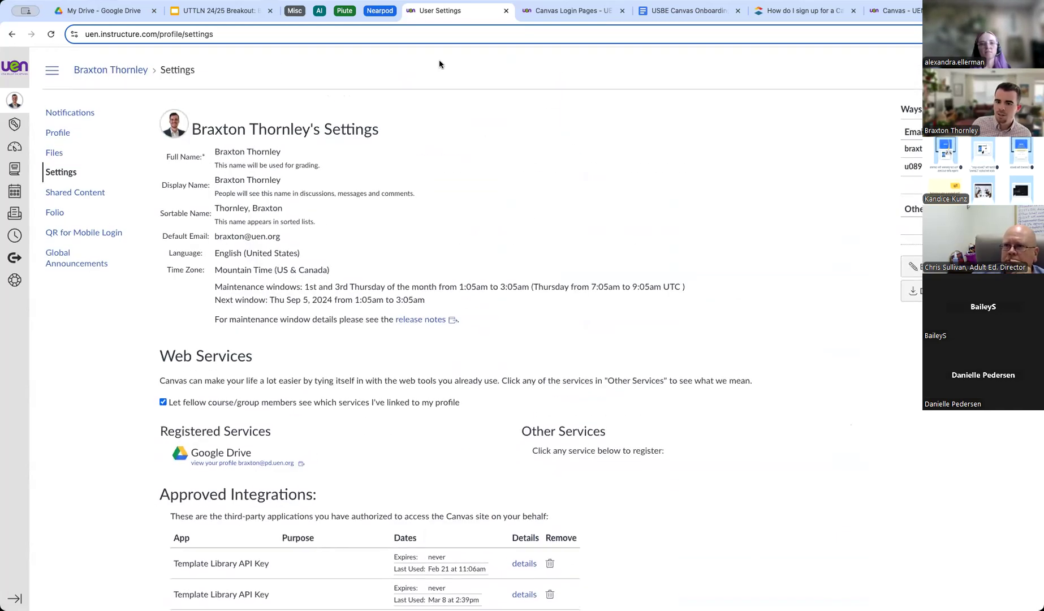
pyautogui.scroll(-10, 373, 372)
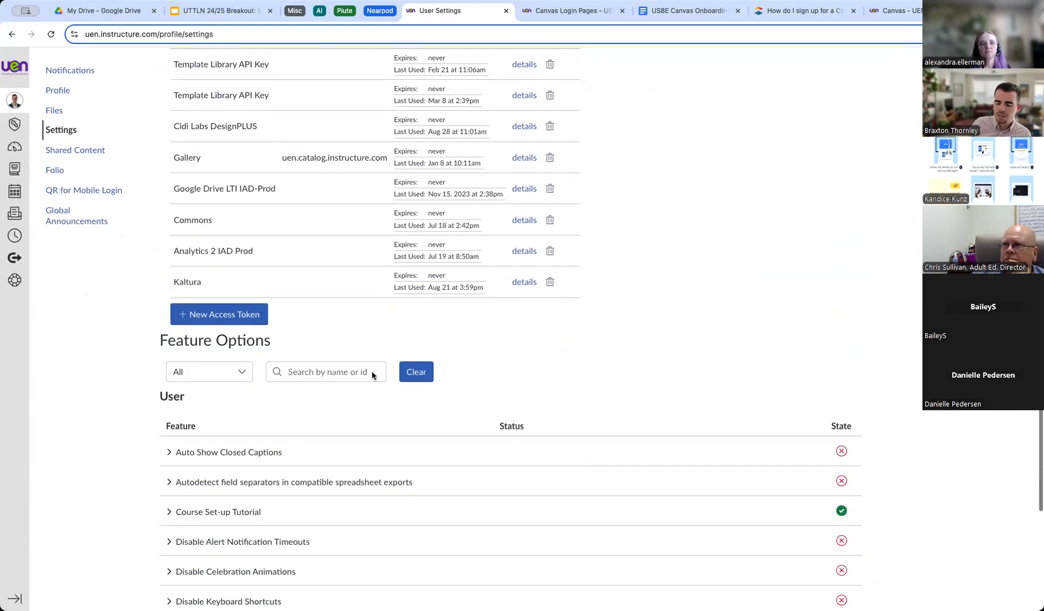
pyautogui.scroll(-3, 366, 497)
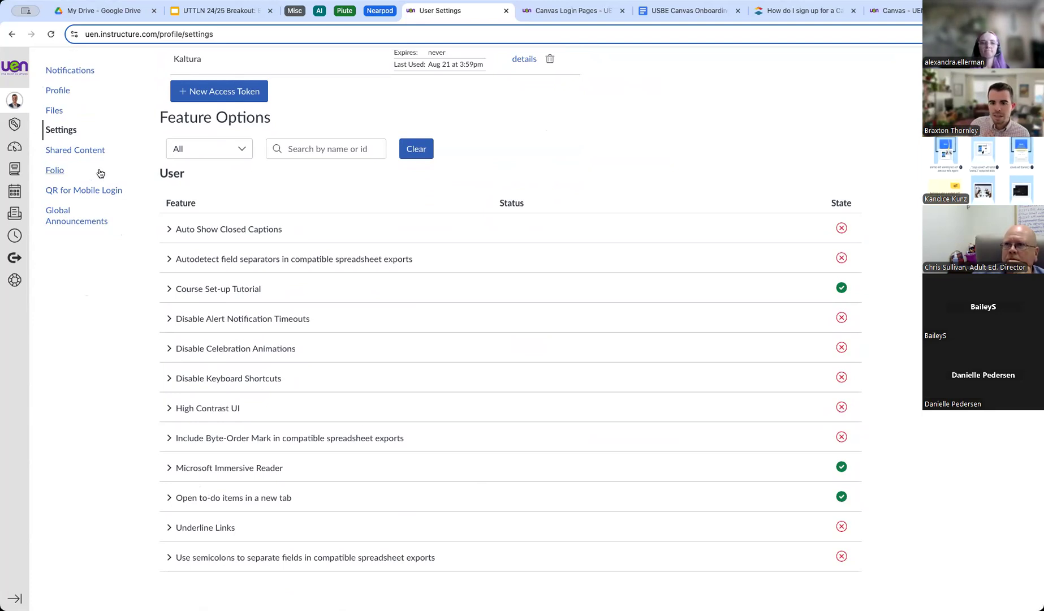
pyautogui.click(15, 147)
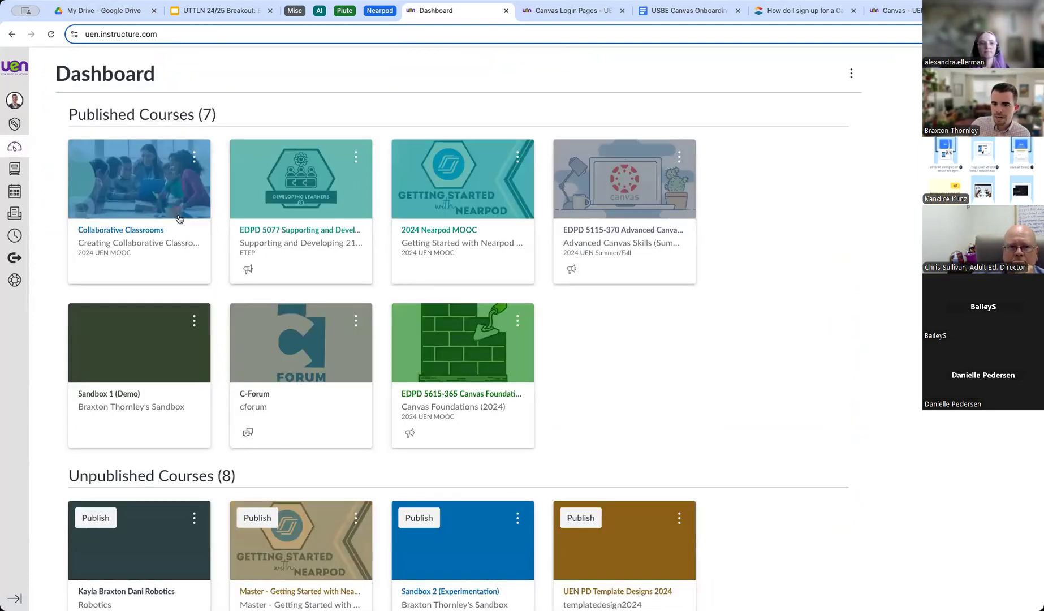
# Open the Collaborative Classrooms course and view its Home Page in Immersive Reader.
pyautogui.click(146, 239)
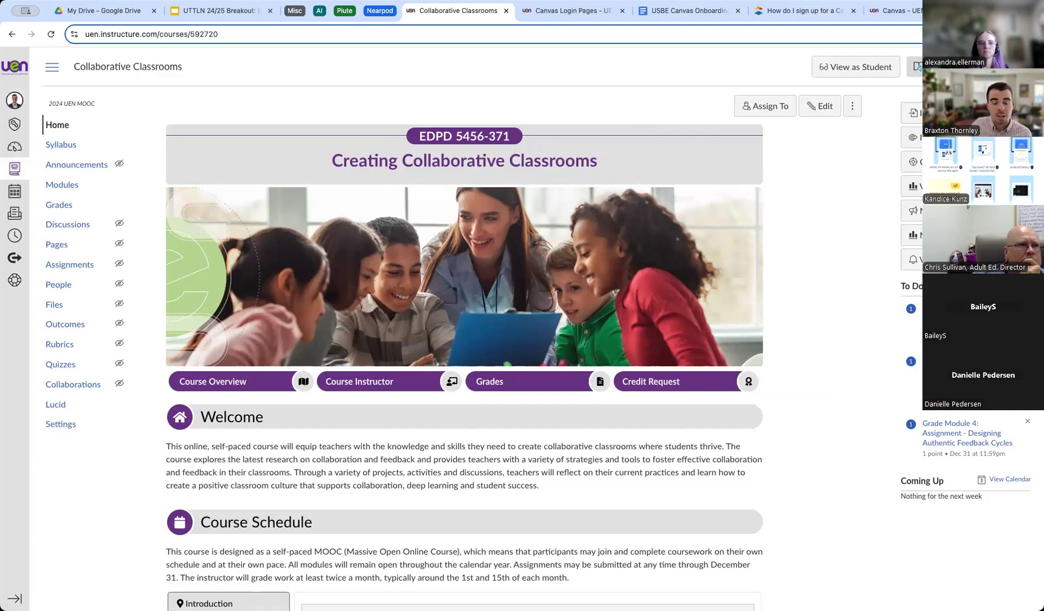
pyautogui.click(917, 66)
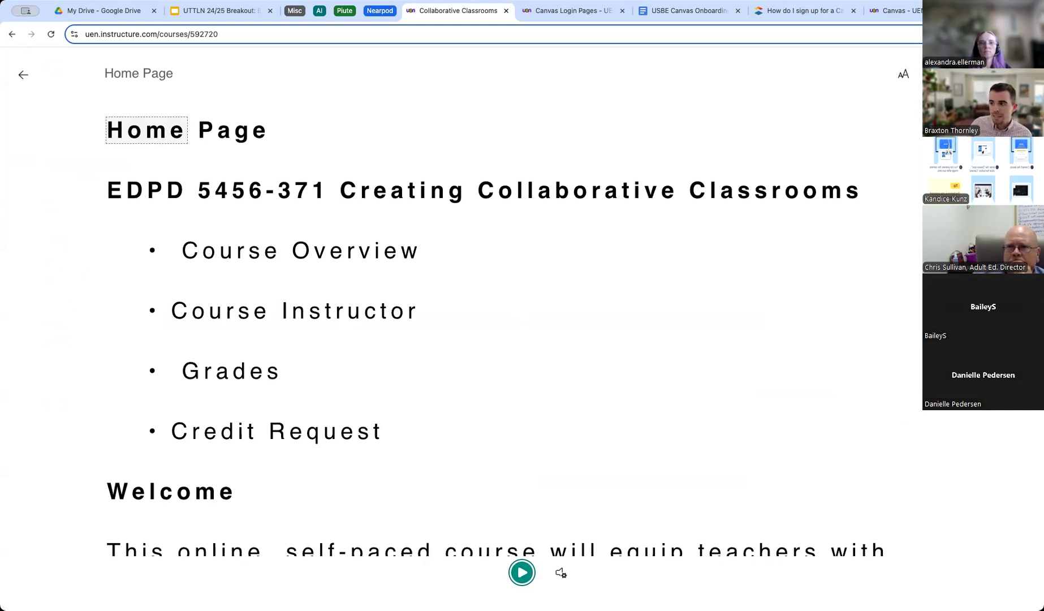
# Set the Immersive Reader translation language to Danish and look up the word Overview.
pyautogui.click(904, 73)
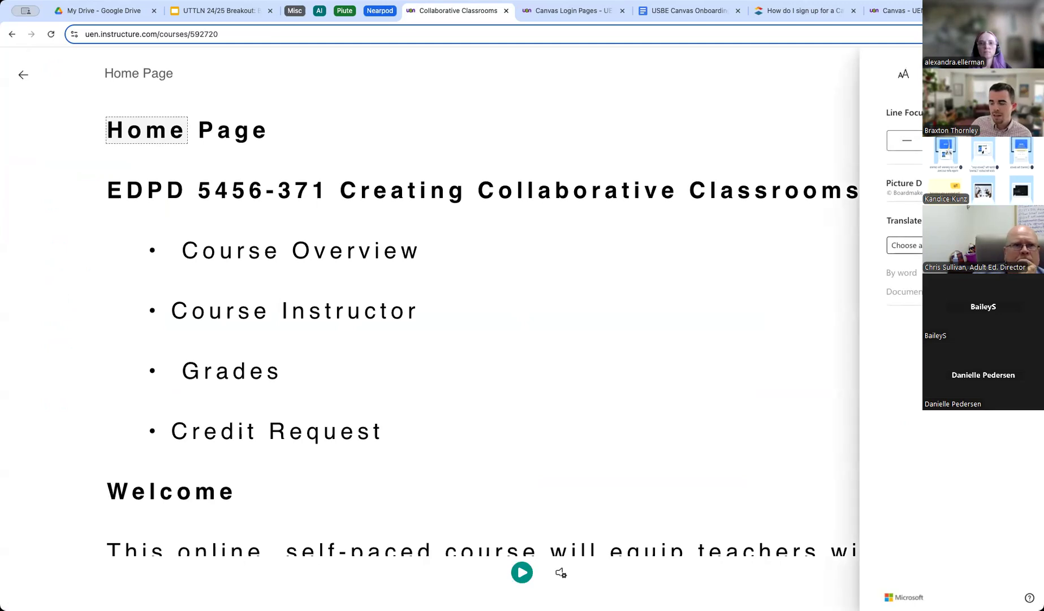
pyautogui.click(917, 244)
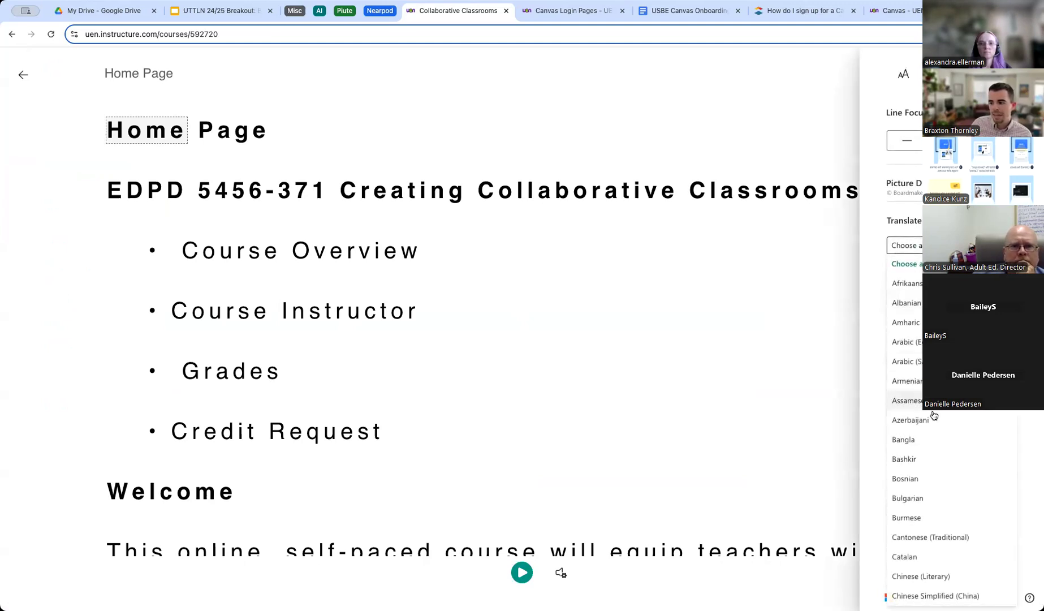
pyautogui.scroll(-5, 940, 509)
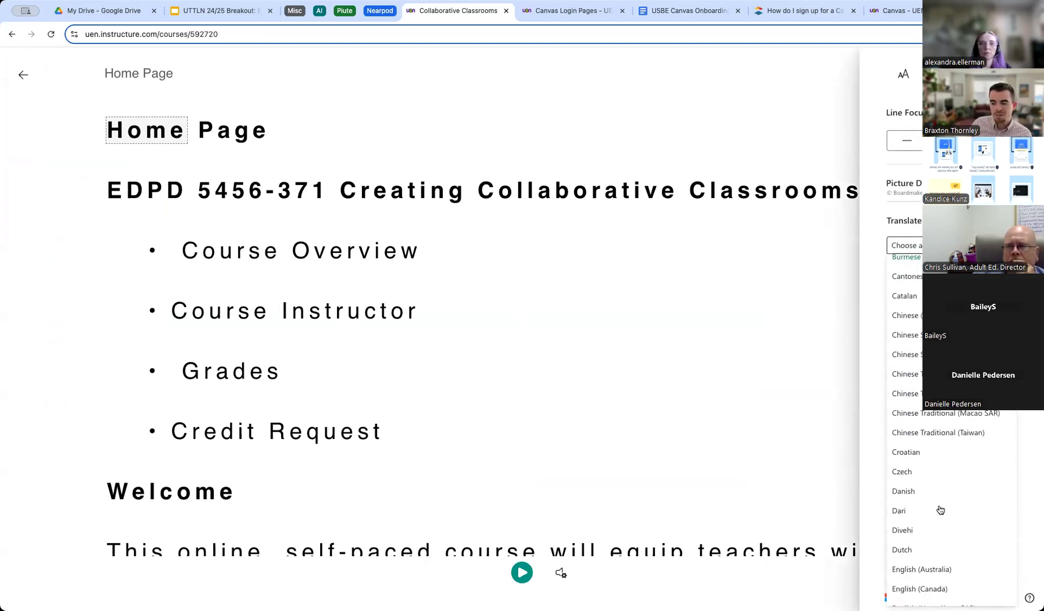
pyautogui.click(912, 469)
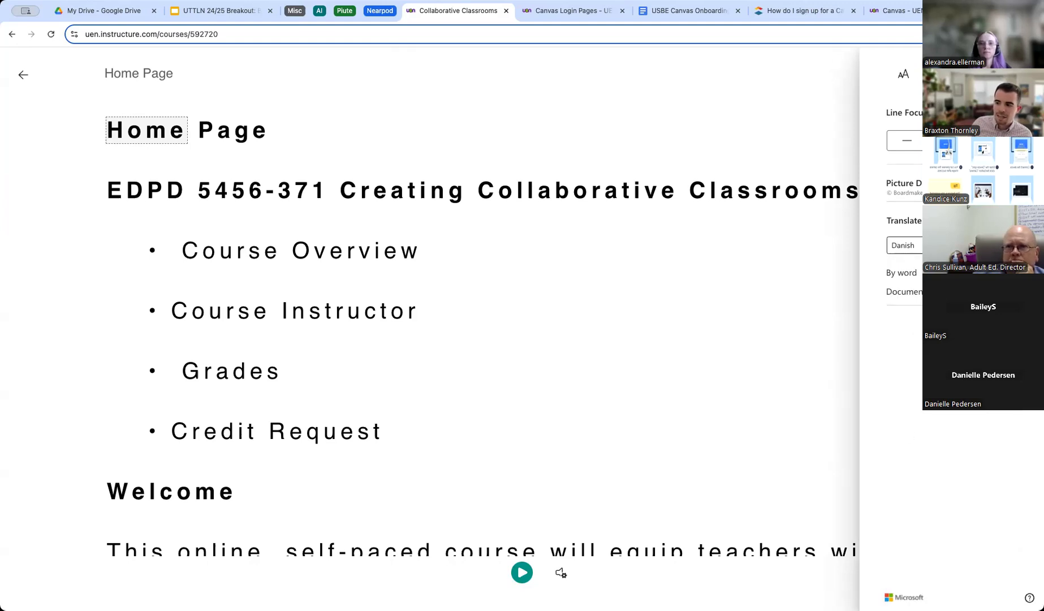
pyautogui.click(343, 252)
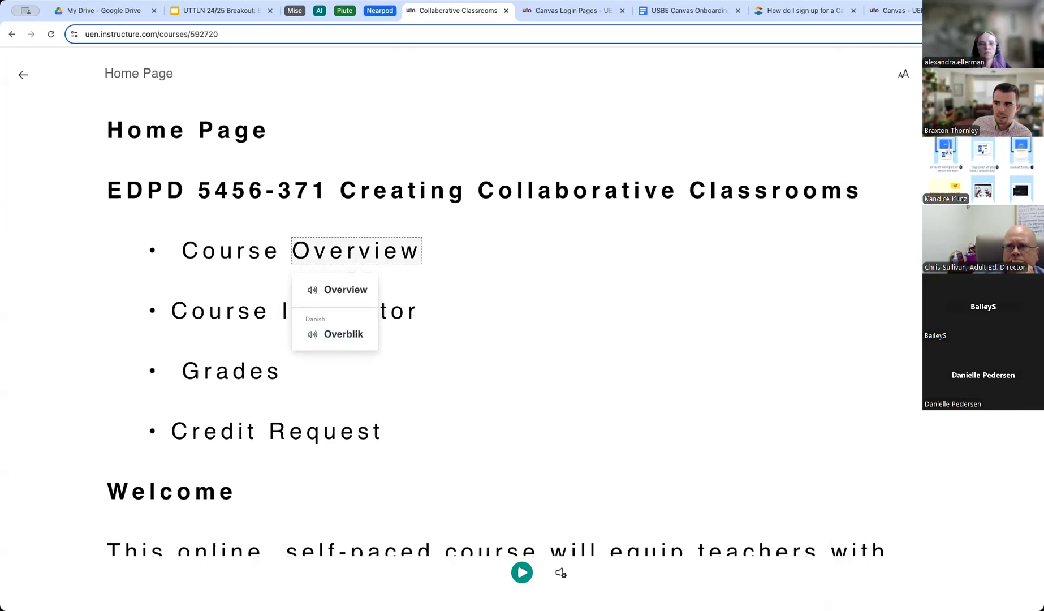
# Translate the whole page into Danish, then leave the reader for the USBE Canvas Onboarding Outline.
pyautogui.click(904, 74)
pyautogui.click(1018, 292)
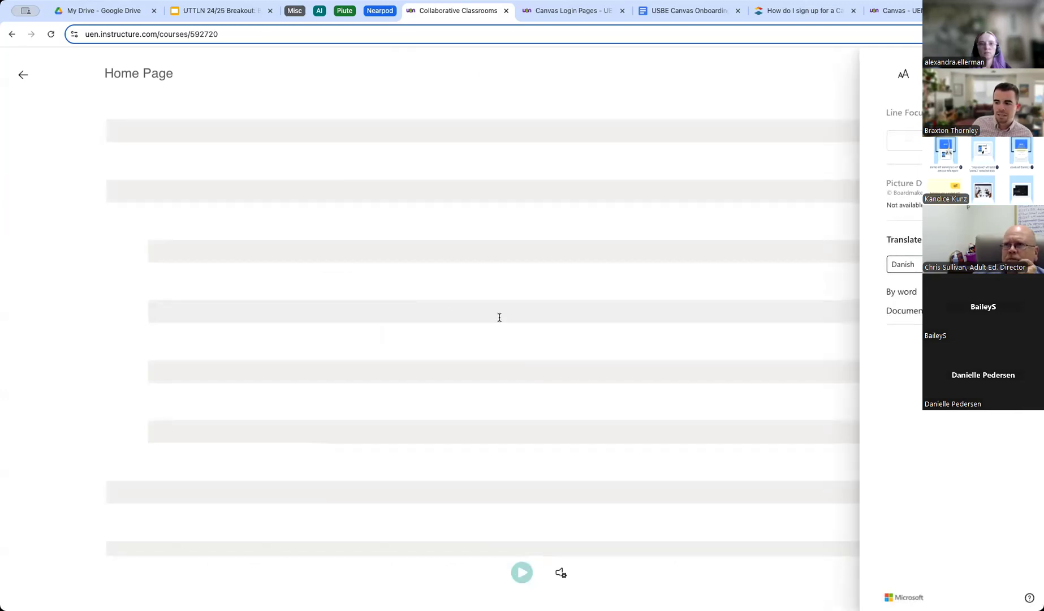
pyautogui.scroll(-15, 373, 324)
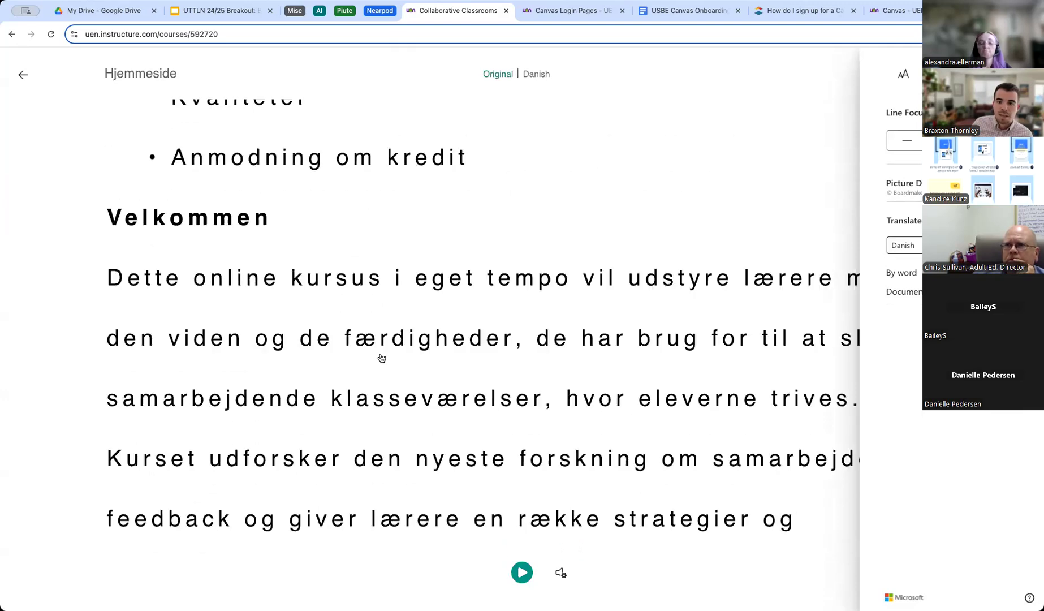
pyautogui.scroll(15, 382, 357)
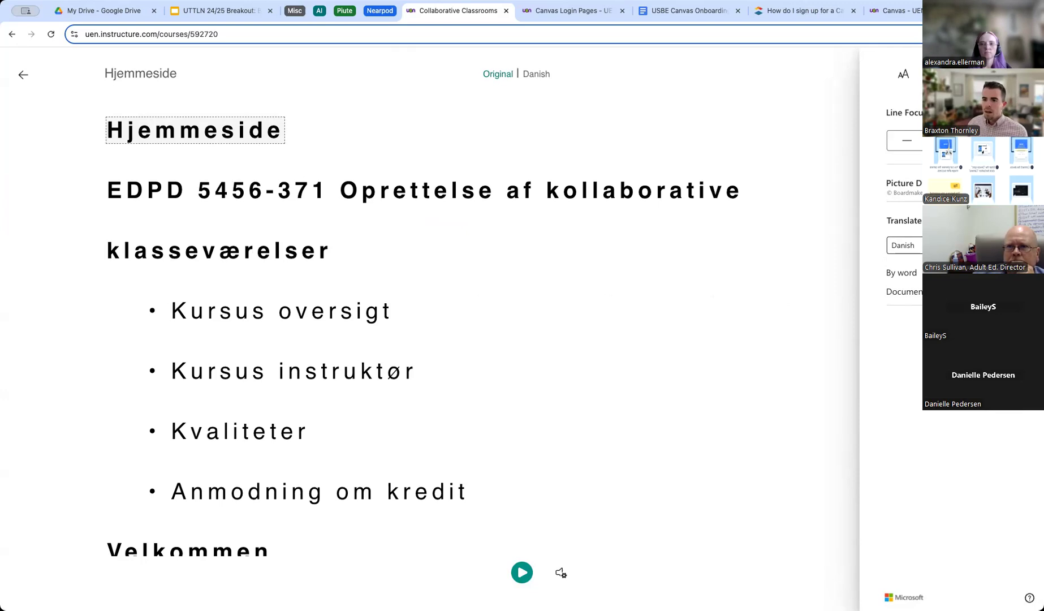
pyautogui.click(23, 74)
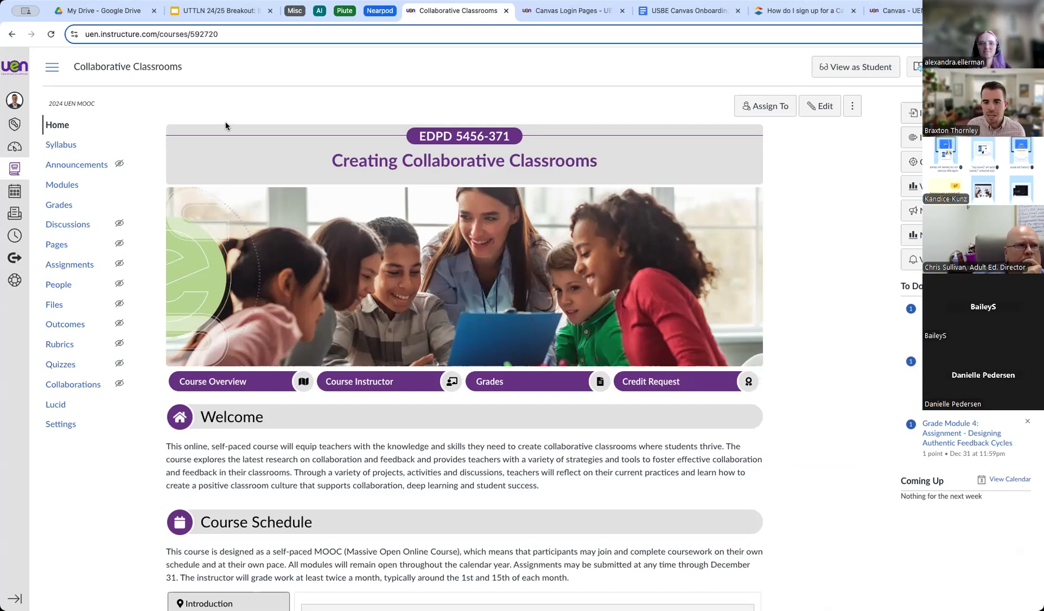
pyautogui.click(691, 11)
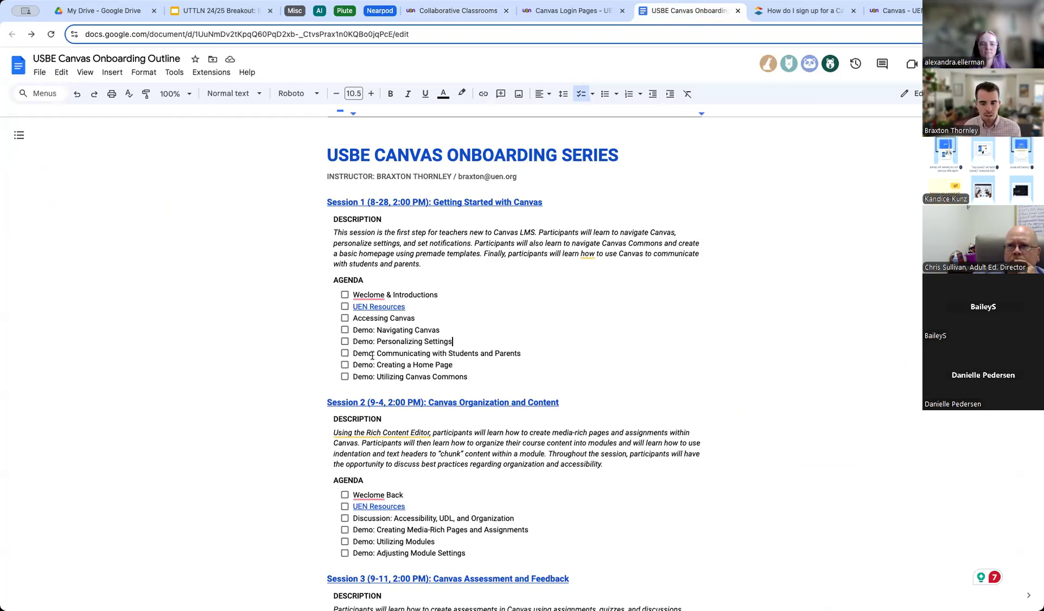
# Highlight the last three Session 1 agenda items, then switch to the Canvas - UEN page.
pyautogui.moveTo(473, 378); pyautogui.dragTo(355, 356)
pyautogui.click(355, 355)
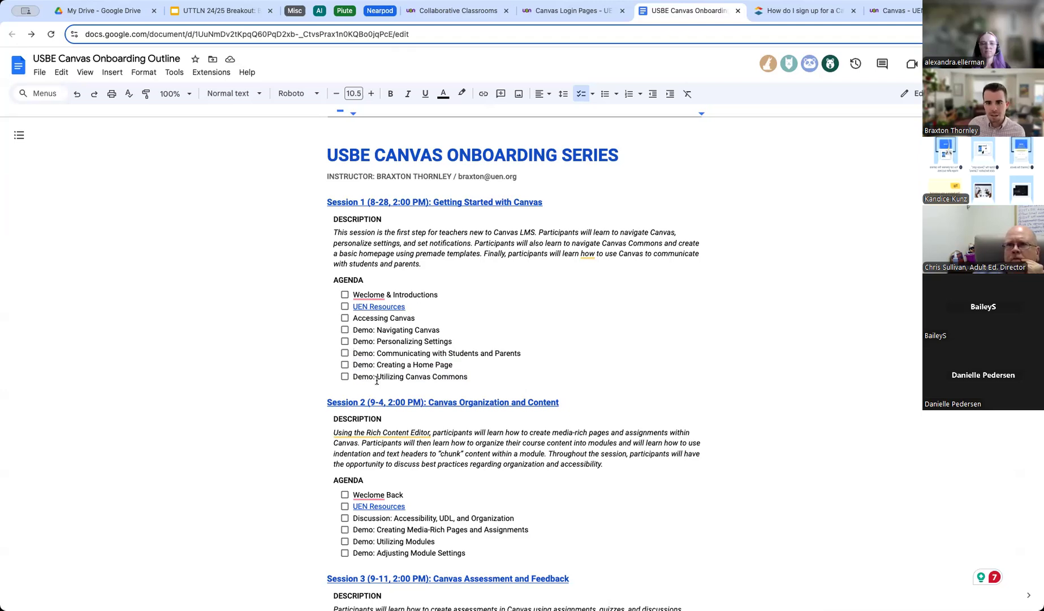
pyautogui.click(895, 10)
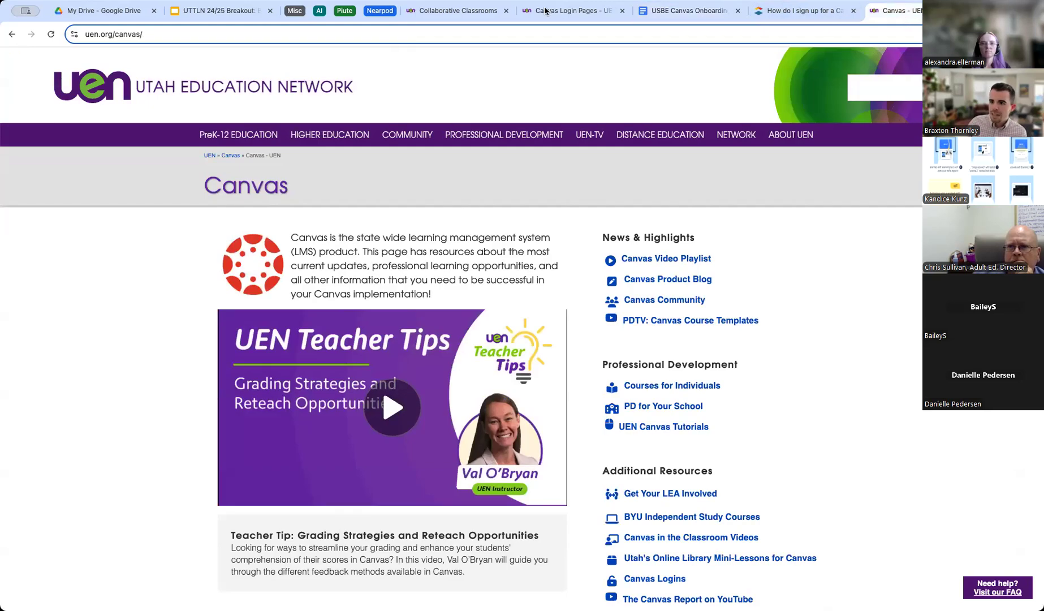
# Return to the Collaborative Classrooms tab and show the Canvas Dashboard of course cards.
pyautogui.click(452, 13)
pyautogui.click(15, 146)
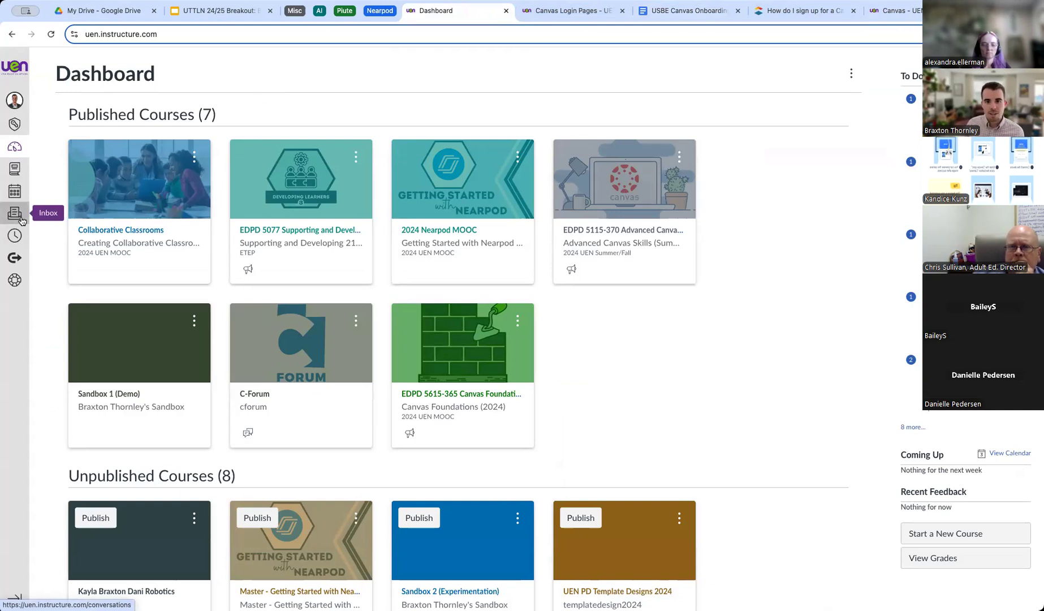
# In the Inbox, try the course and message-type filters and search, then start composing a message.
pyautogui.click(20, 219)
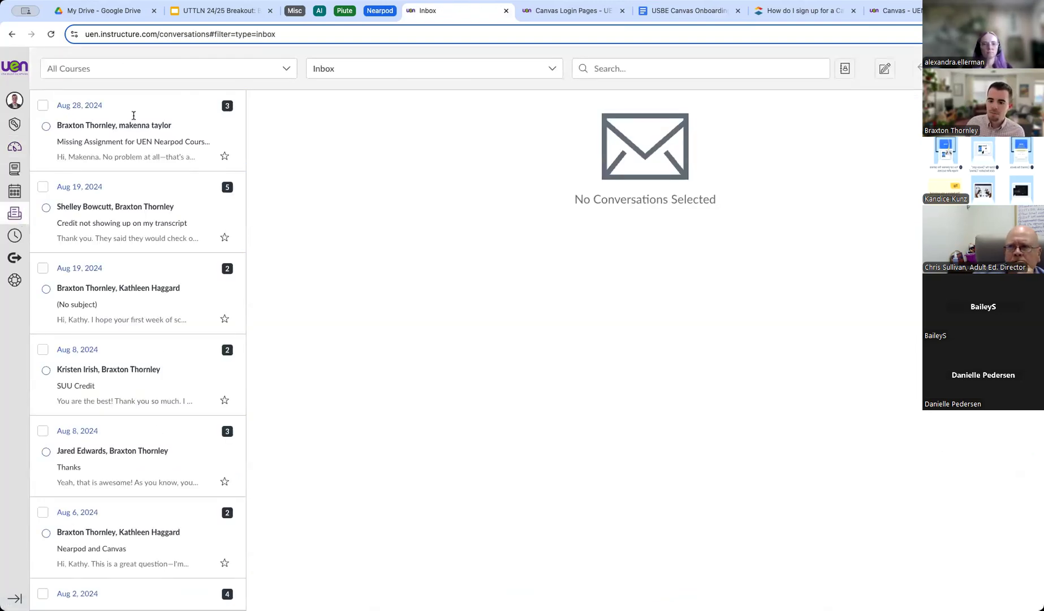
pyautogui.click(166, 66)
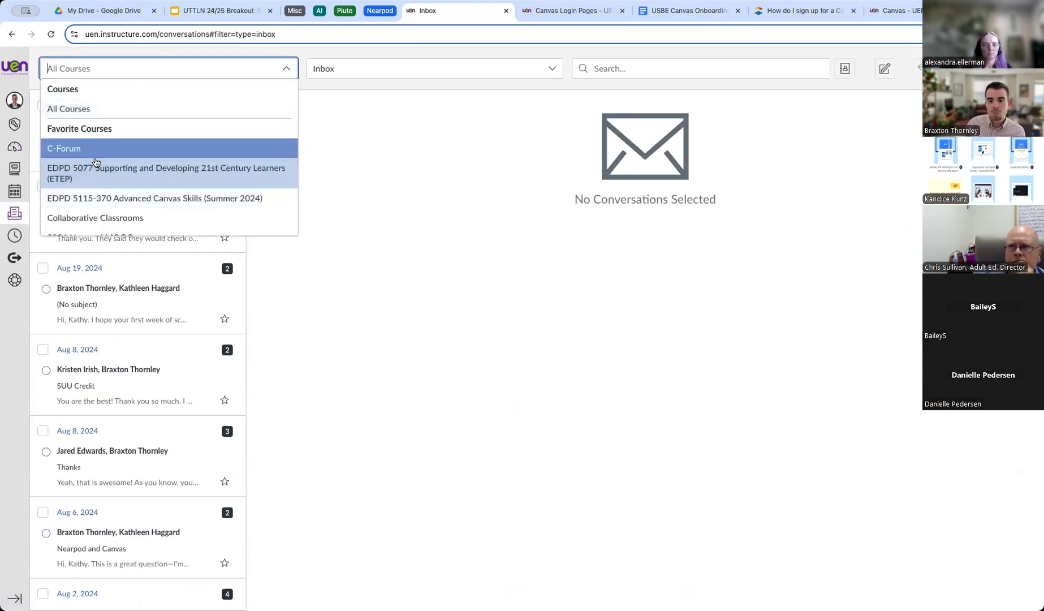
pyautogui.click(358, 74)
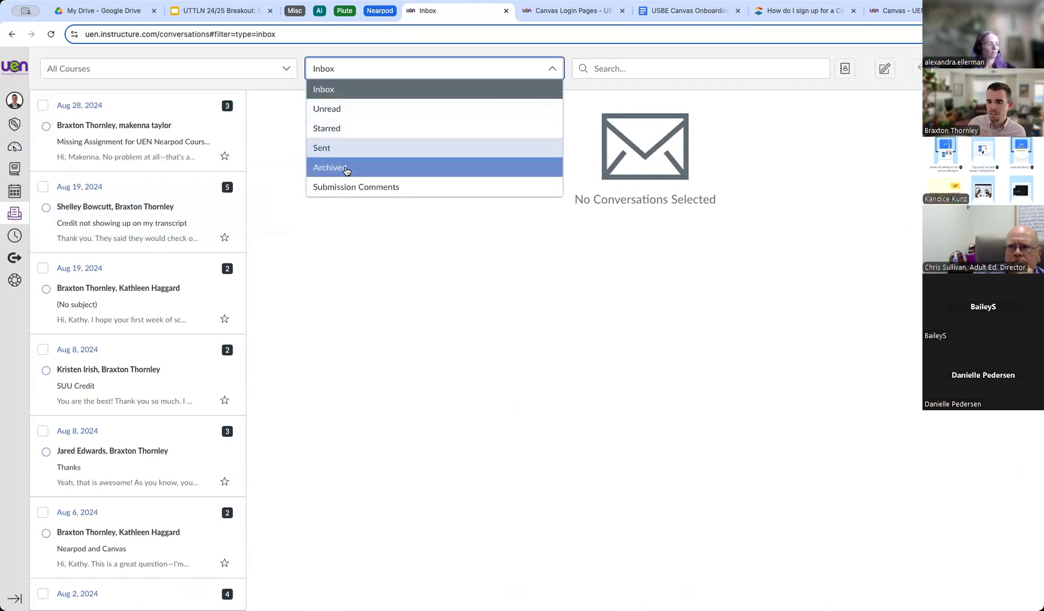
pyautogui.click(628, 63)
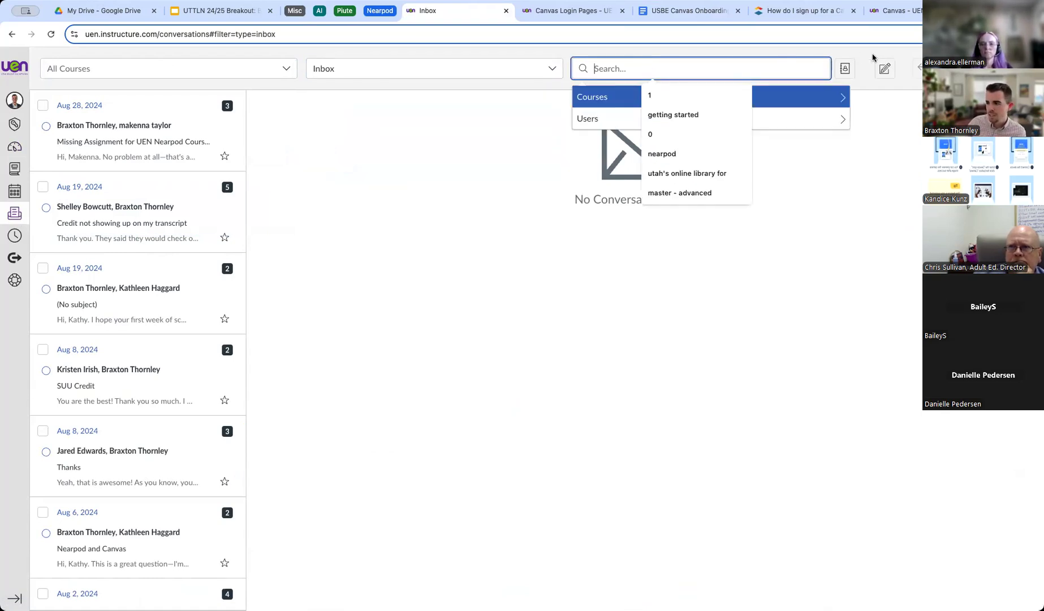
pyautogui.click(883, 70)
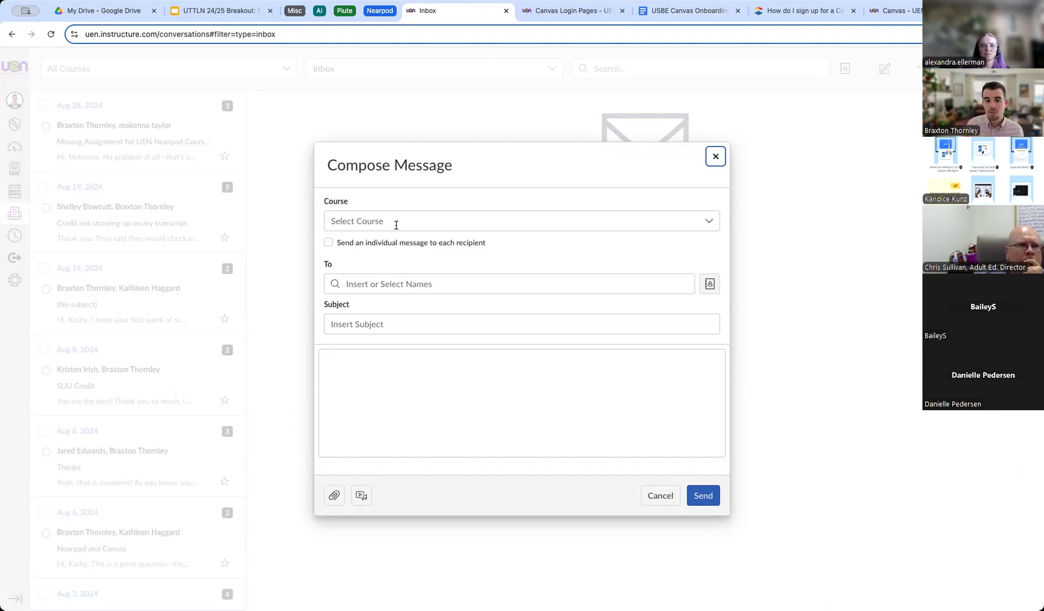
# Browse the message's course list without choosing one, then discard the blank message and return to the Dashboard.
pyautogui.click(396, 223)
pyautogui.press('Up')
pyautogui.press('Up')
pyautogui.press('Up')
pyautogui.press('Up')
pyautogui.press('Up')
pyautogui.press('Up')
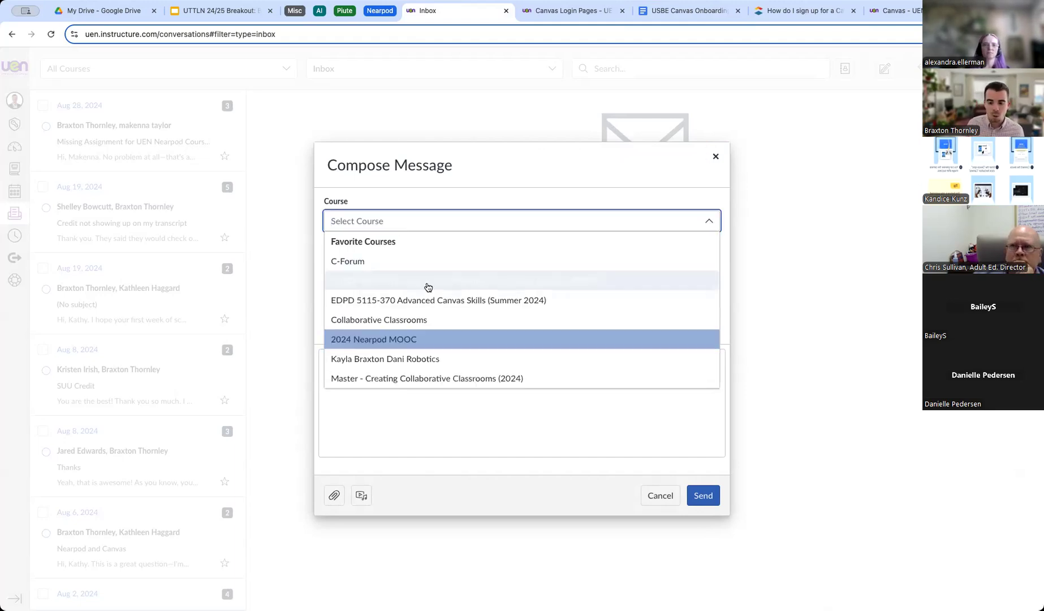
pyautogui.press('Escape')
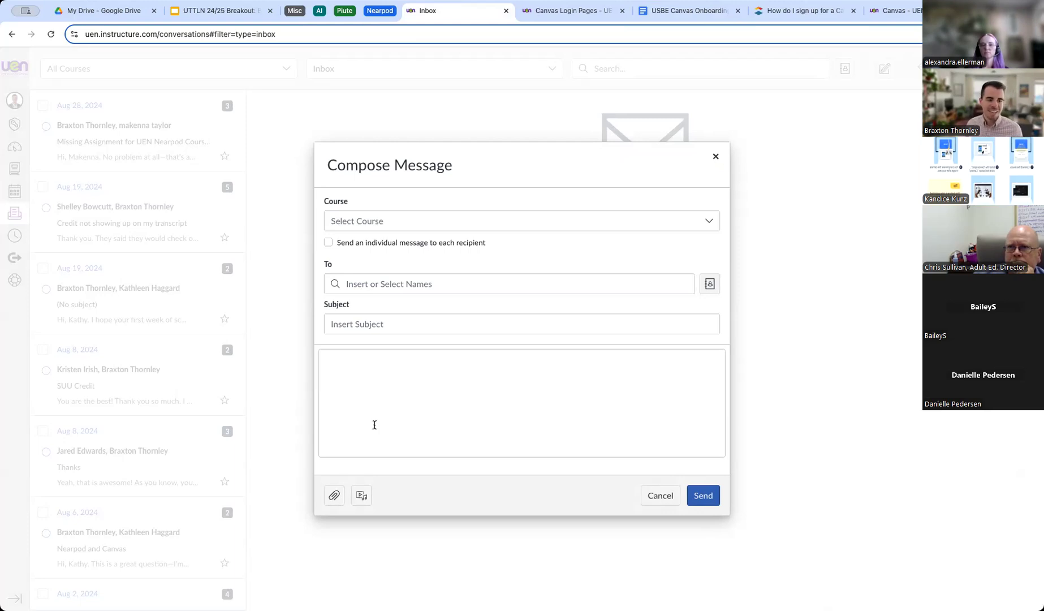
pyautogui.click(715, 156)
pyautogui.click(15, 146)
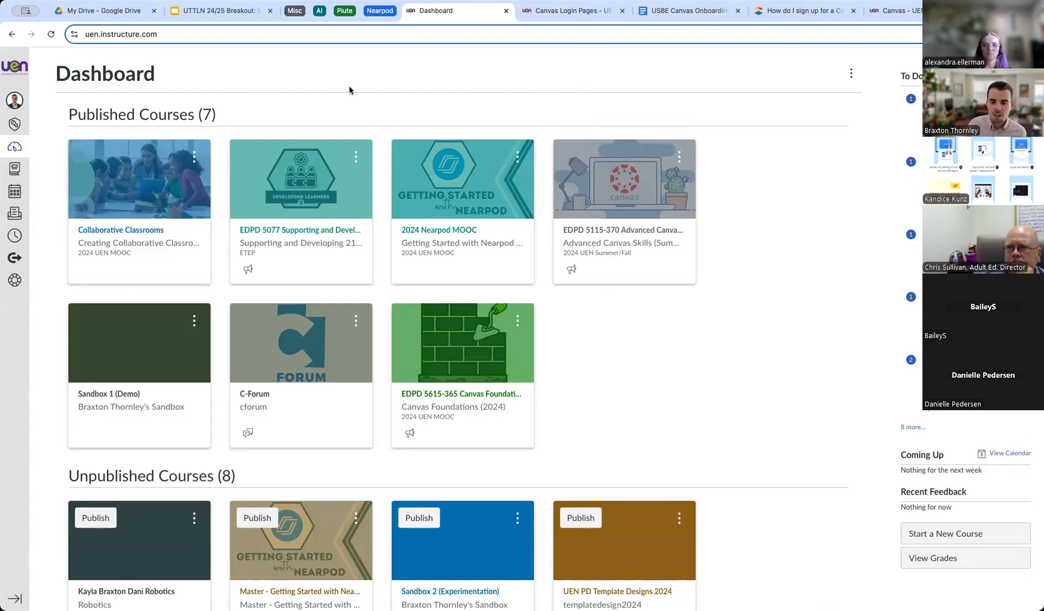
# Open the Collaborative Classrooms course and view its still-empty Announcements page.
pyautogui.click(150, 242)
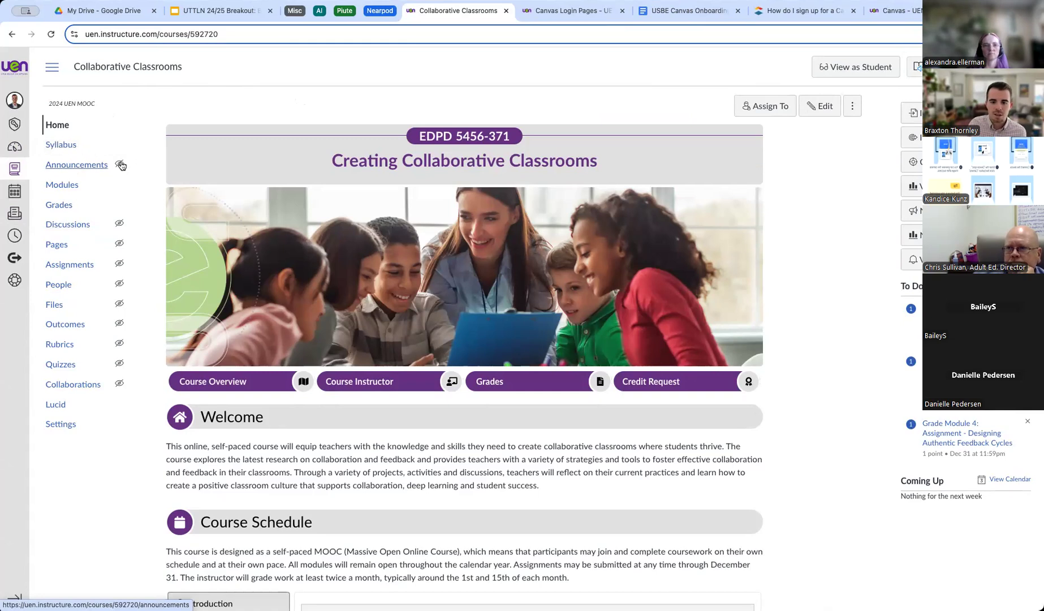
pyautogui.click(74, 169)
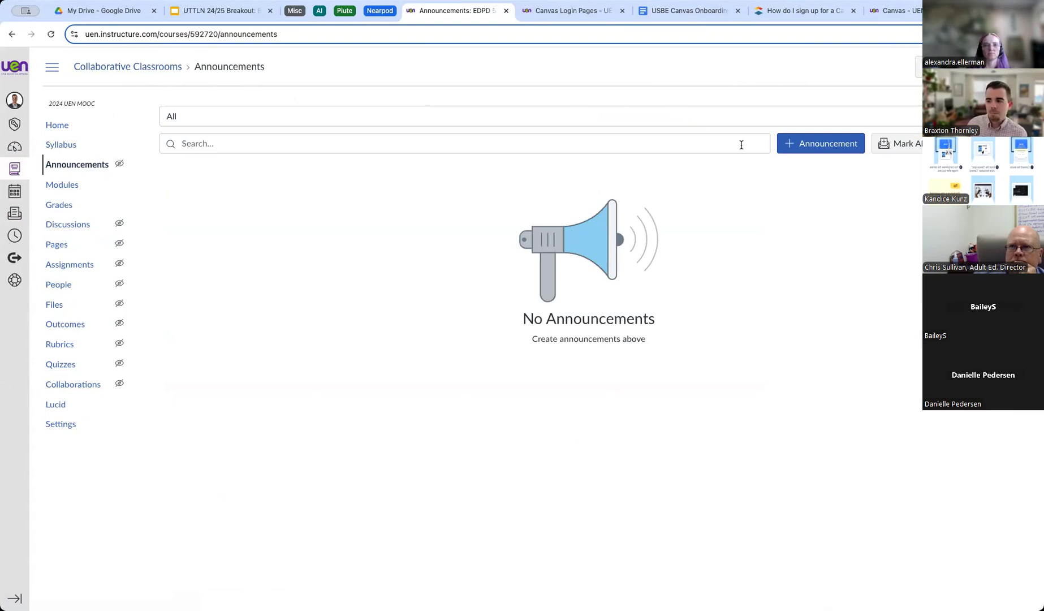
# Start a new announcement and place the cursor in the Topic Title, then in the message body.
pyautogui.click(825, 148)
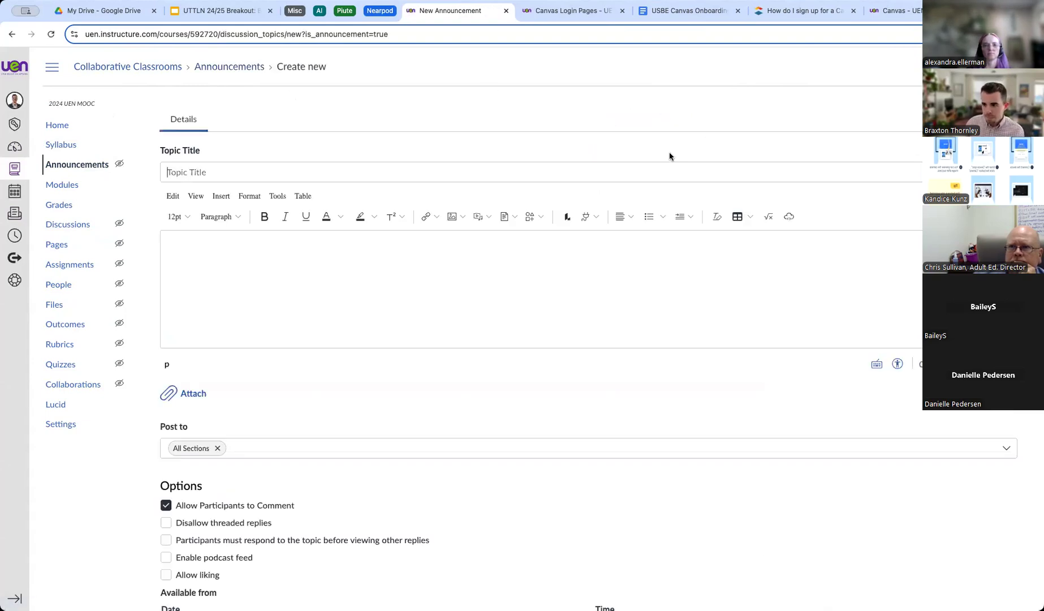
pyautogui.click(274, 171)
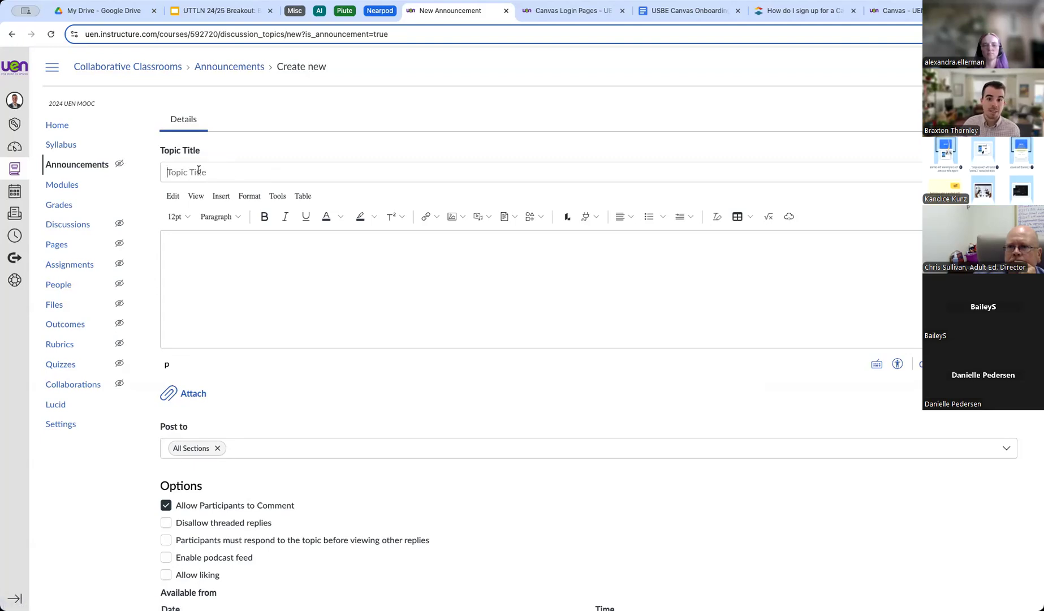
pyautogui.click(190, 257)
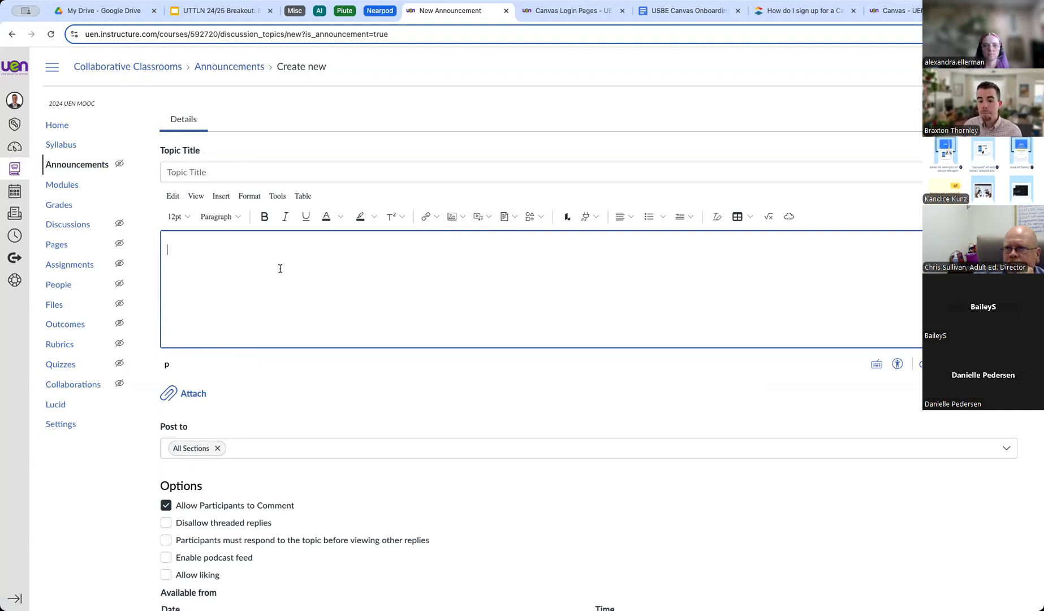
pyautogui.scroll(-3, 280, 268)
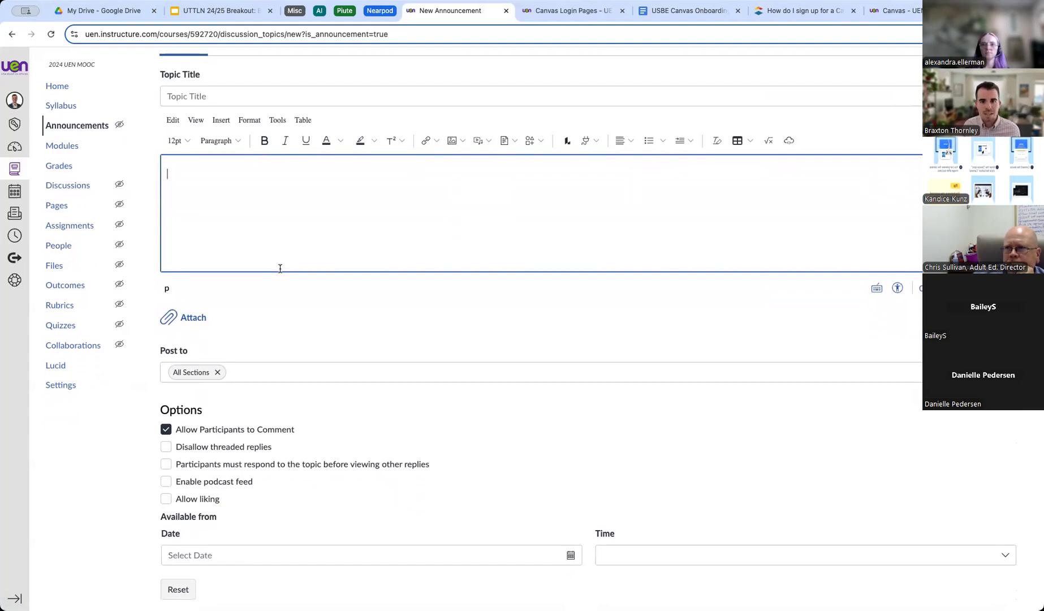
pyautogui.scroll(-3, 361, 259)
pyautogui.scroll(-1, 362, 259)
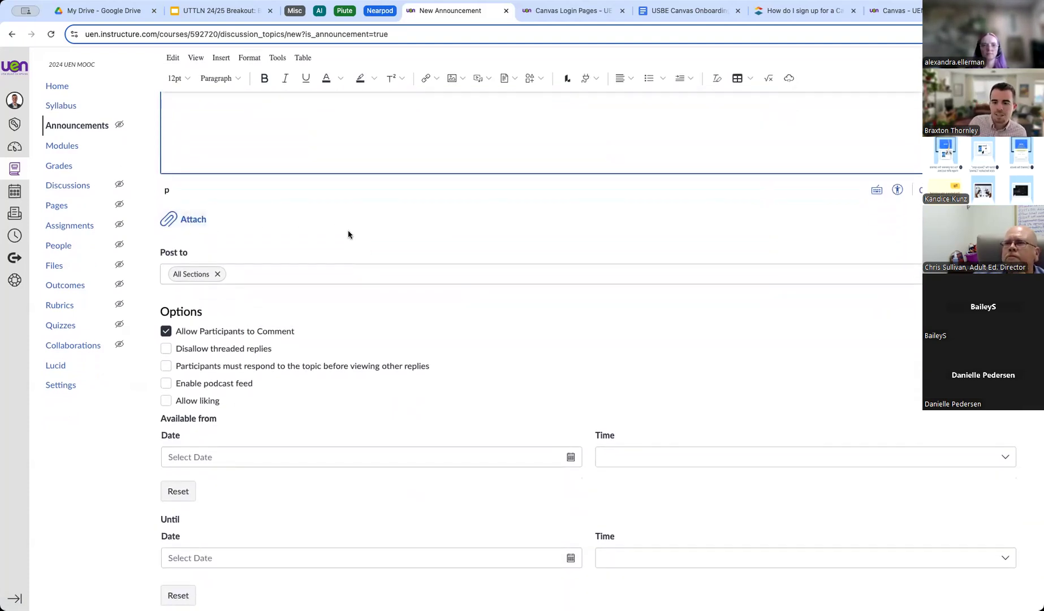
pyautogui.scroll(-2, 348, 234)
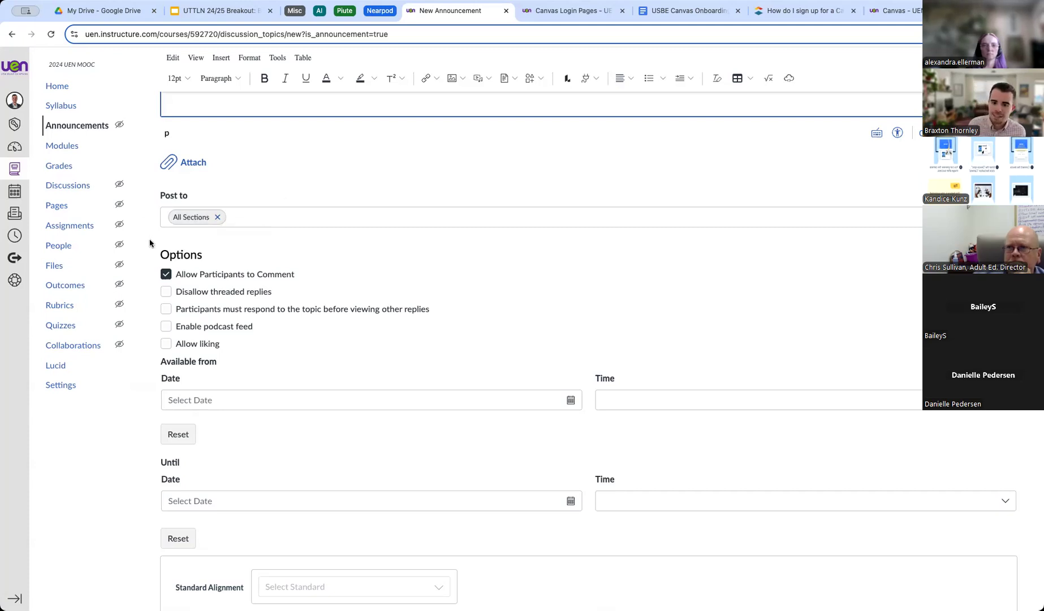
pyautogui.scroll(-3, 391, 224)
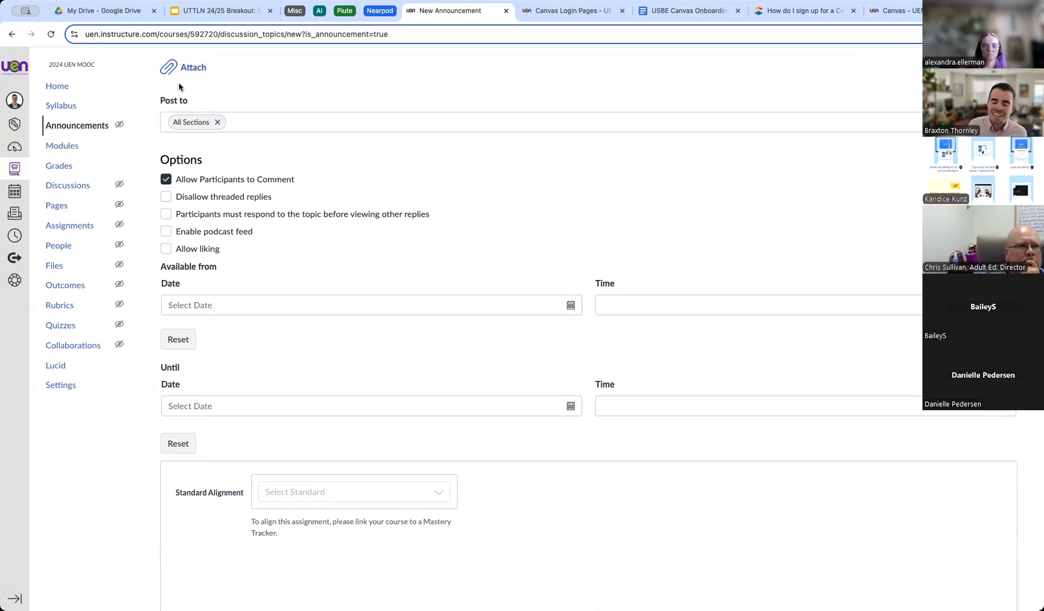
pyautogui.scroll(-3, 323, 200)
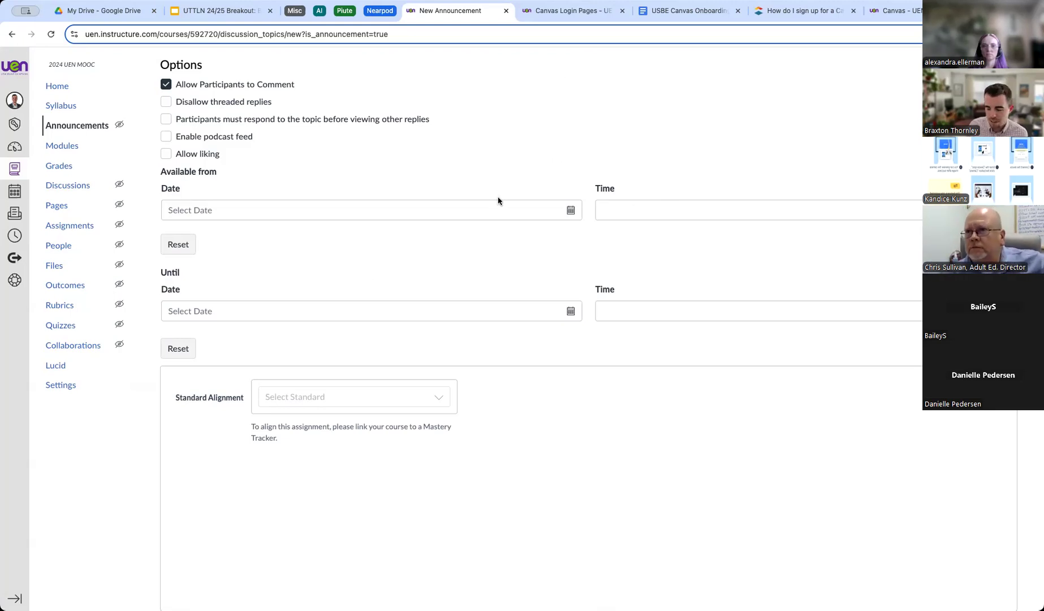
pyautogui.scroll(-2, 574, 144)
pyautogui.scroll(-4, 423, 209)
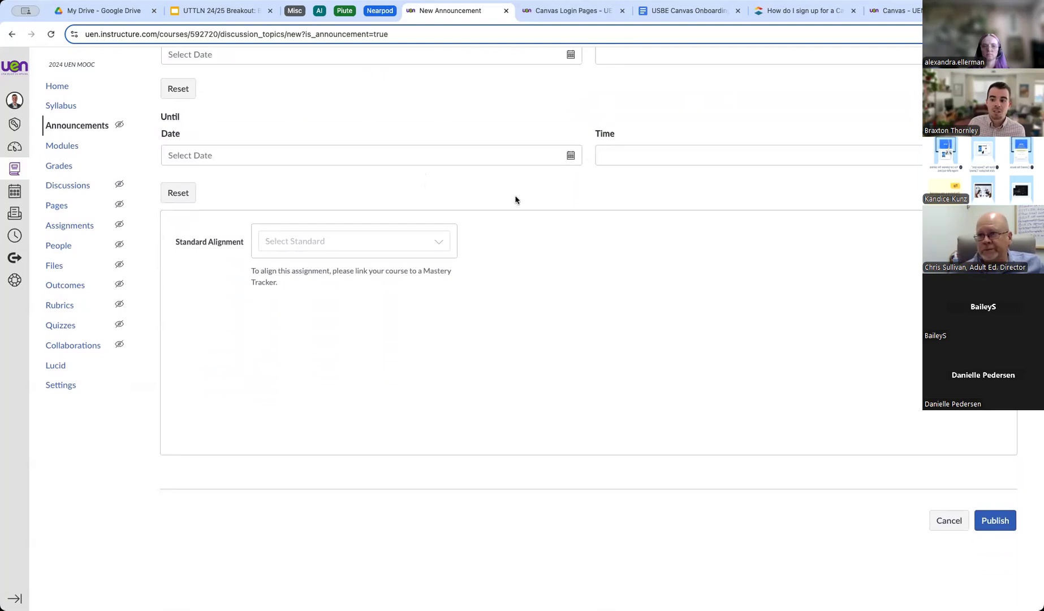
pyautogui.scroll(2, 497, 141)
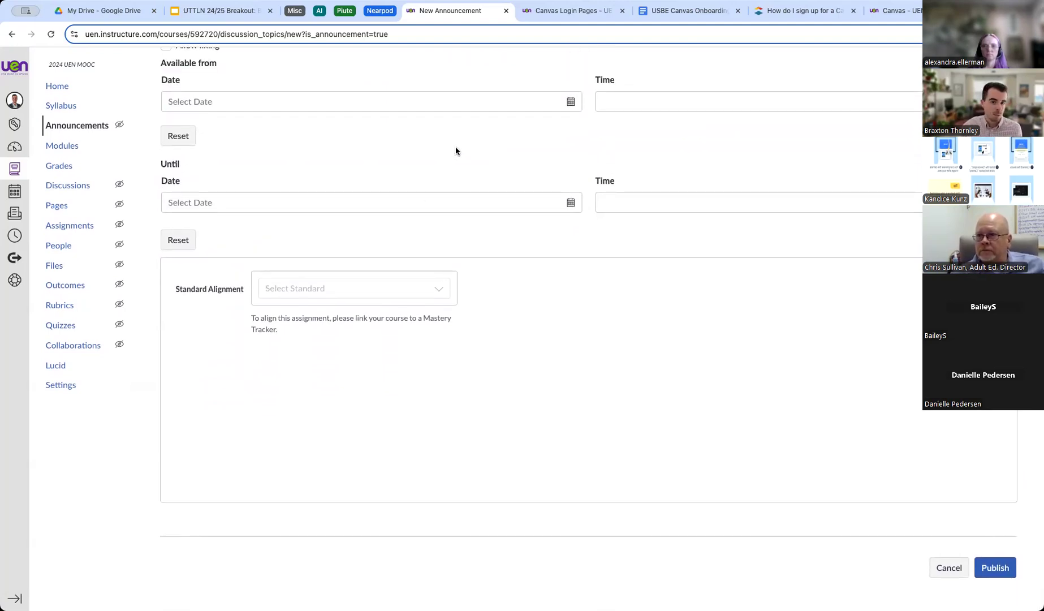
pyautogui.scroll(-2, 489, 142)
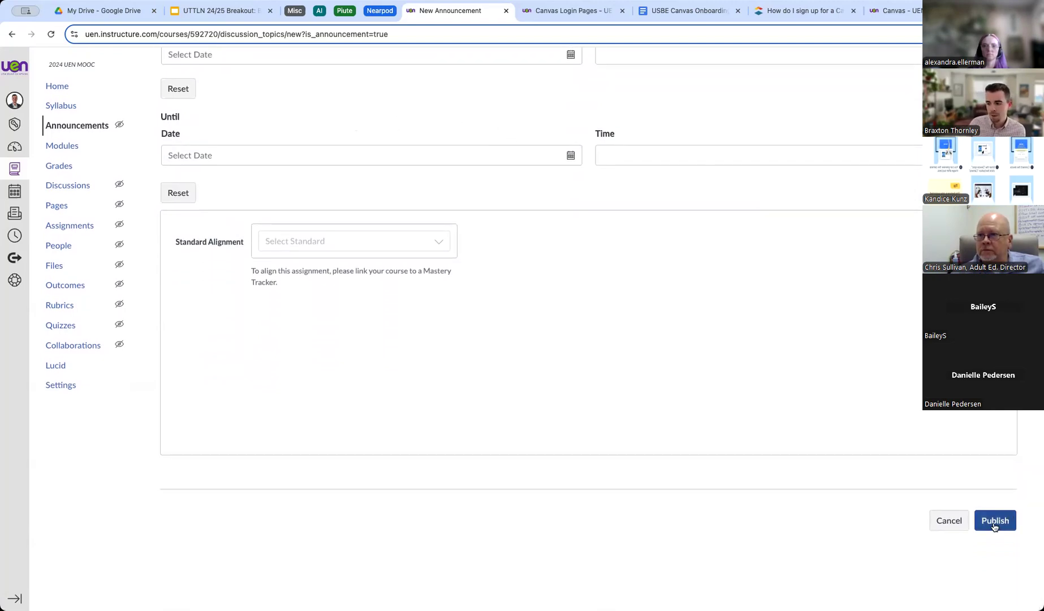
pyautogui.scroll(20, 506, 177)
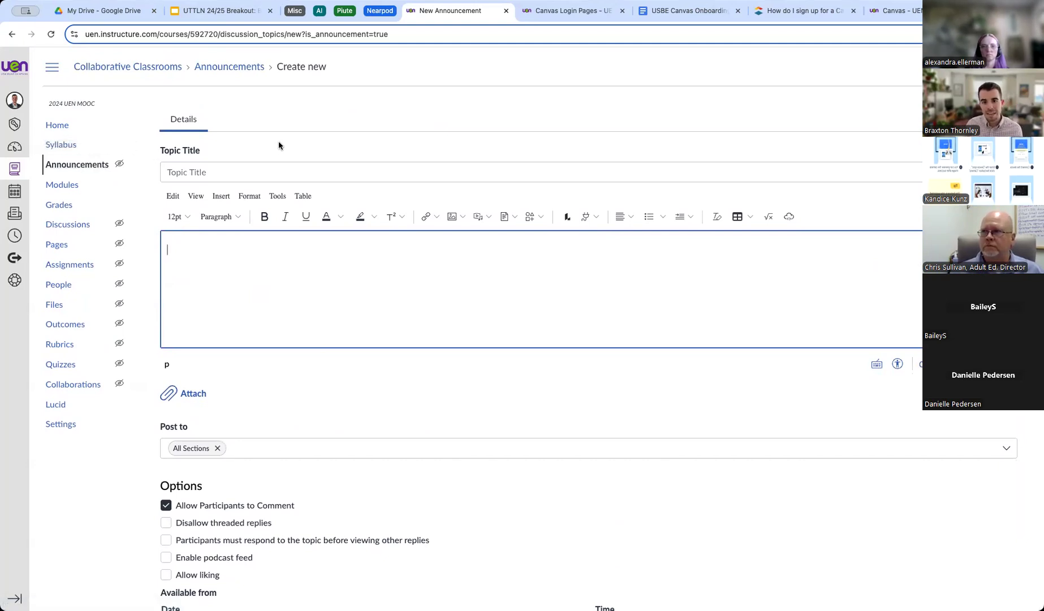
pyautogui.scroll(-10, 278, 141)
# Cancel the unfinished announcement and go to the Collaborative Classrooms course Home page.
pyautogui.click(950, 517)
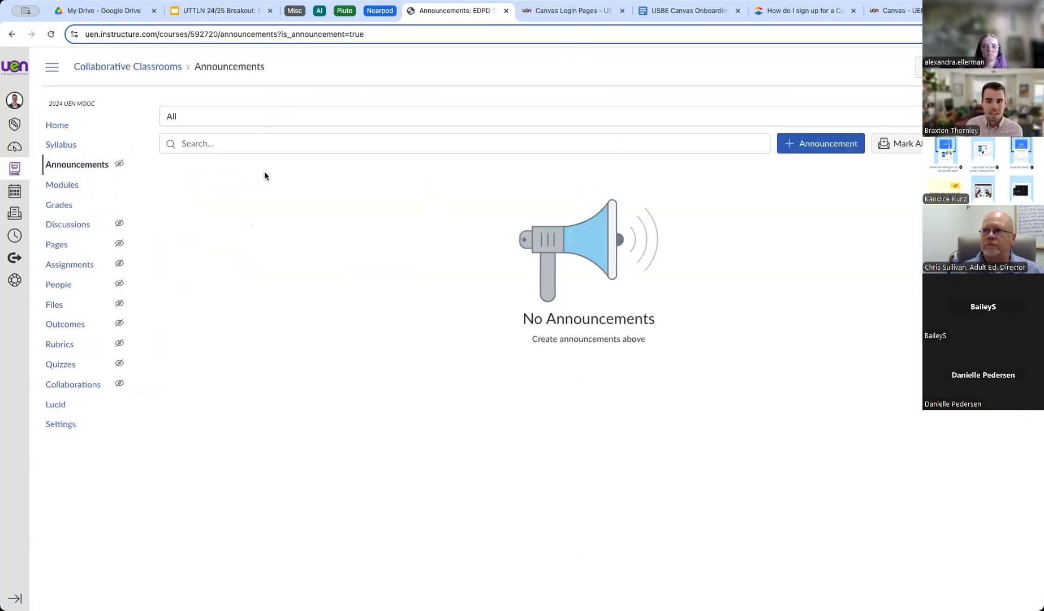
pyautogui.click(60, 124)
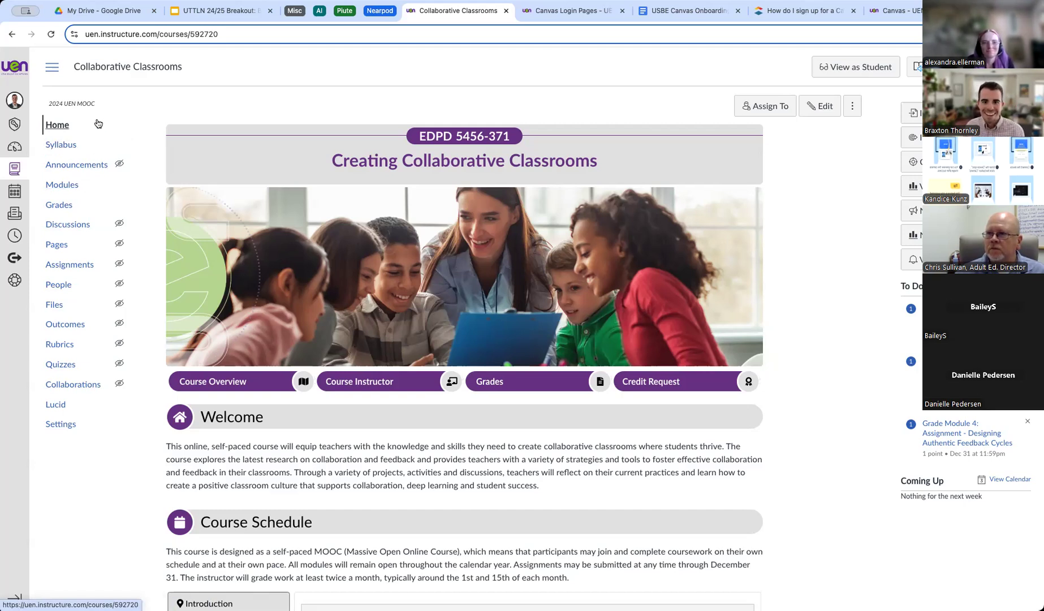
# From the Dashboard, open the Sandbox 1 (Demo) course, landing on its Modules page.
pyautogui.click(14, 146)
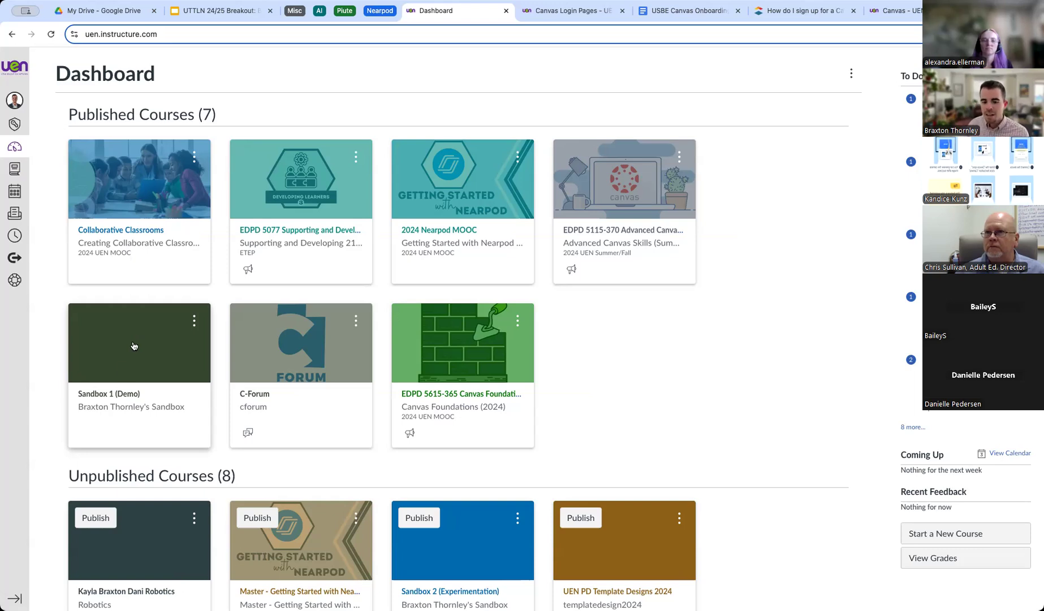
pyautogui.click(110, 392)
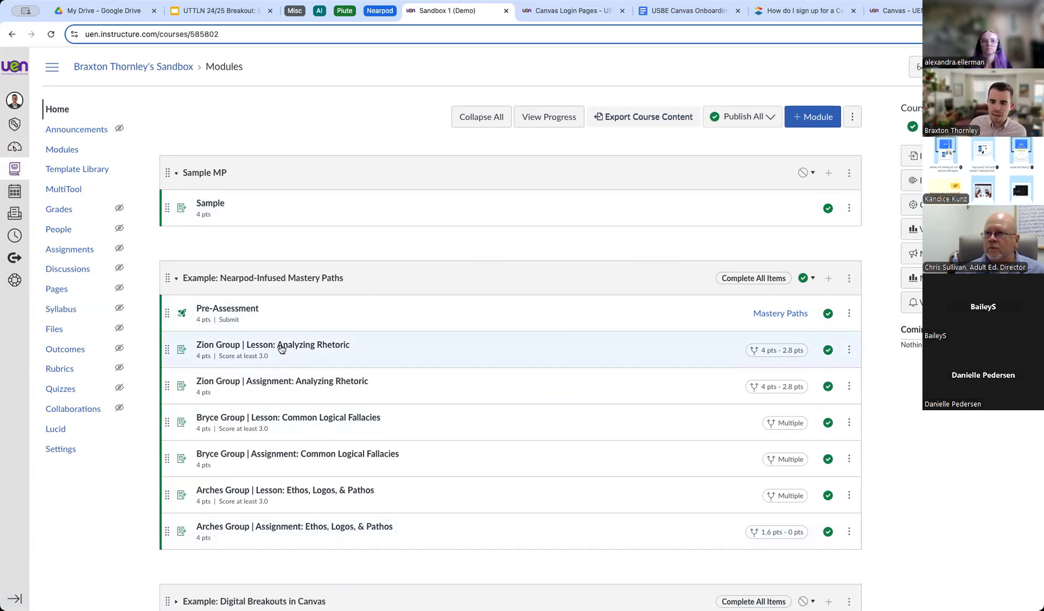
# Scroll through the Sandbox 1 (Demo) modules list, then head back to the Dashboard.
pyautogui.scroll(-3, 383, 229)
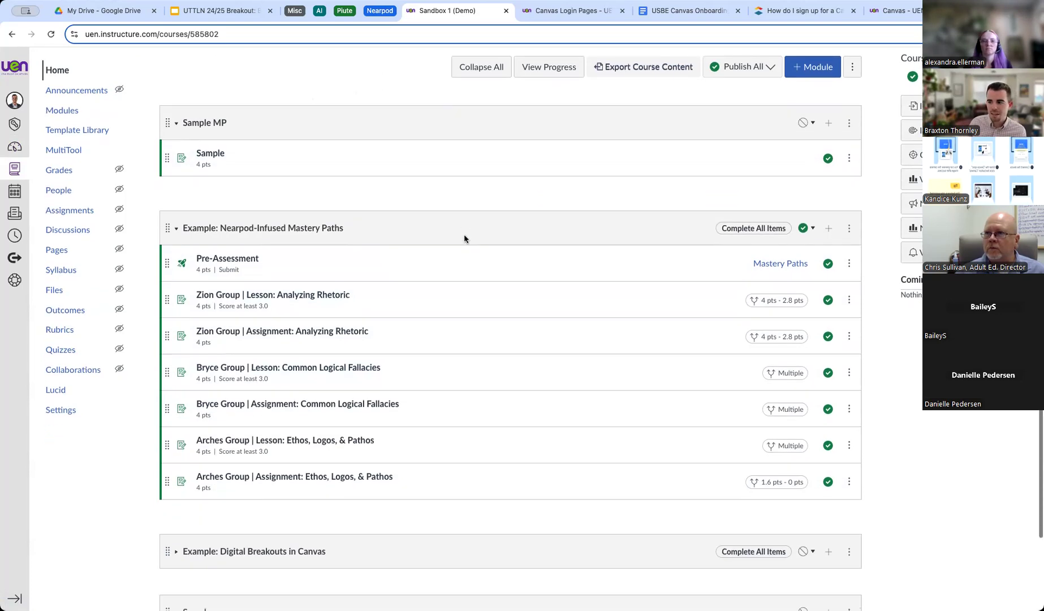
pyautogui.scroll(3, 383, 198)
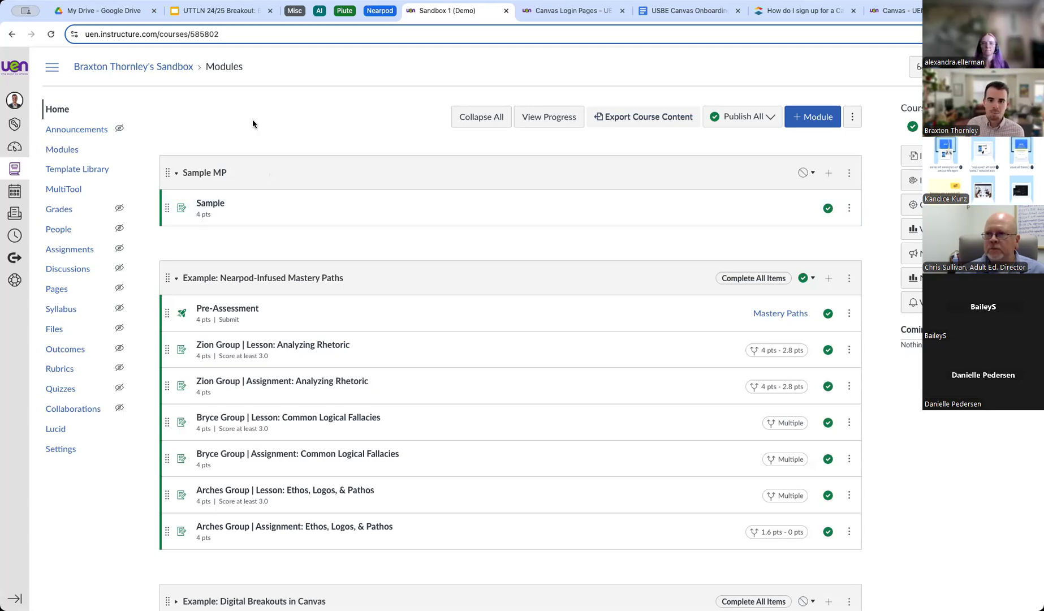
pyautogui.click(15, 147)
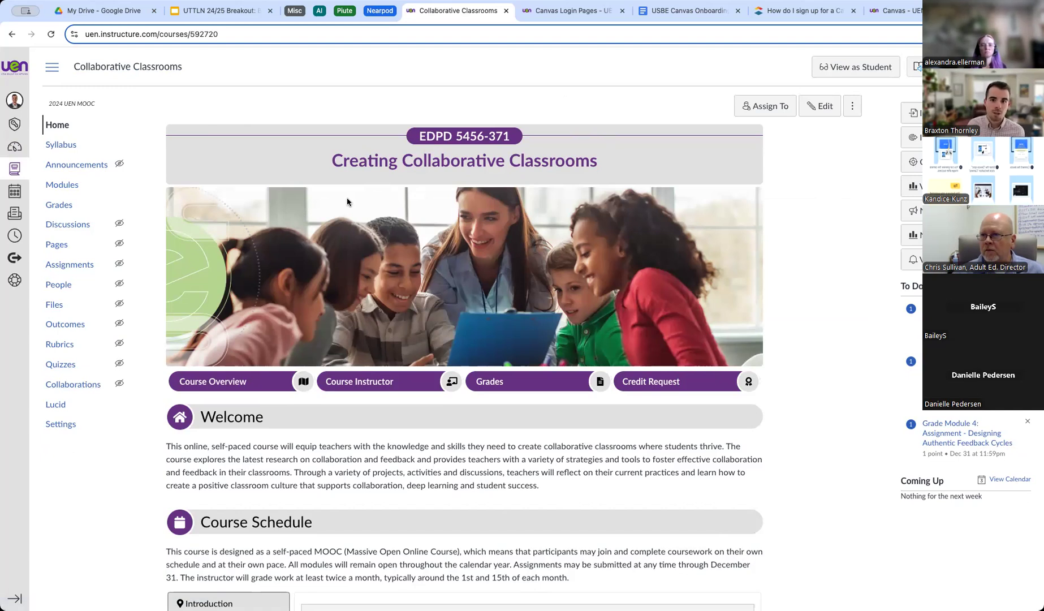
# Via the Dashboard, reopen the Sandbox 1 (Demo) course at its Modules page.
pyautogui.click(15, 147)
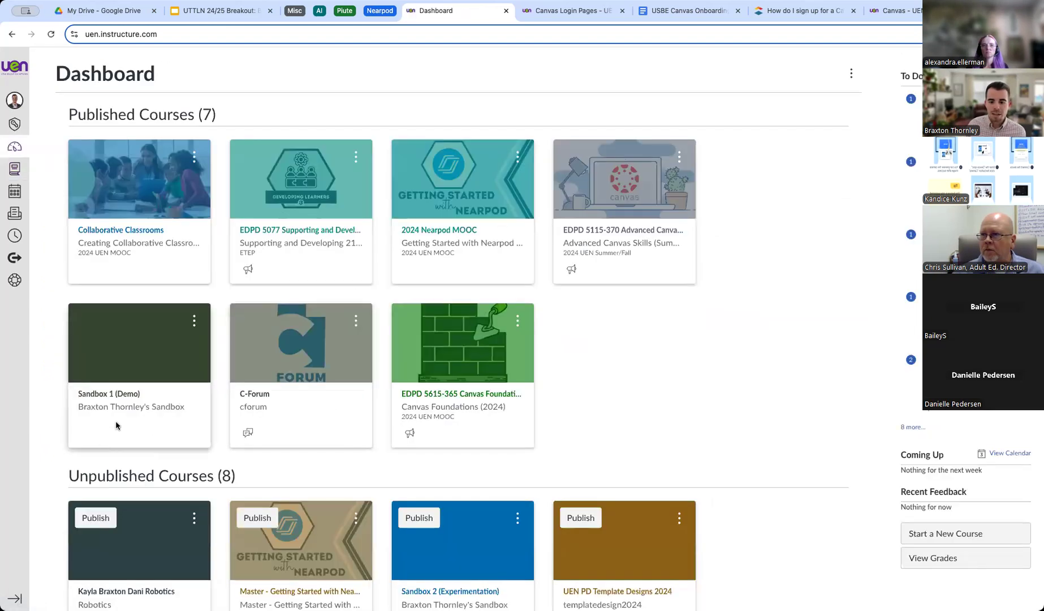
pyautogui.click(218, 388)
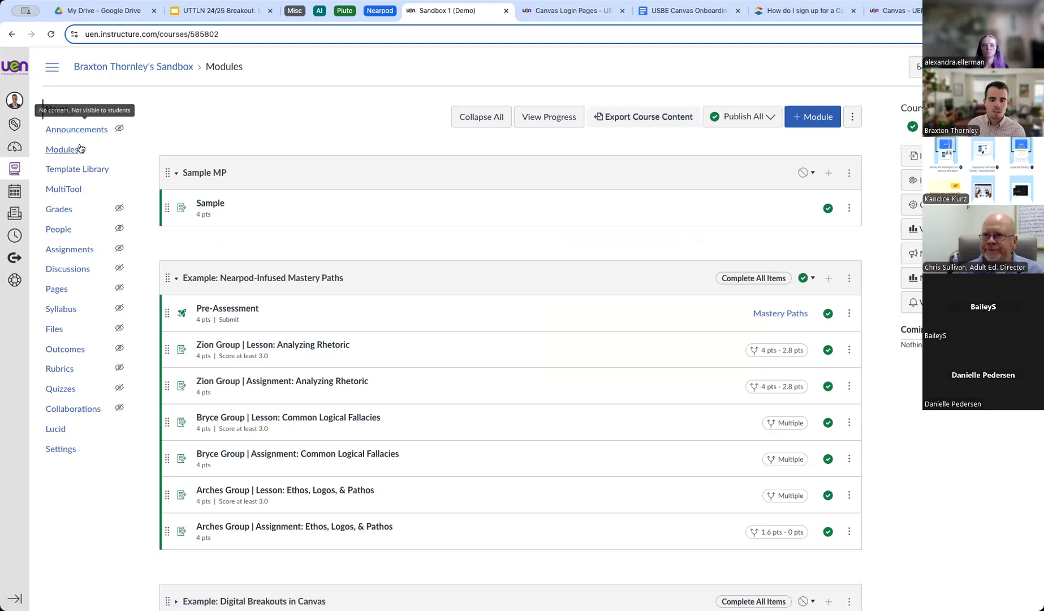
# Go to the sandbox course's Pages, view all pages, and start a new blank page.
pyautogui.click(60, 295)
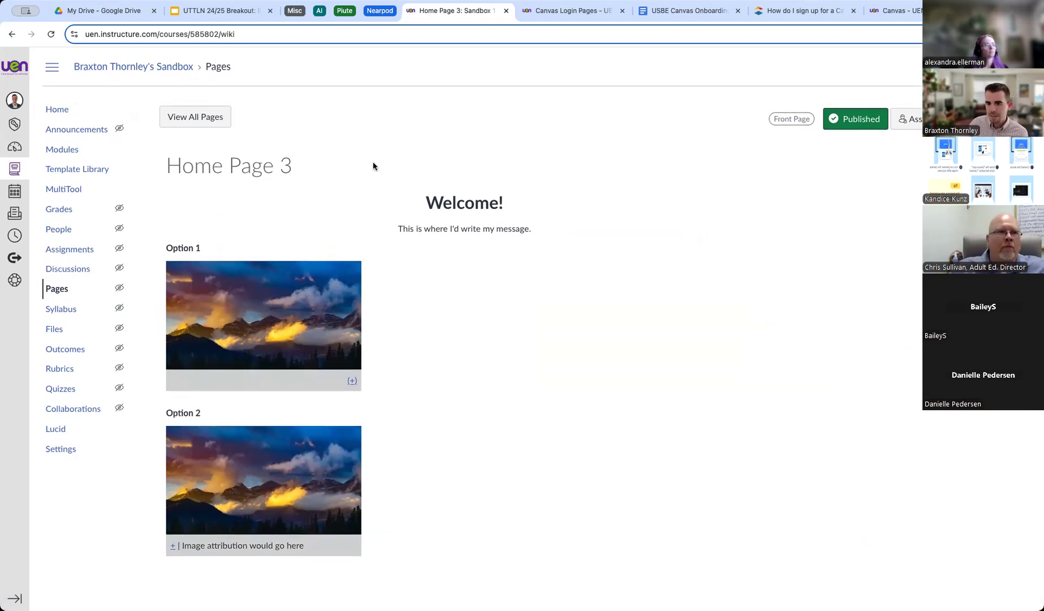
pyautogui.click(199, 122)
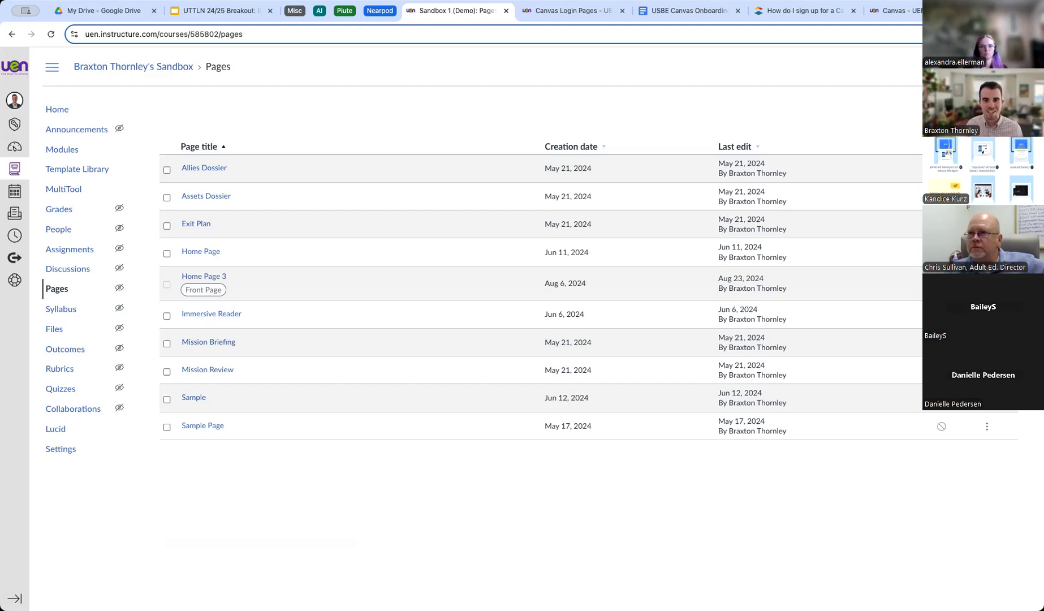
pyautogui.click(971, 111)
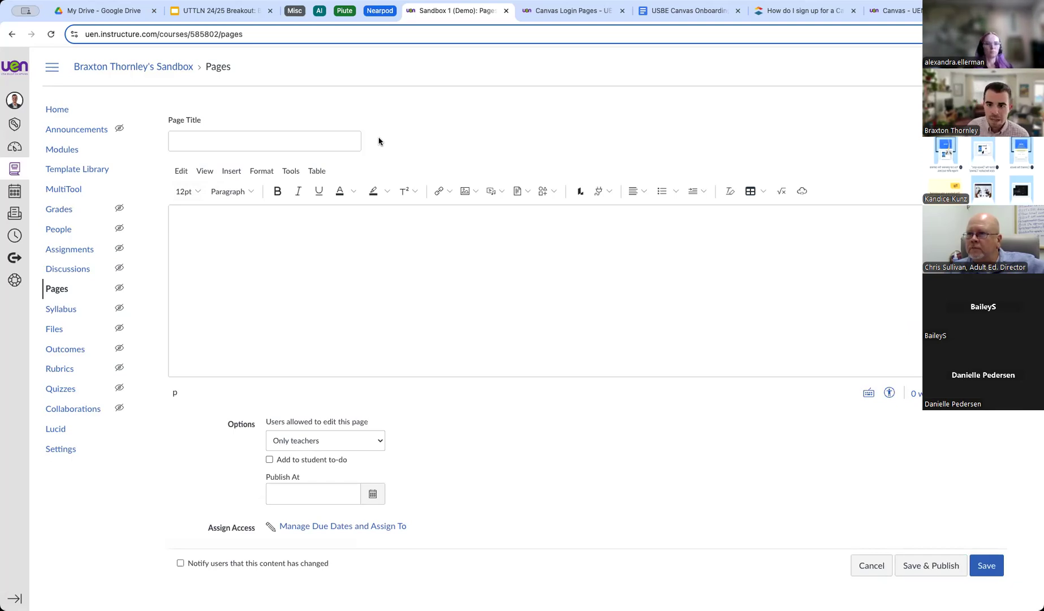
# Title the new page 'Sample Home Page 1'.
pyautogui.click(179, 144)
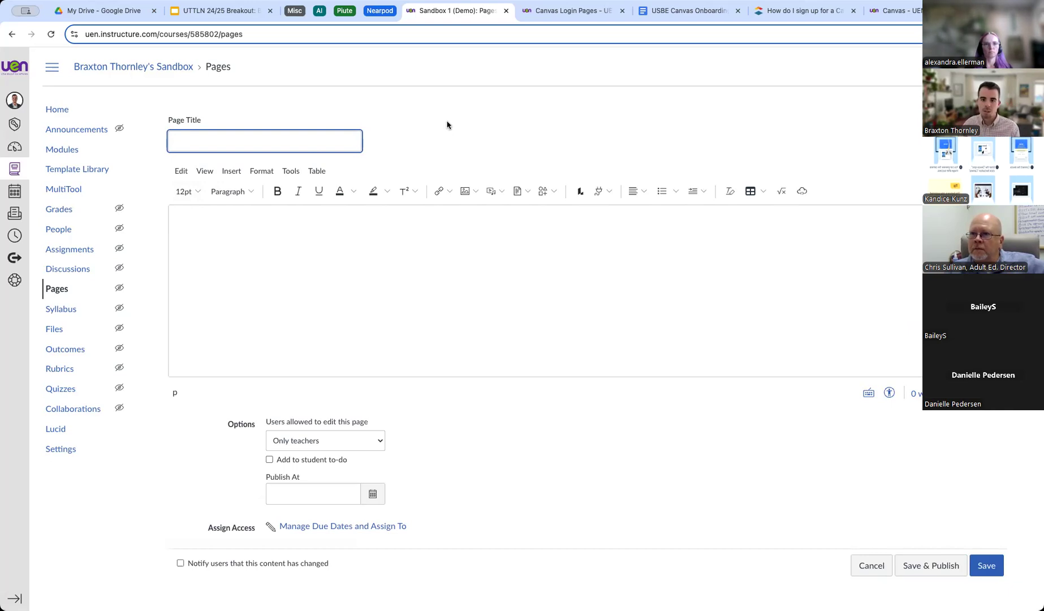
pyautogui.write('Sample Home Page 1')
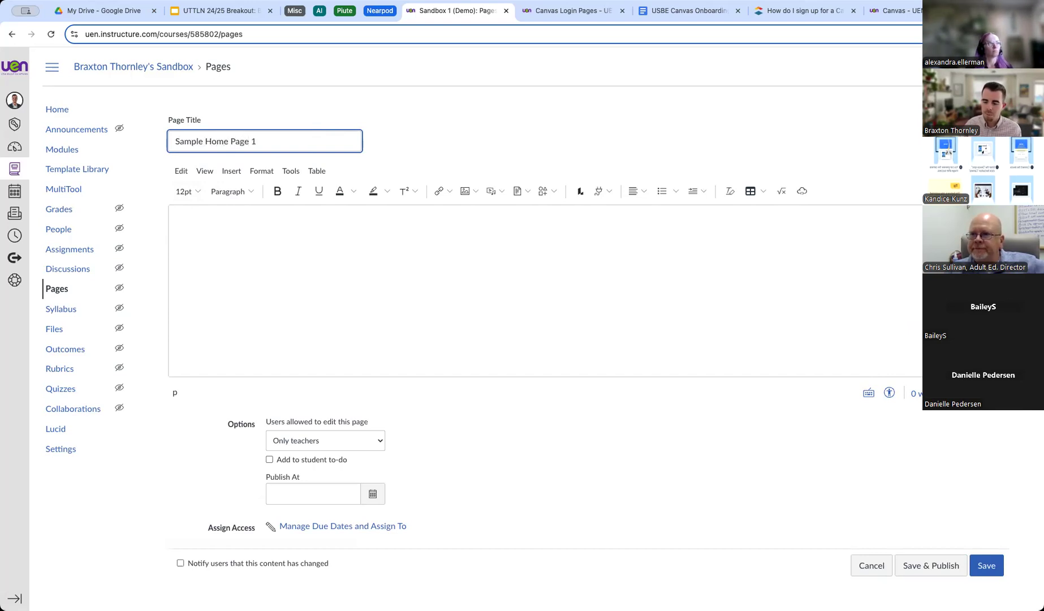
pyautogui.click(462, 124)
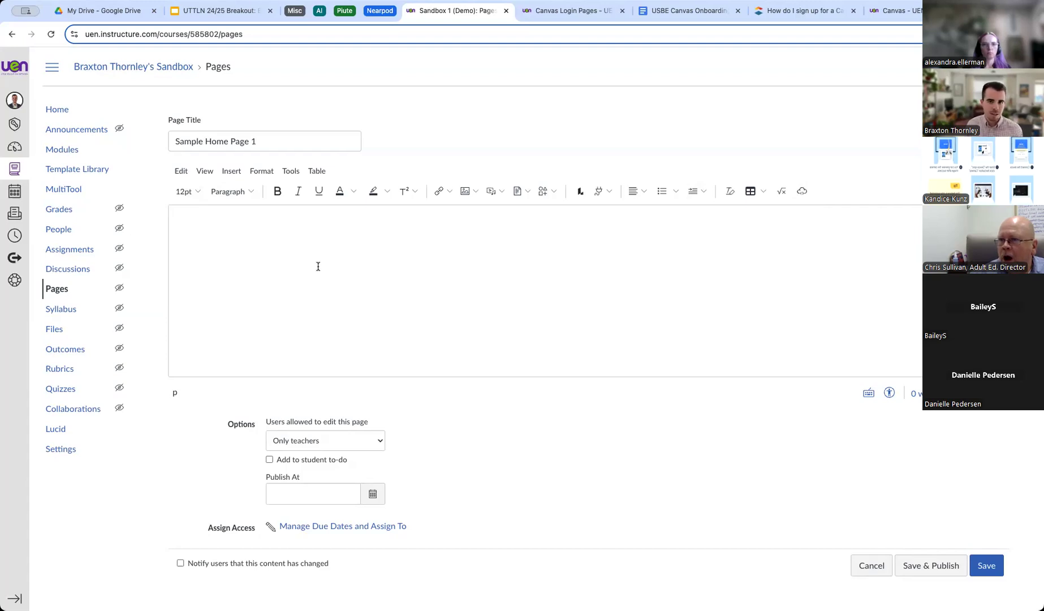
# Type 'Welcome!' in the page body and format it as 36pt, bold, centre-aligned text.
pyautogui.click(259, 246)
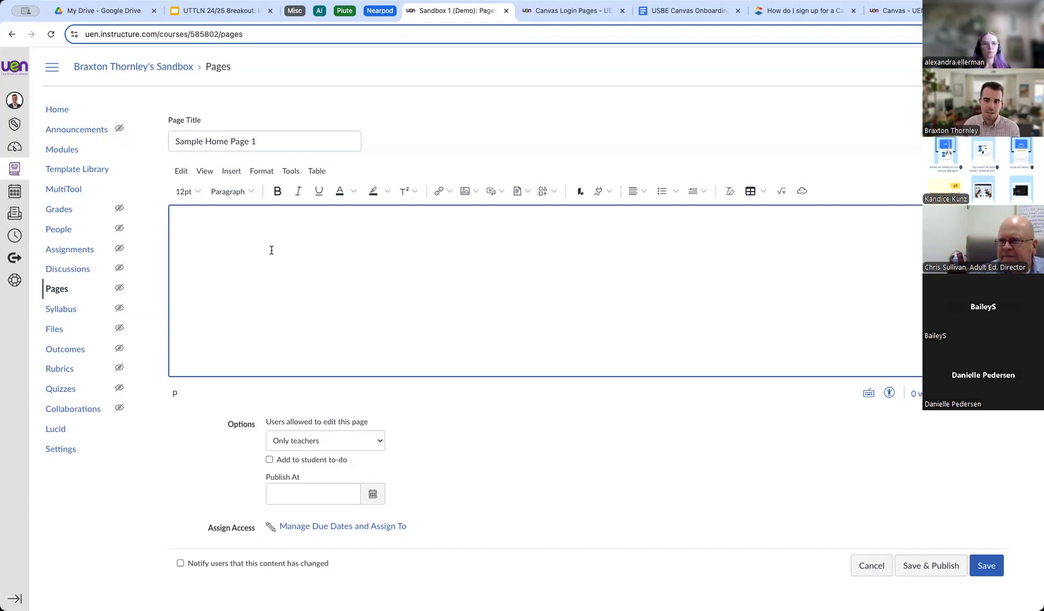
pyautogui.write('Welcome')
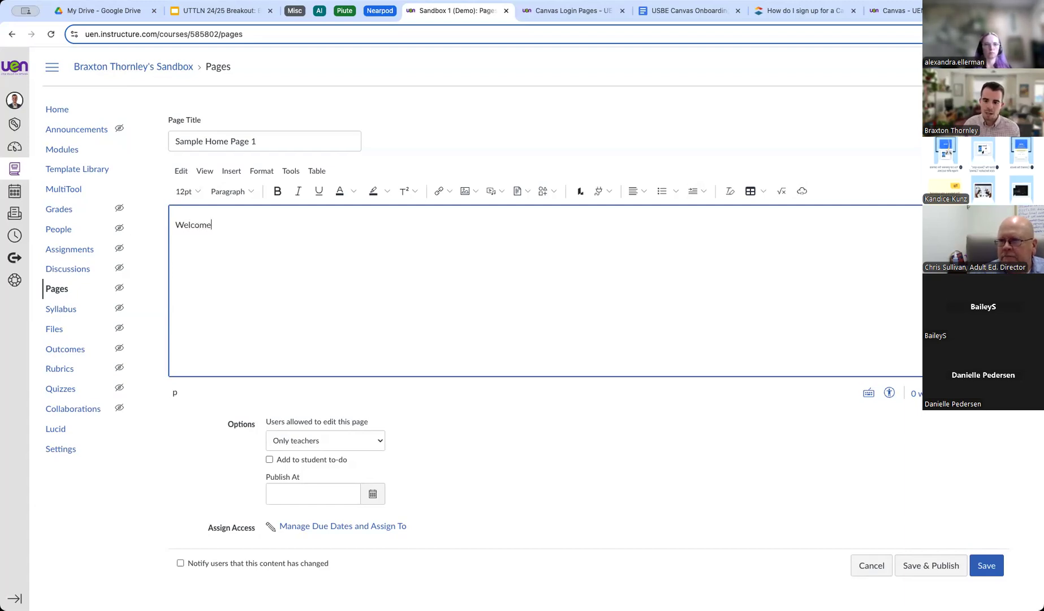
pyautogui.write('!')
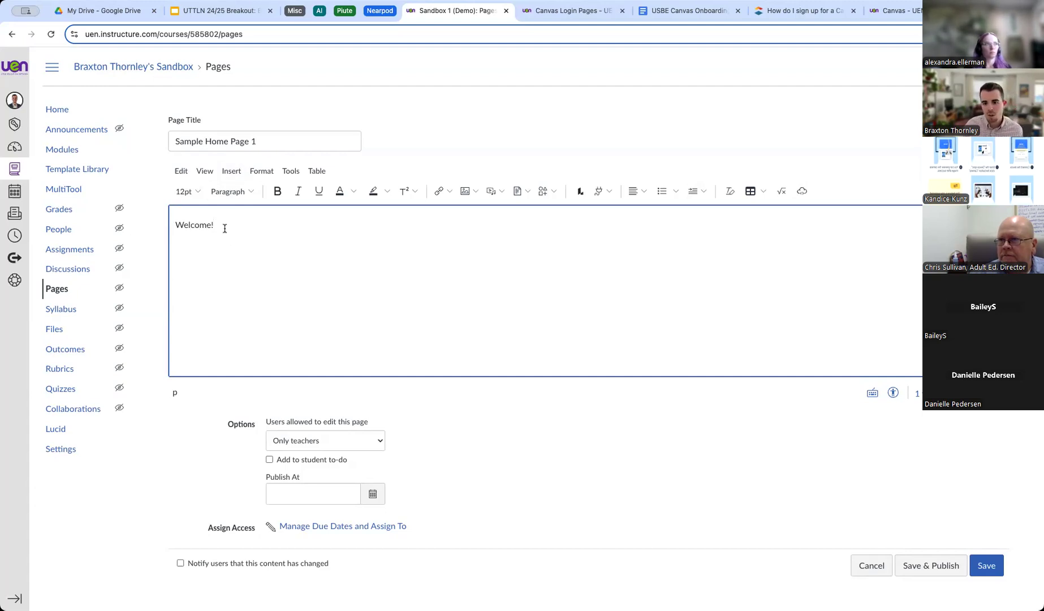
pyautogui.moveTo(224, 226); pyautogui.dragTo(171, 225)
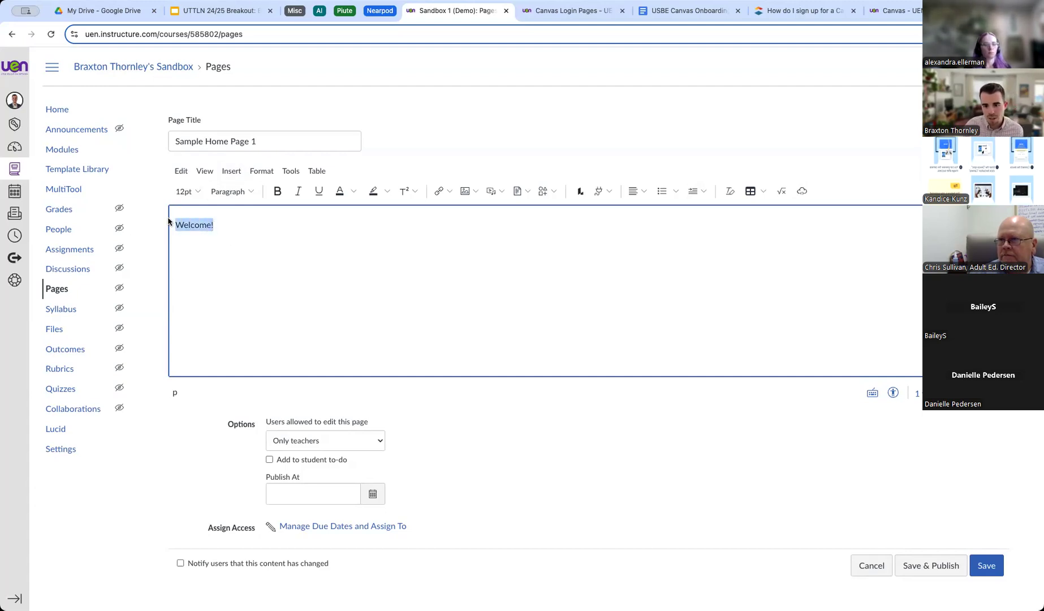
pyautogui.click(202, 194)
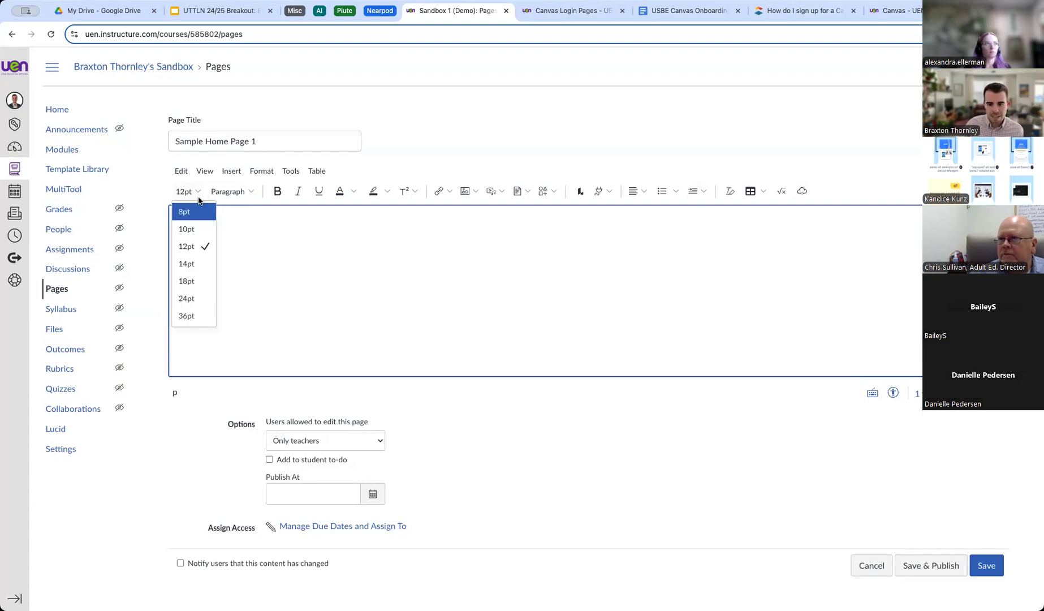
pyautogui.click(194, 311)
pyautogui.click(277, 192)
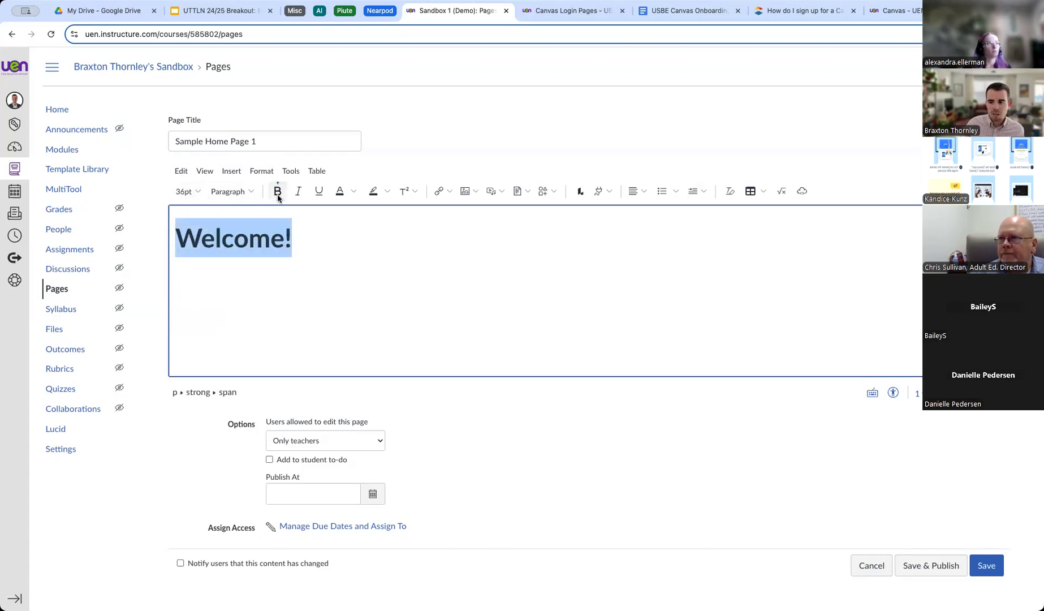
pyautogui.click(642, 191)
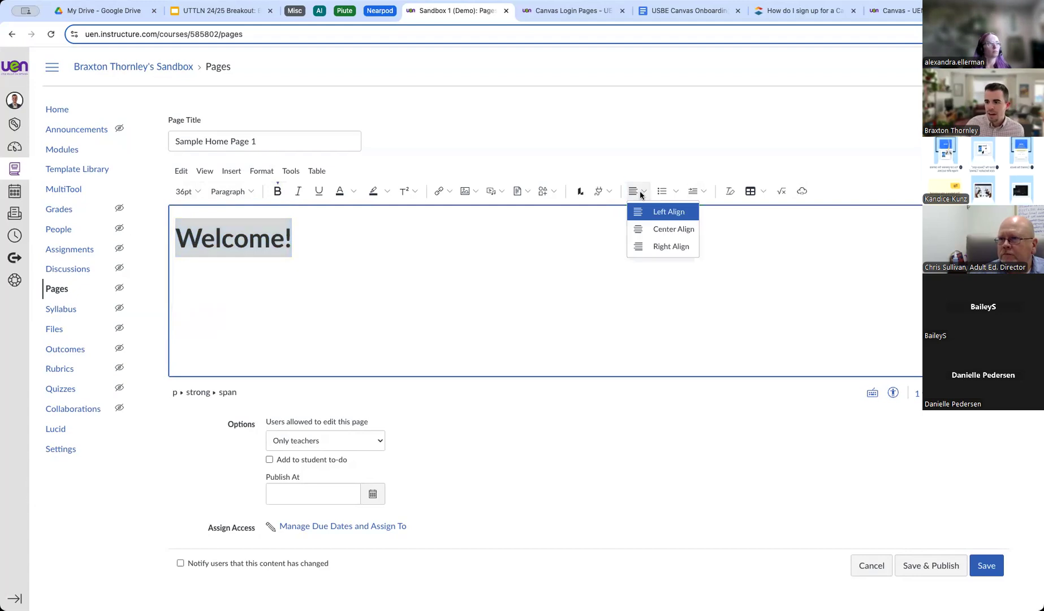
pyautogui.click(659, 227)
pyautogui.click(526, 242)
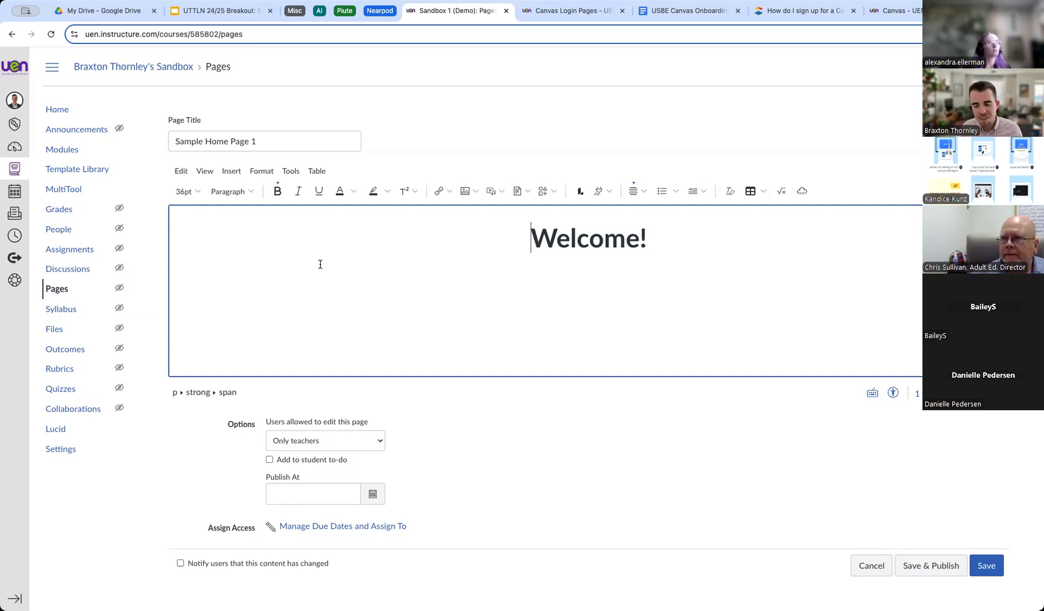
pyautogui.moveTo(530, 234); pyautogui.dragTo(674, 242)
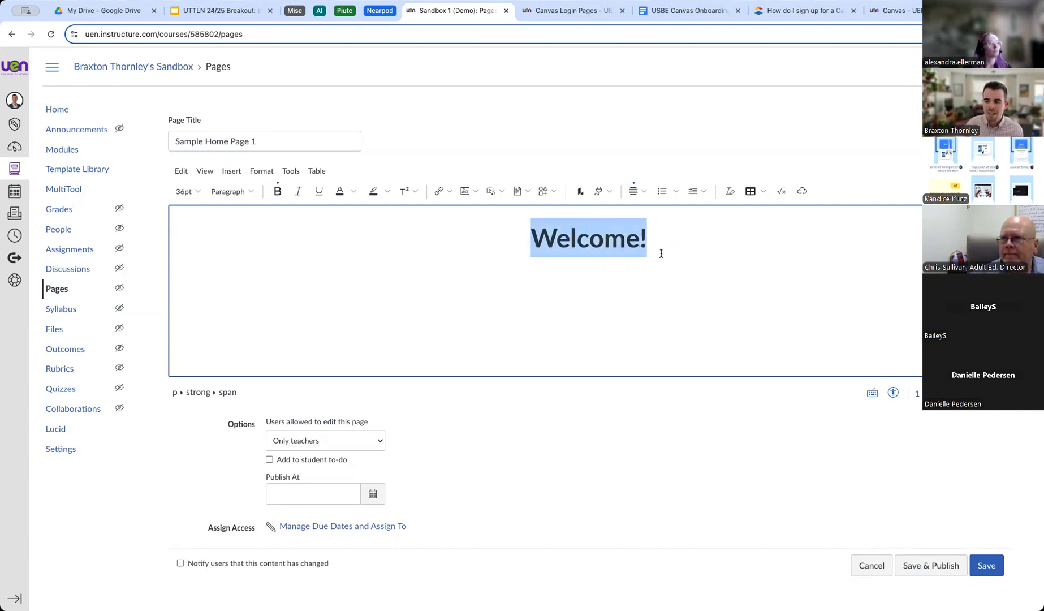
pyautogui.click(660, 254)
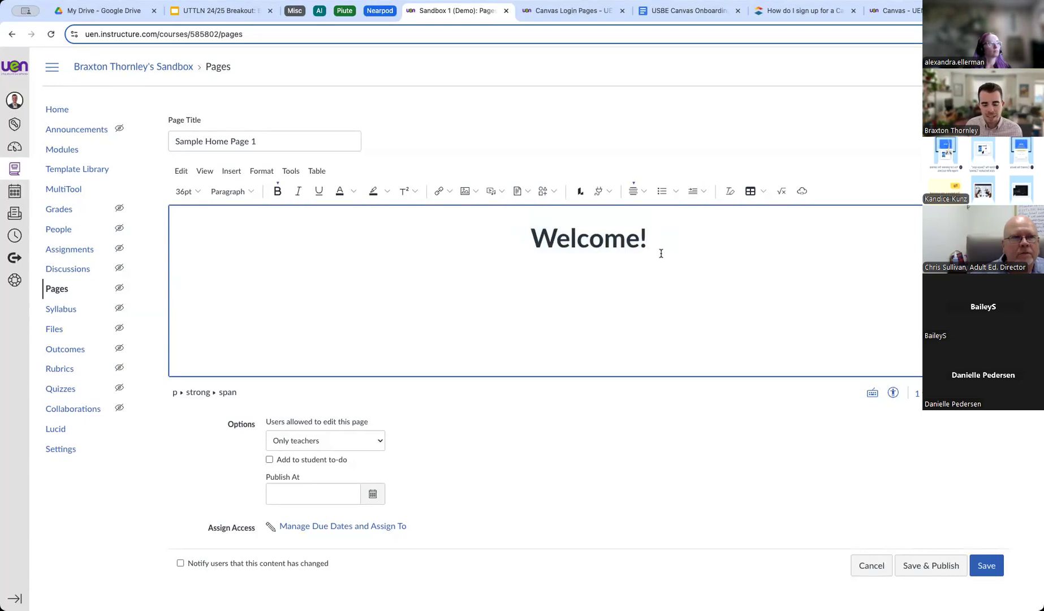
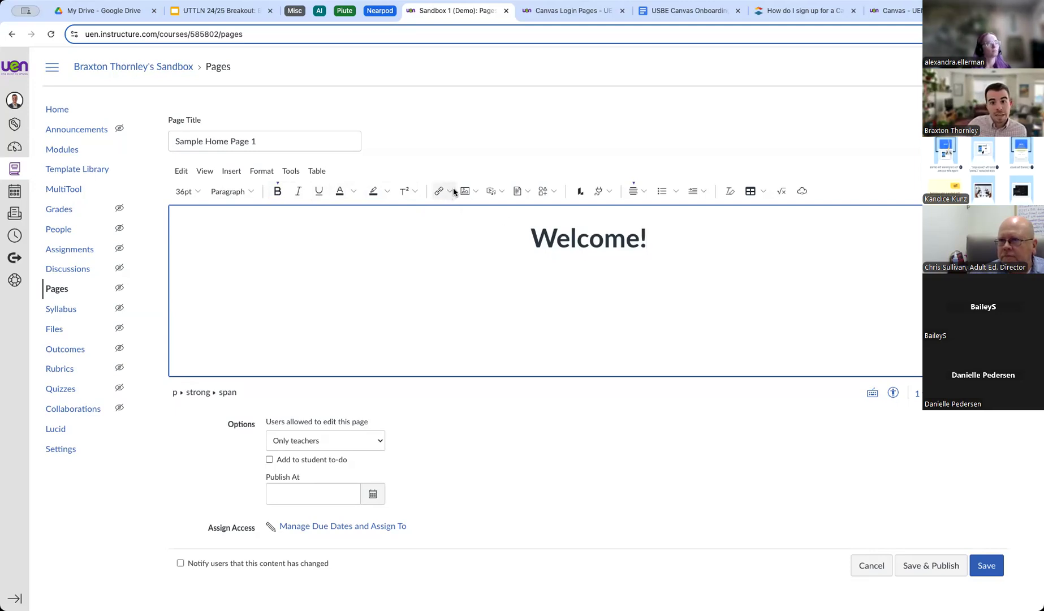
# Select the 'Welcome!' heading and show the list of link types for it.
pyautogui.moveTo(533, 239); pyautogui.dragTo(647, 235)
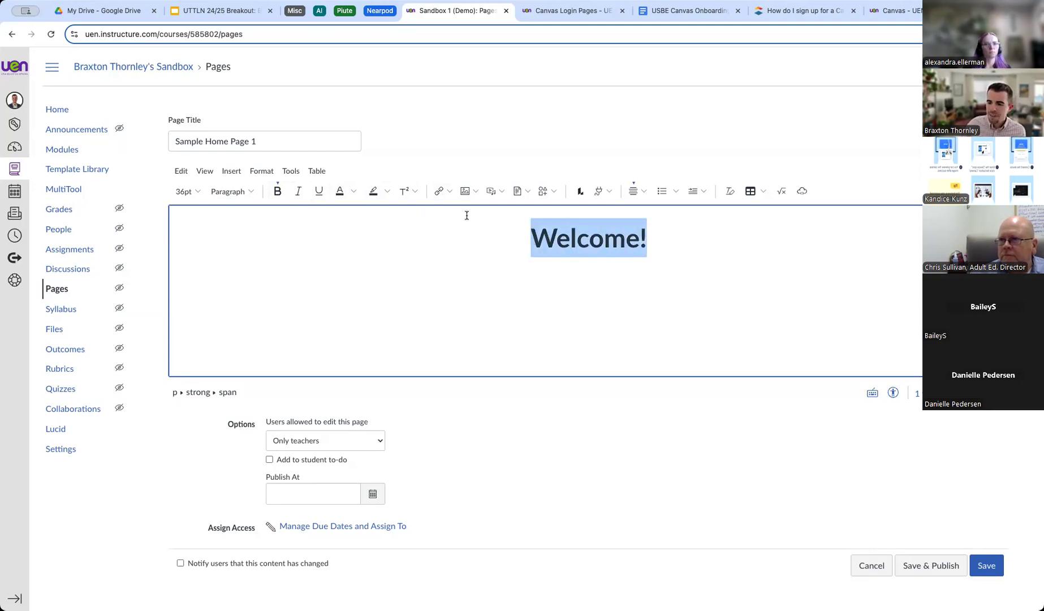
pyautogui.click(439, 192)
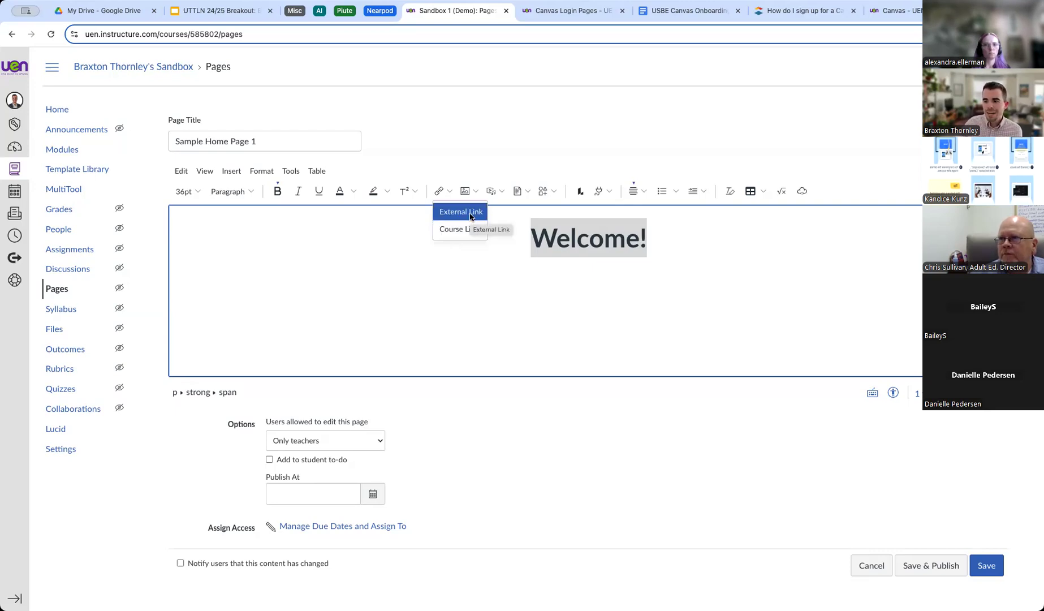
pyautogui.click(873, 7)
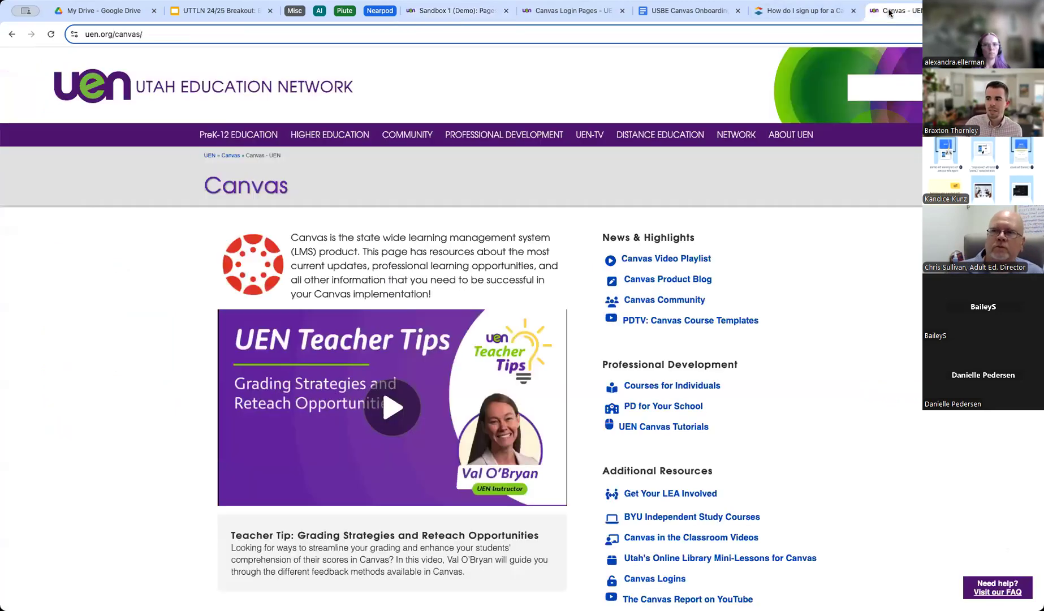
pyautogui.click(451, 32)
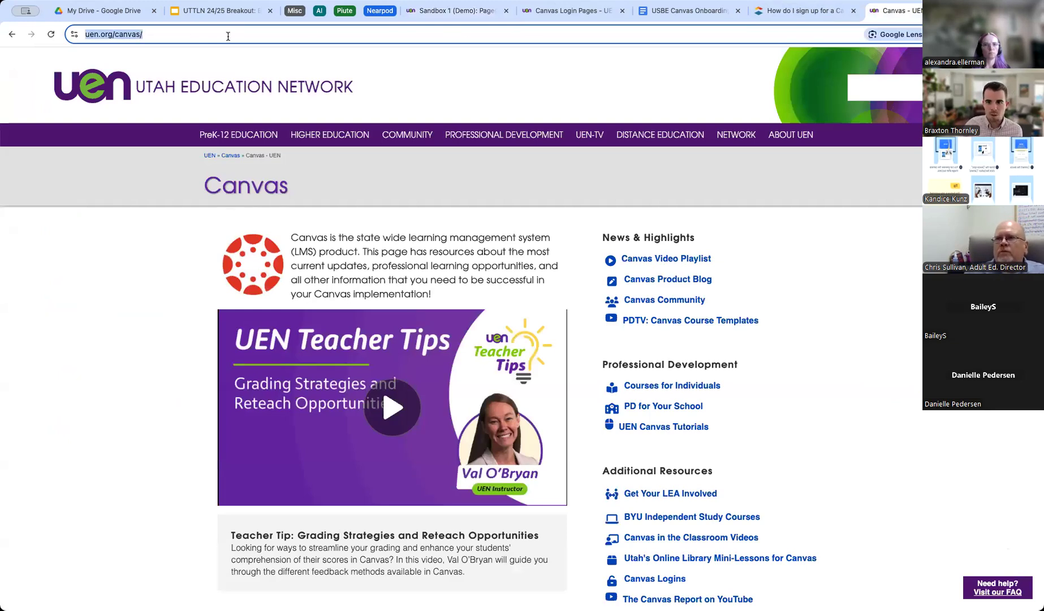
pyautogui.click(200, 35)
pyautogui.tripleClick(198, 35)
pyautogui.hotkey('ctrl', 'c')
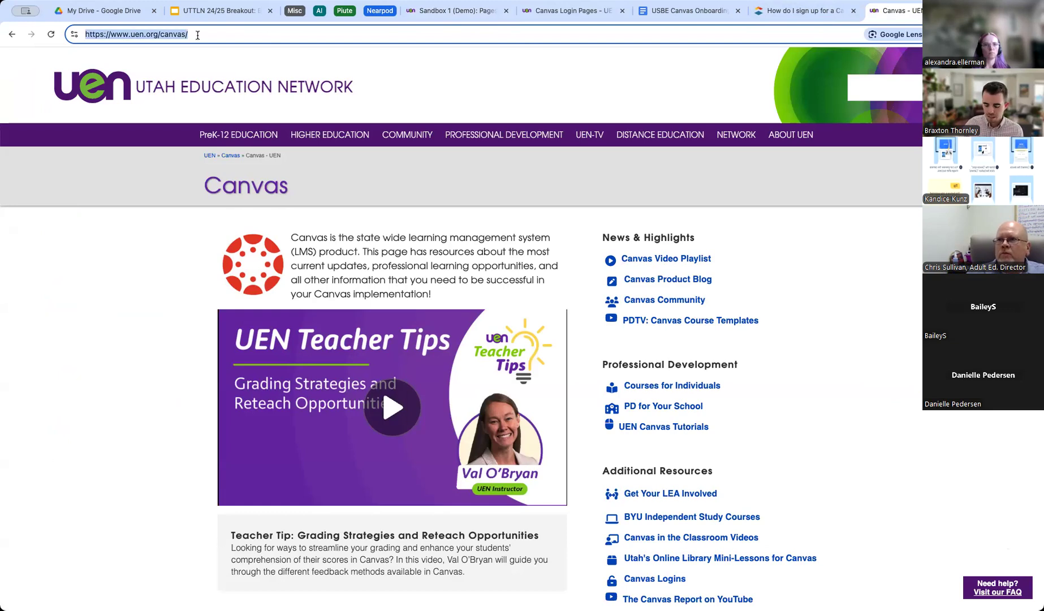
# Make 'Welcome!' an External Link to the copied address and start a new line below it.
pyautogui.click(447, 10)
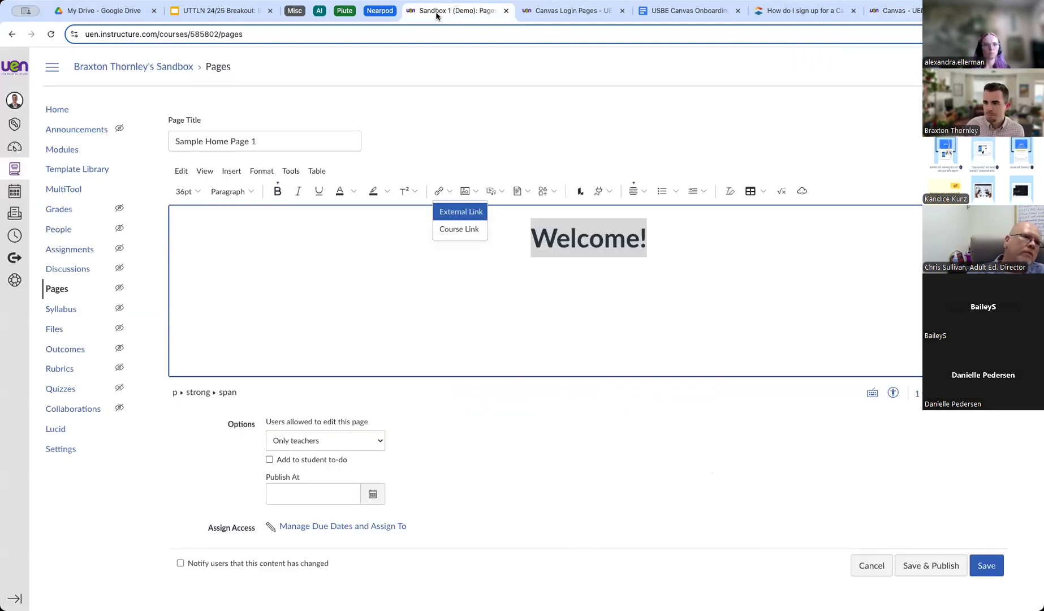
pyautogui.click(459, 212)
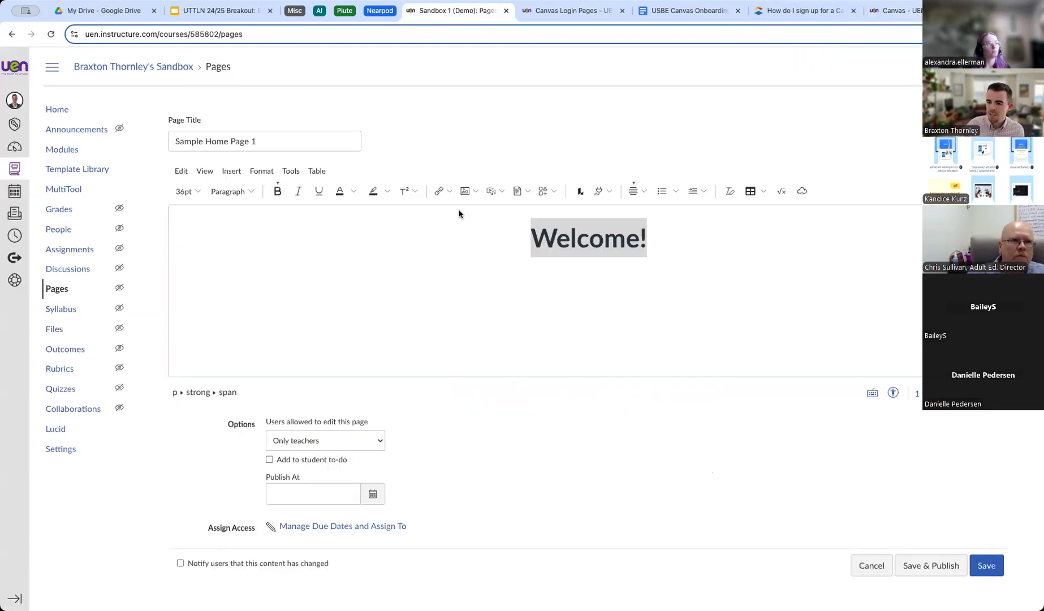
pyautogui.click(371, 368)
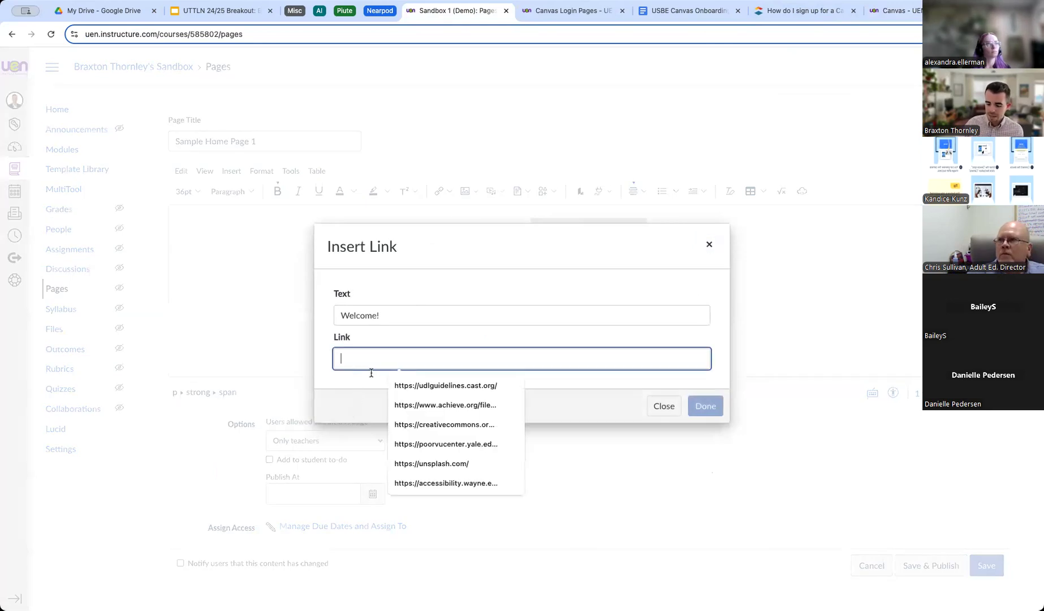
pyautogui.hotkey('ctrl', 'v')
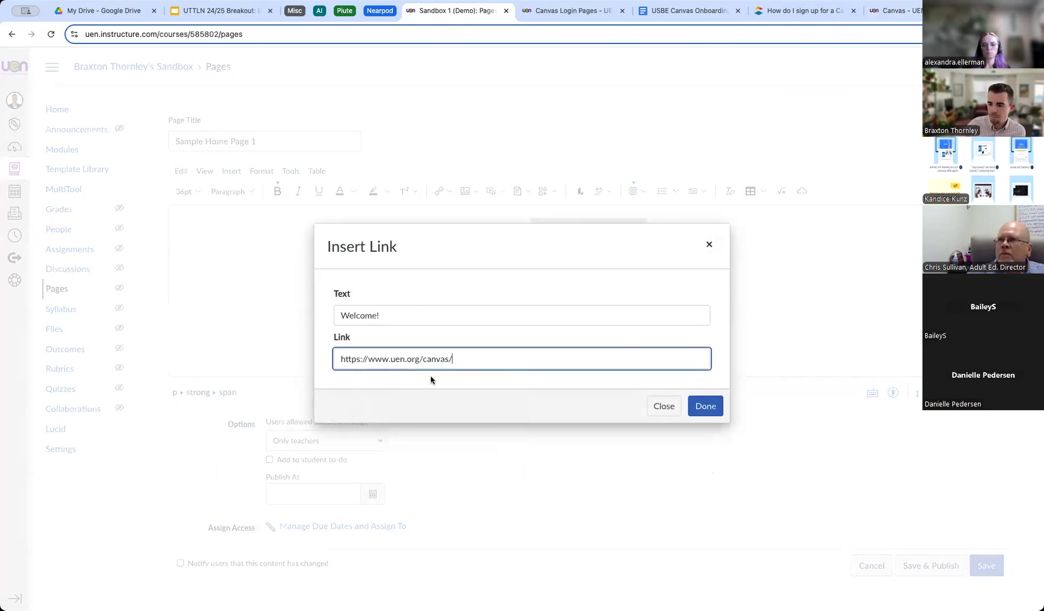
pyautogui.click(703, 403)
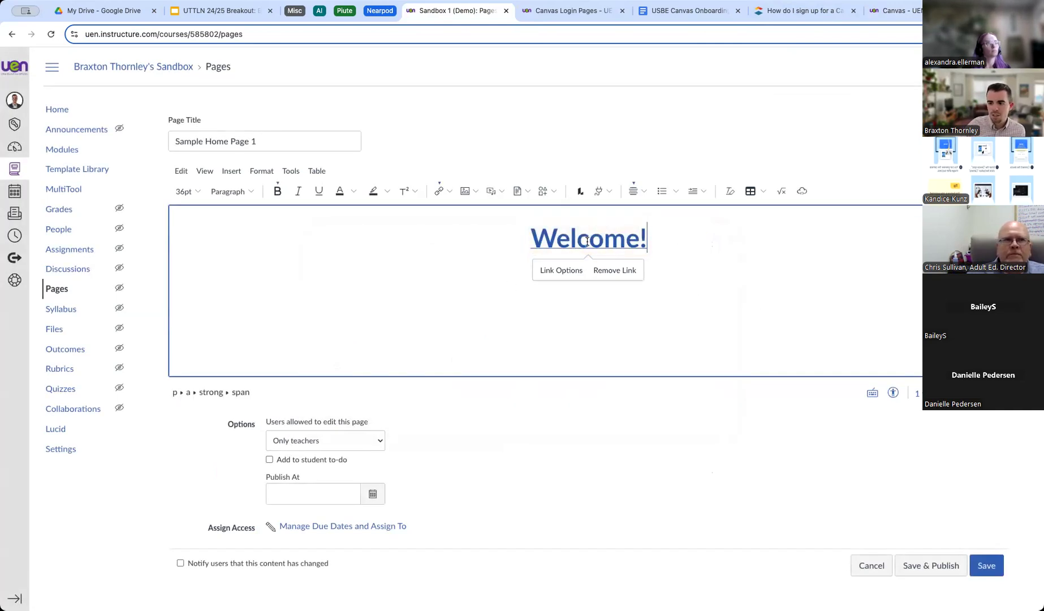
pyautogui.click(896, 10)
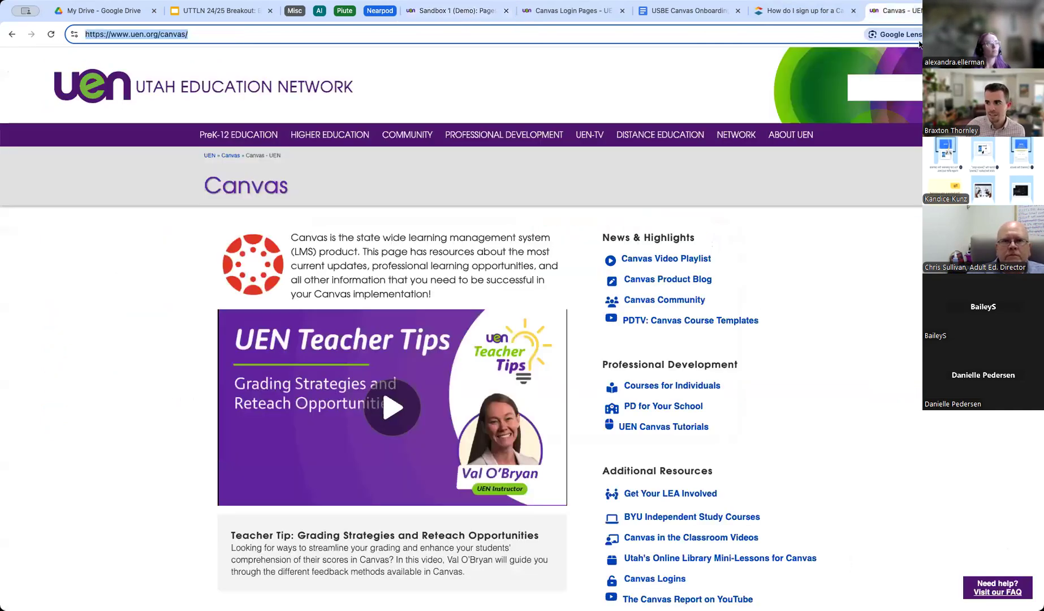
pyautogui.click(453, 11)
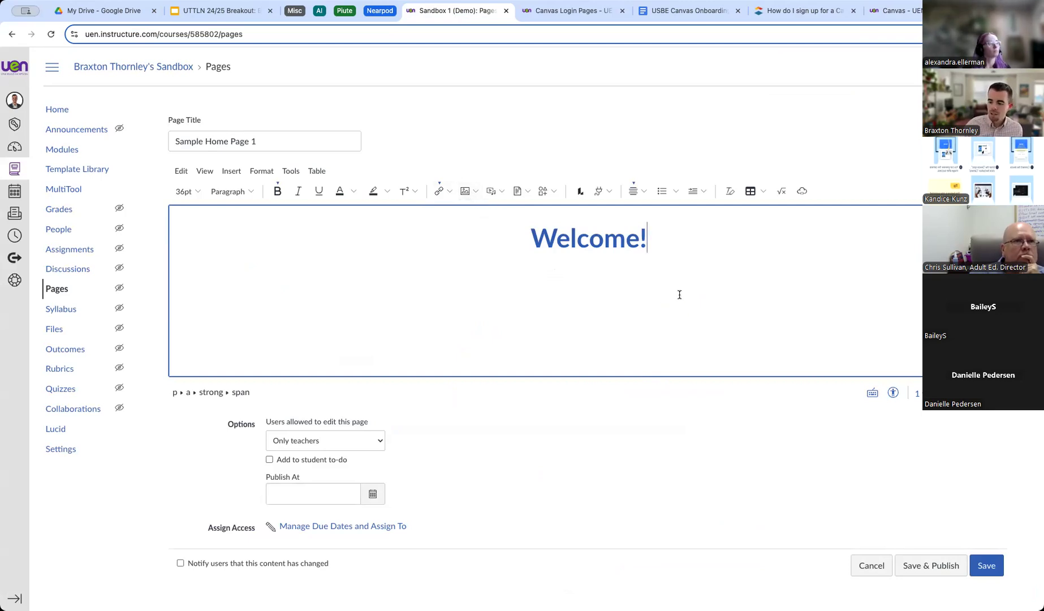
pyautogui.press('Return')
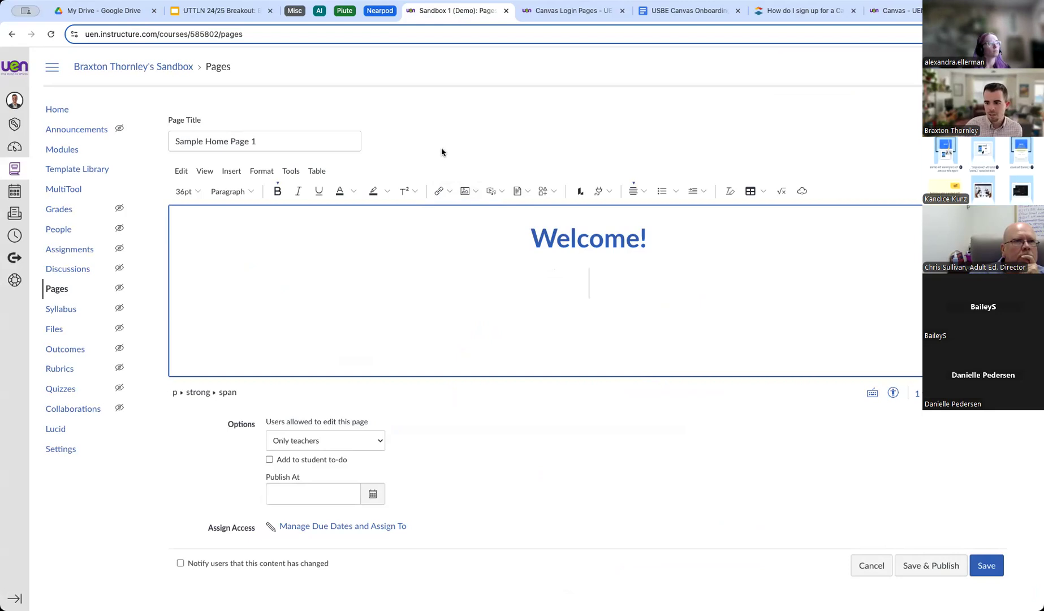
# Show the Upload Image, Course Images and User Images choices from the Images menu.
pyautogui.click(474, 192)
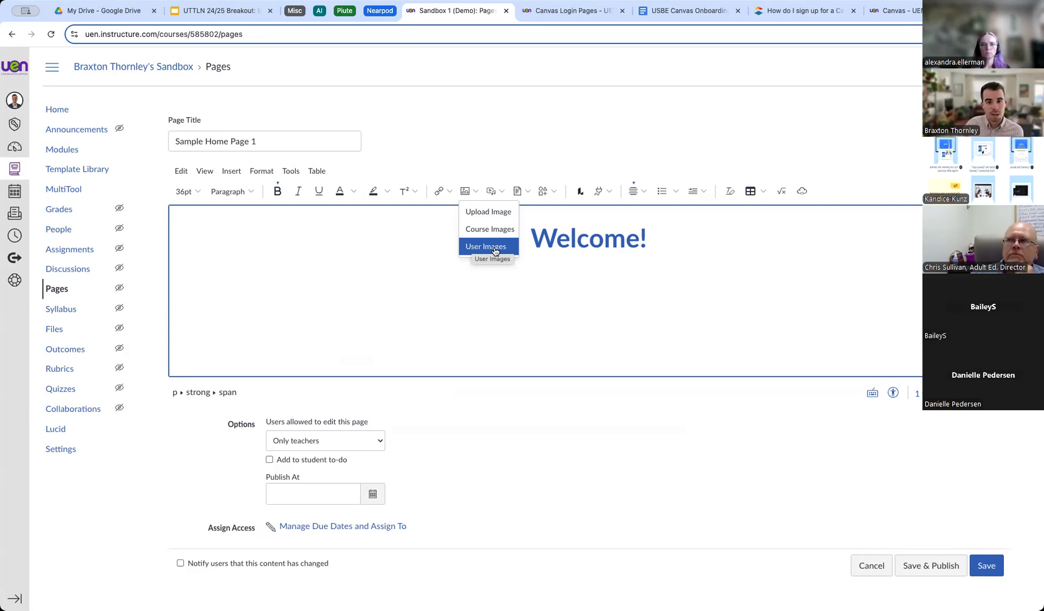
# Open Upload Image, check the URL tab, then browse the computer from the Computer tab.
pyautogui.click(490, 212)
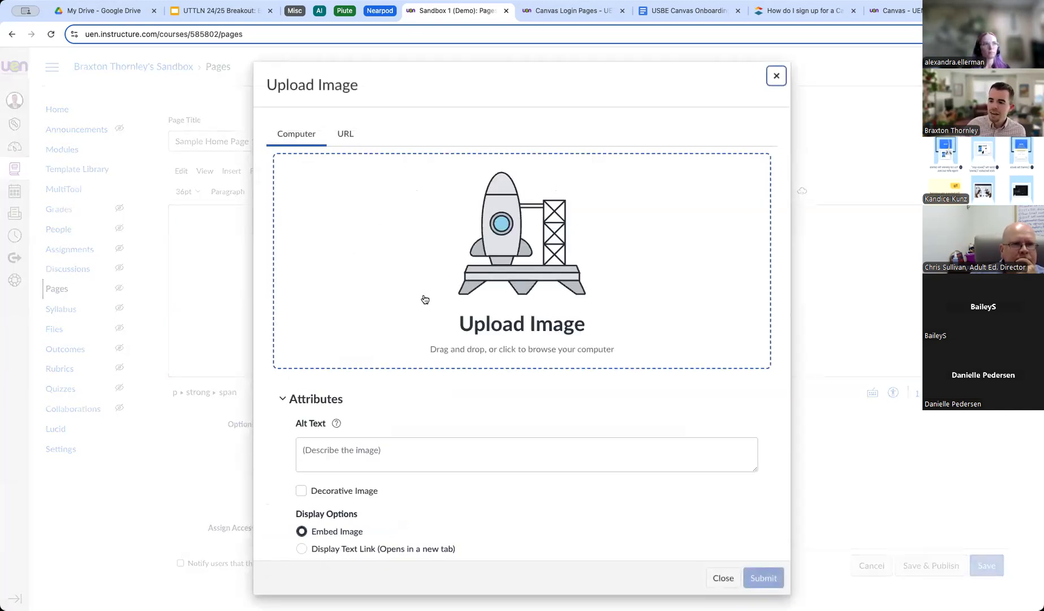
pyautogui.click(347, 136)
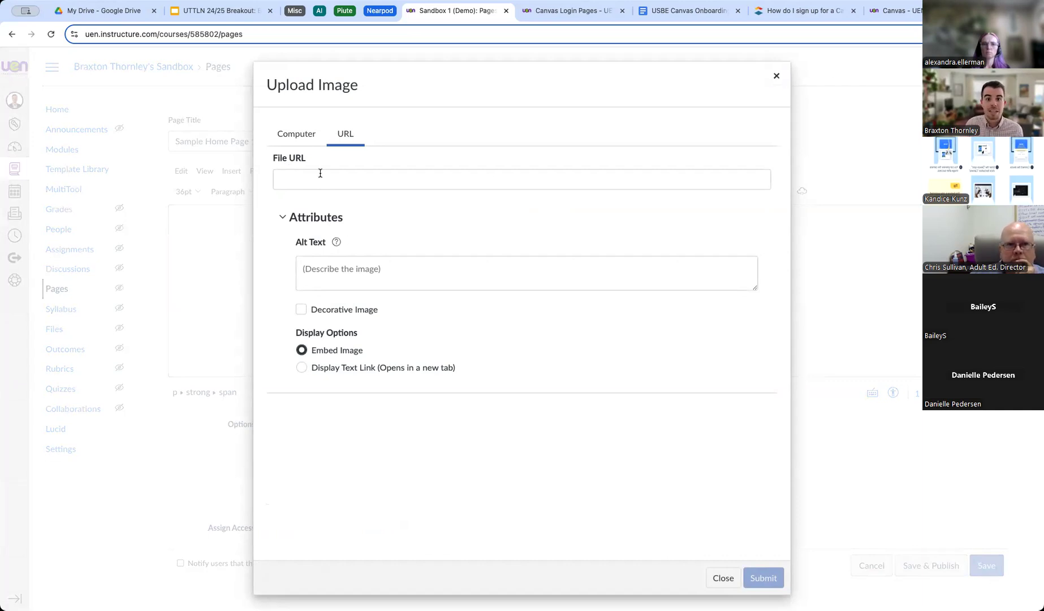
pyautogui.click(296, 136)
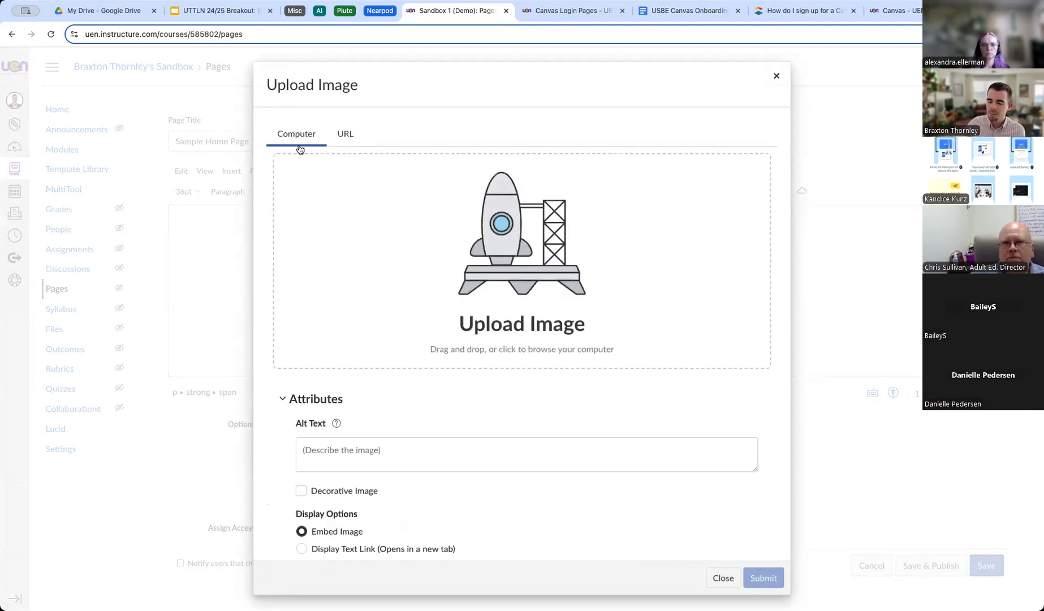
pyautogui.click(510, 225)
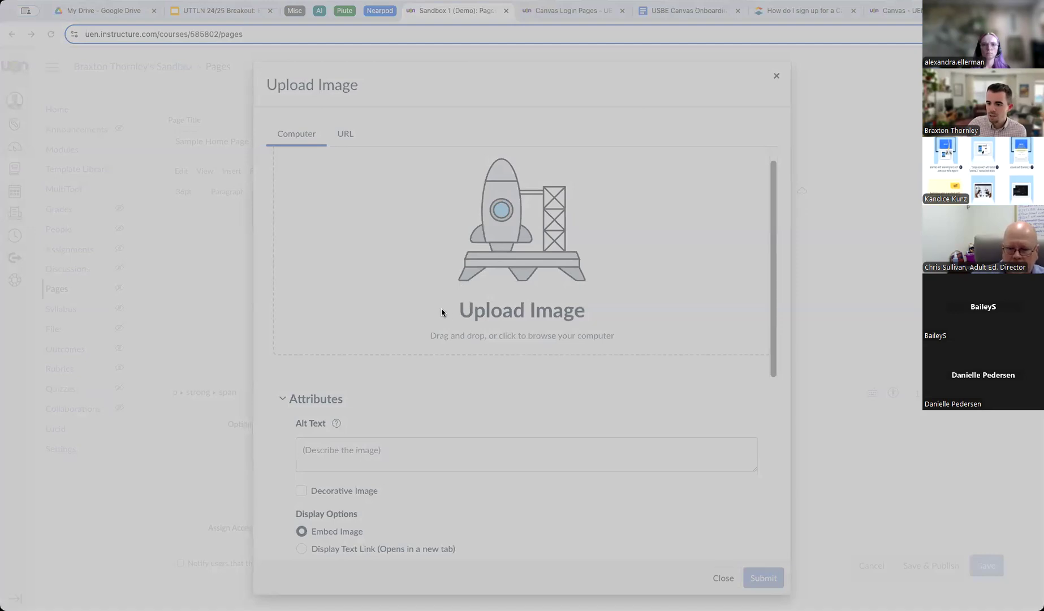
# Load Ruth Lake.jpg into the upload and move down to the Alt Text field.
pyautogui.click(713, 416)
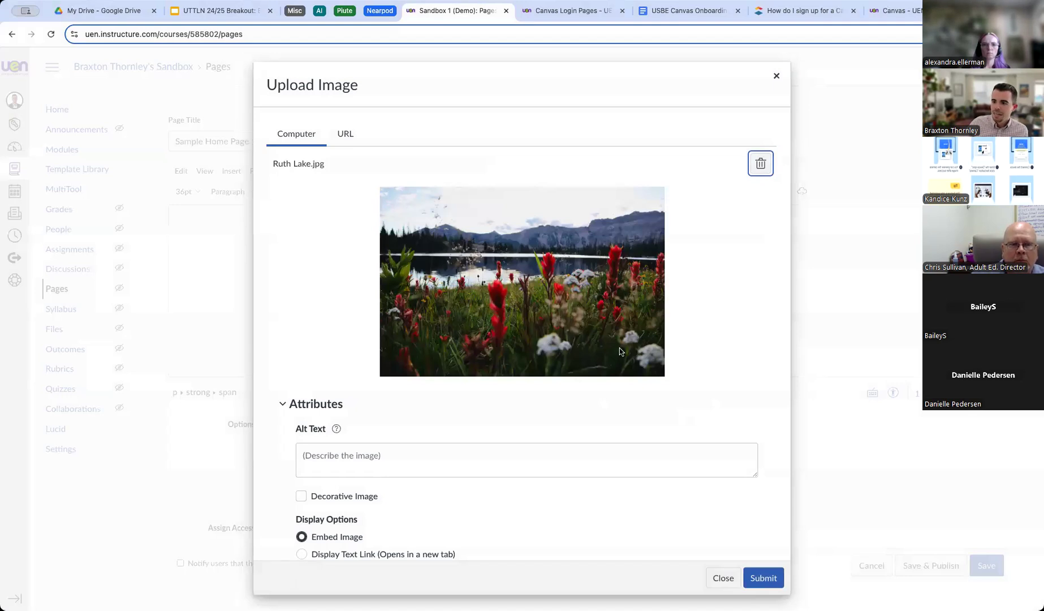
pyautogui.scroll(-1, 481, 406)
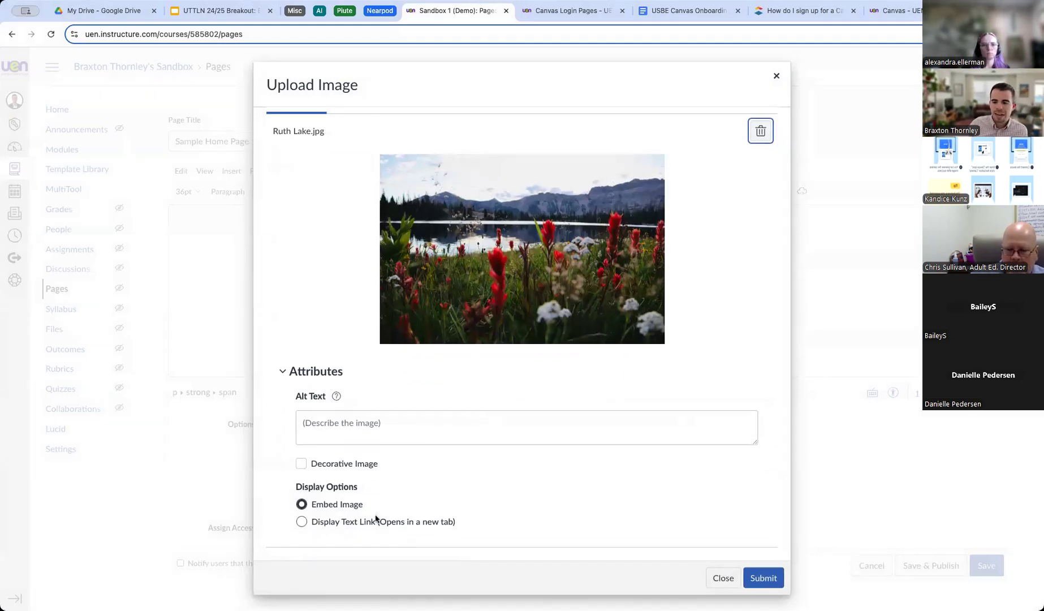
pyautogui.moveTo(295, 398); pyautogui.dragTo(324, 401)
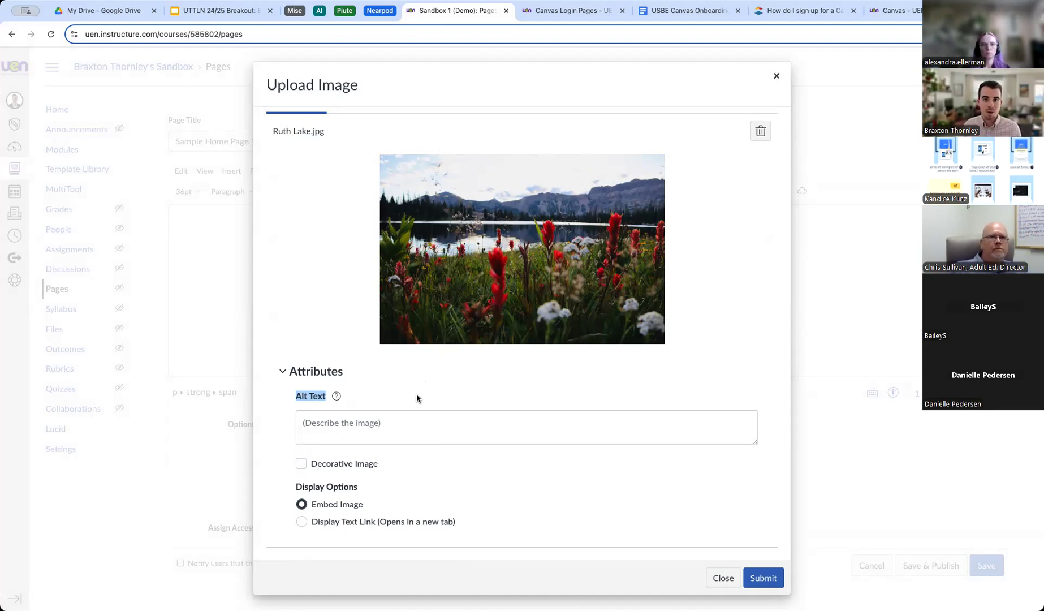
# Enter alt text 'Ruth Lake in the High Uintas', mark the photo decorative, and submit it.
pyautogui.click(351, 423)
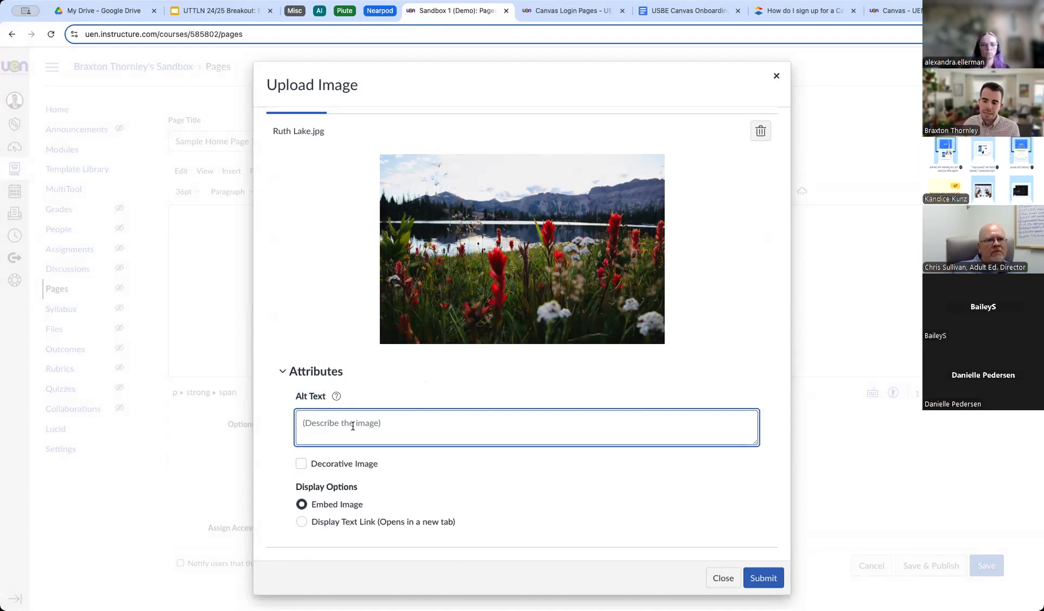
pyautogui.write('Ruth Lake in')
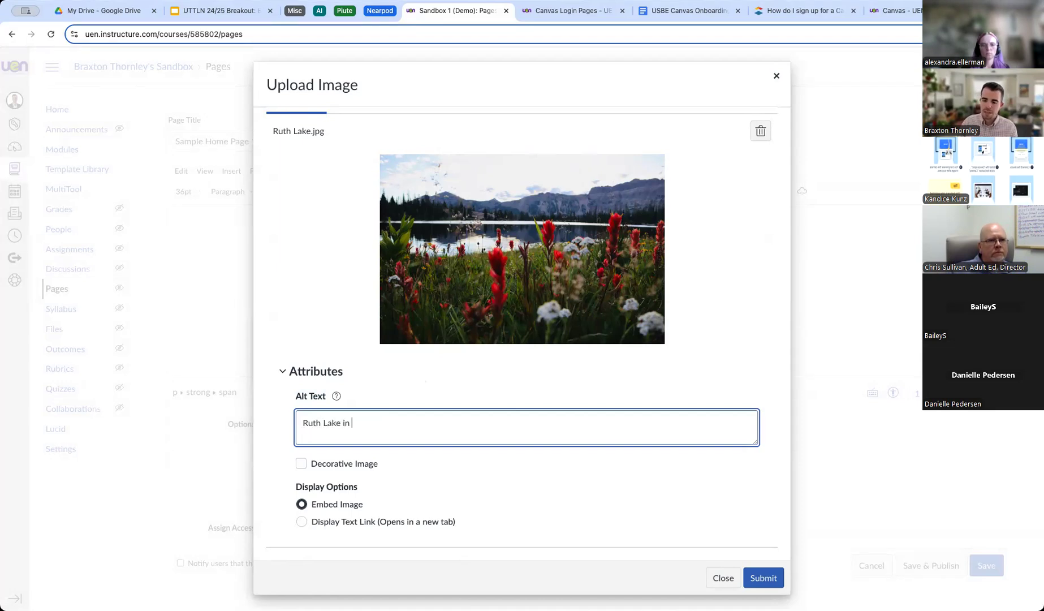
pyautogui.write(' the High Uintas')
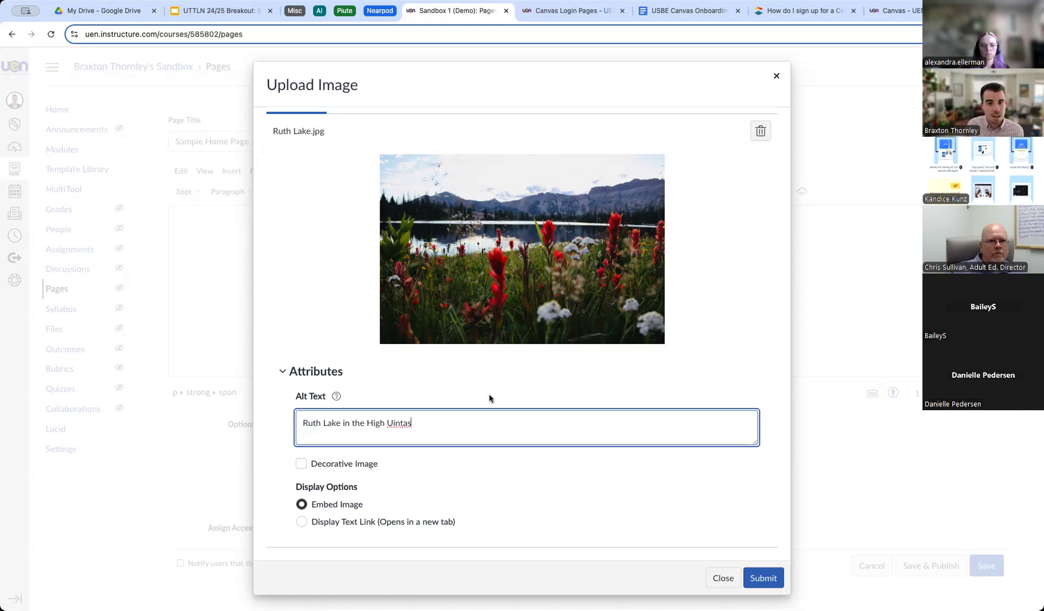
pyautogui.moveTo(418, 423); pyautogui.dragTo(293, 423)
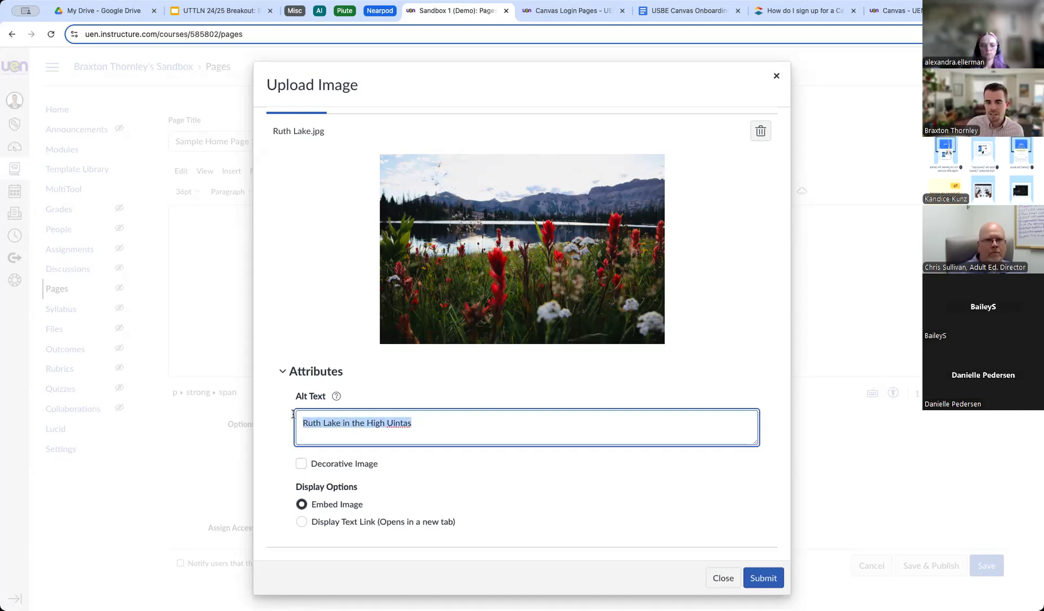
pyautogui.click(301, 464)
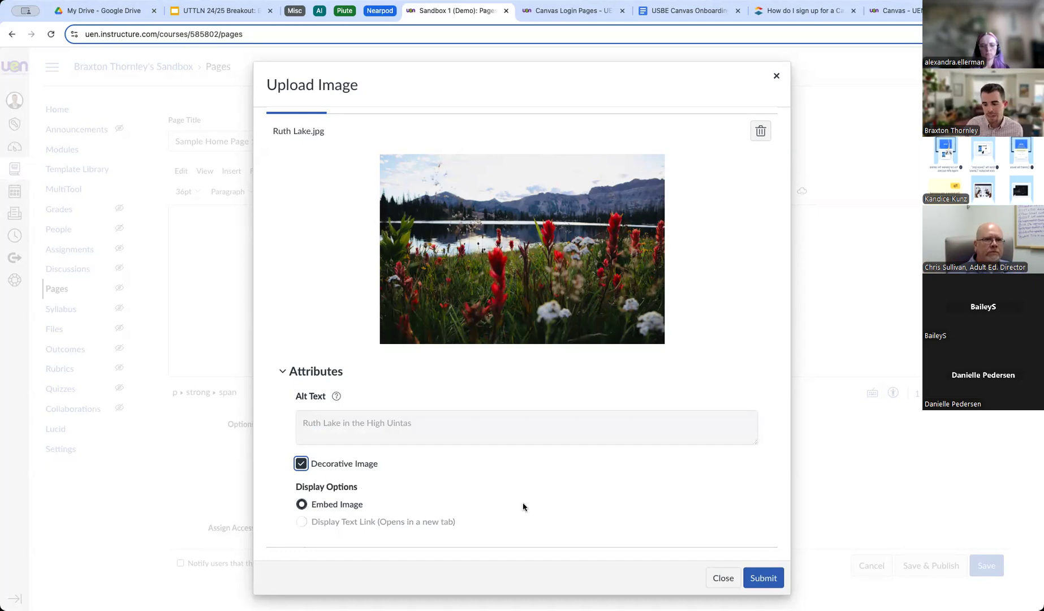
pyautogui.click(763, 578)
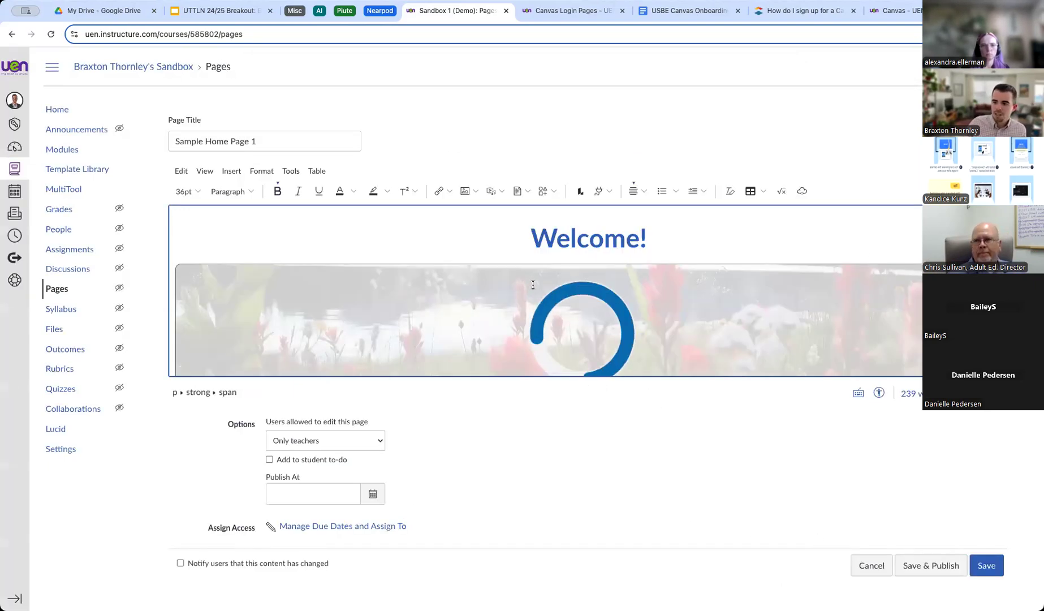
pyautogui.scroll(-1, 464, 283)
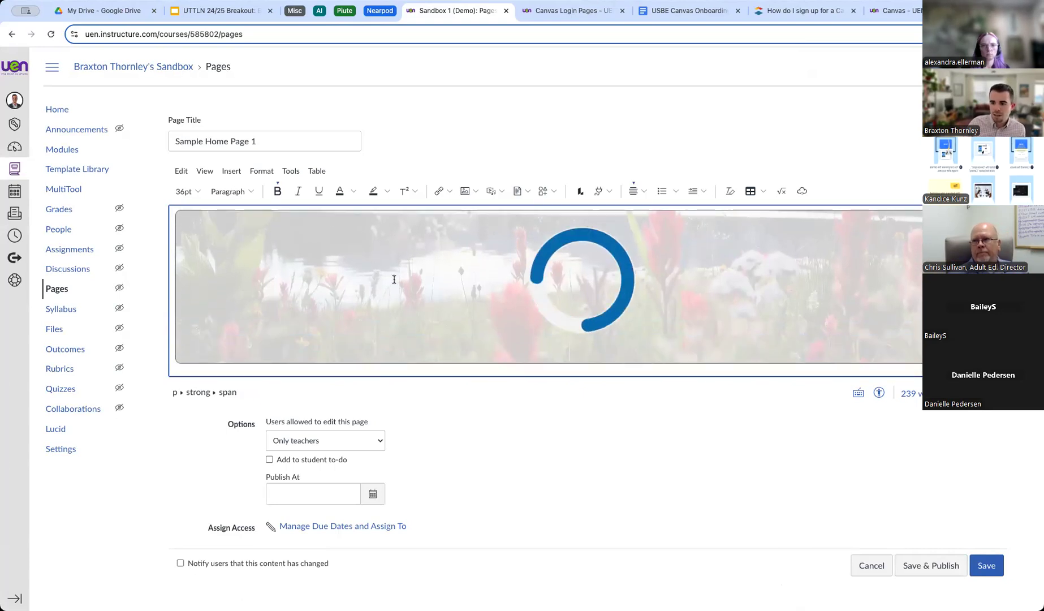
pyautogui.scroll(-1, 399, 280)
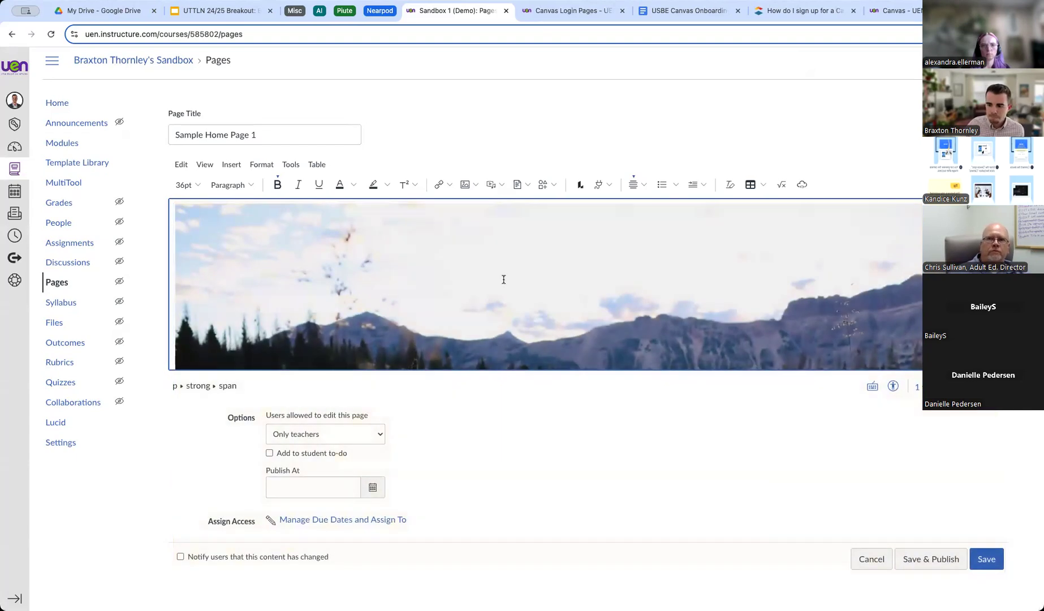
# Scroll to the Ruth Lake photo below the Welcome! heading and select it.
pyautogui.scroll(2, 438, 264)
pyautogui.scroll(-3, 439, 265)
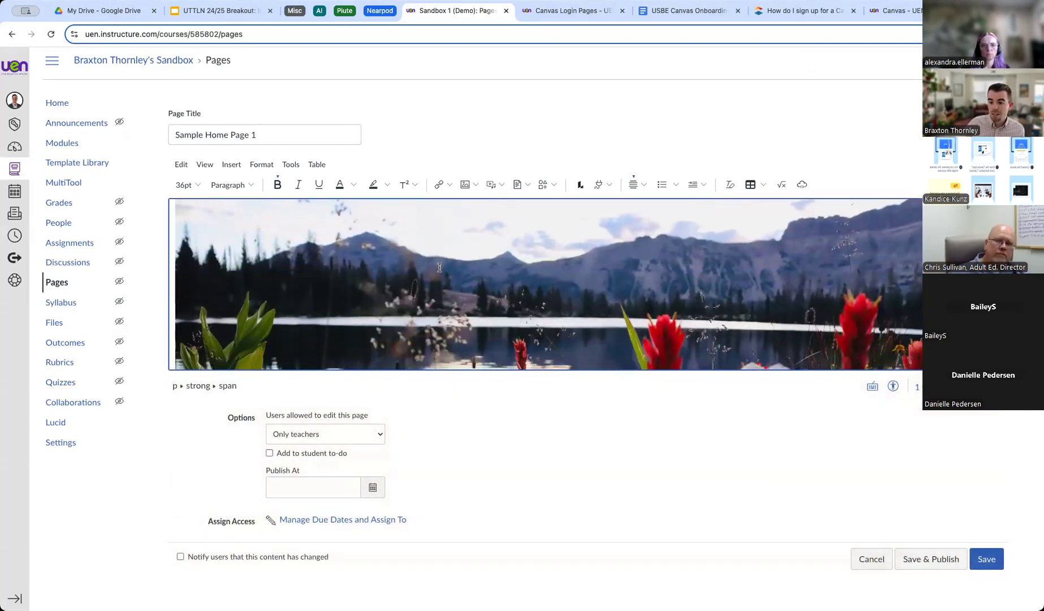
pyautogui.scroll(2, 439, 267)
pyautogui.scroll(-1, 439, 267)
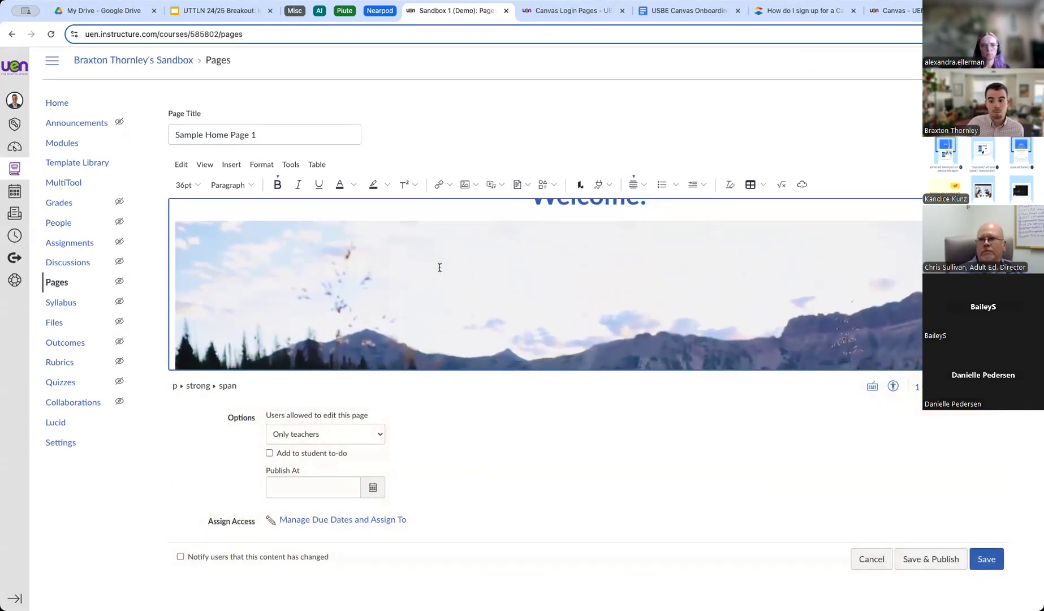
pyautogui.click(378, 268)
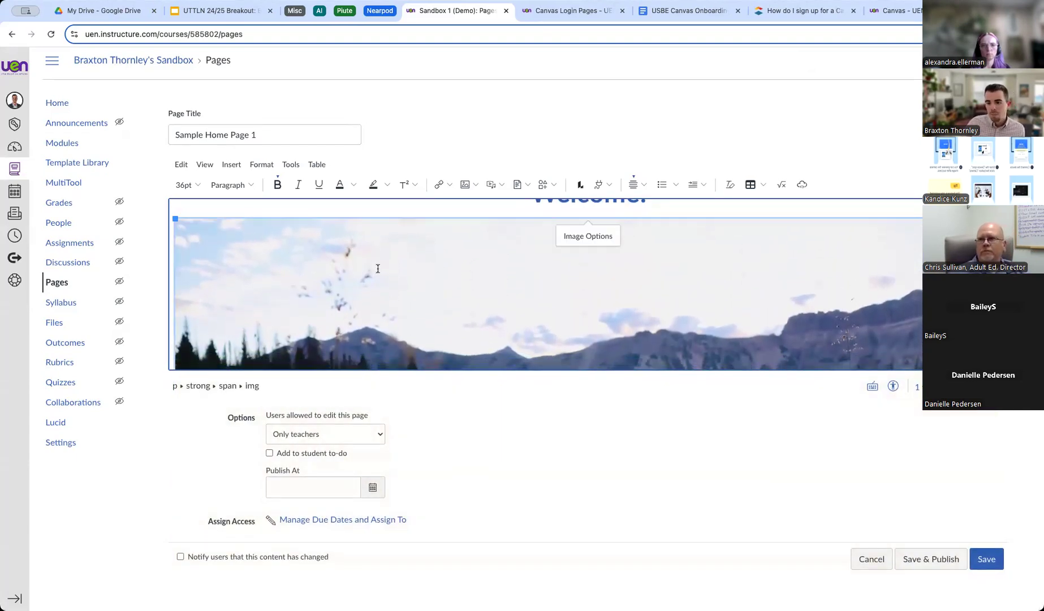
# In Image Options, set the Ruth Lake photo to a Custom size of 75 percent width.
pyautogui.click(592, 242)
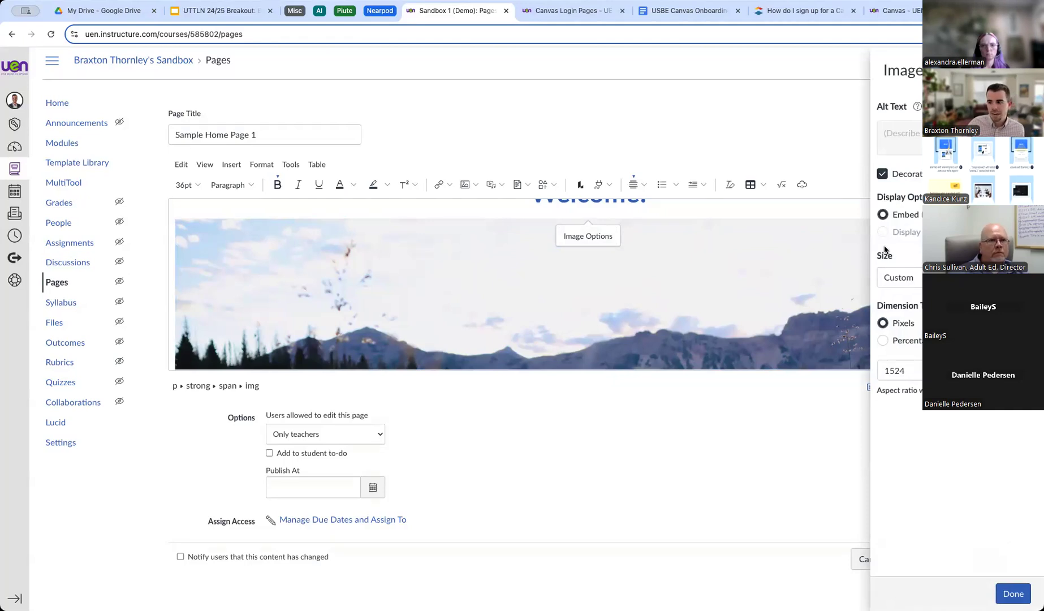
pyautogui.click(897, 277)
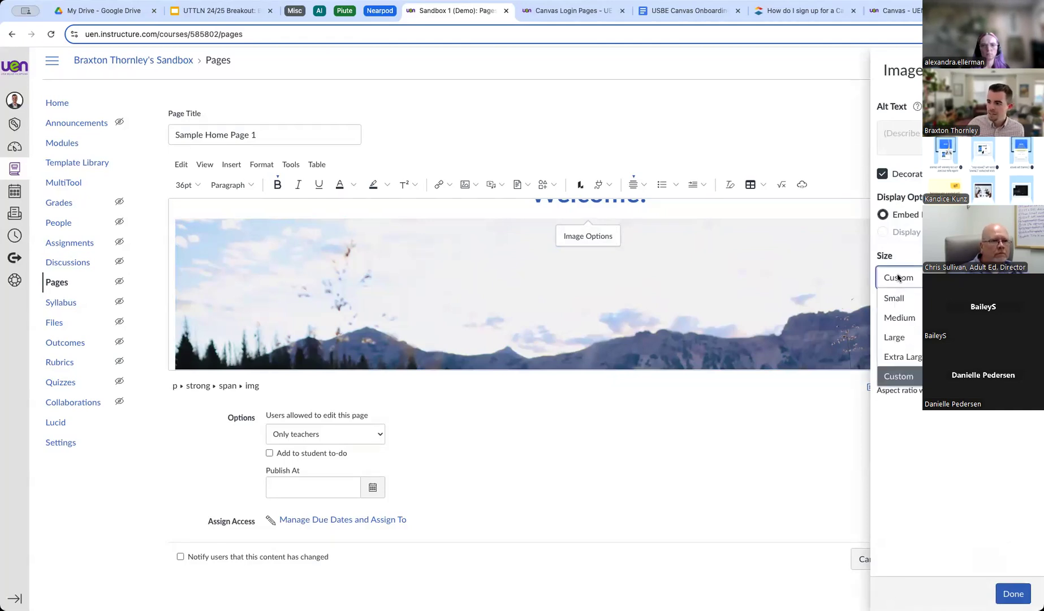
pyautogui.click(898, 298)
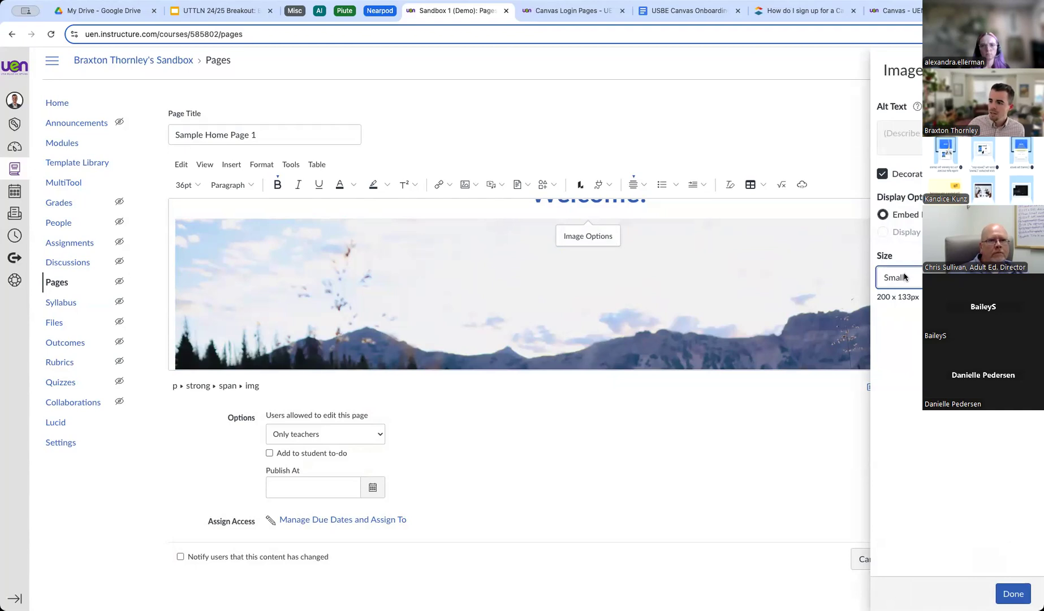
pyautogui.click(906, 277)
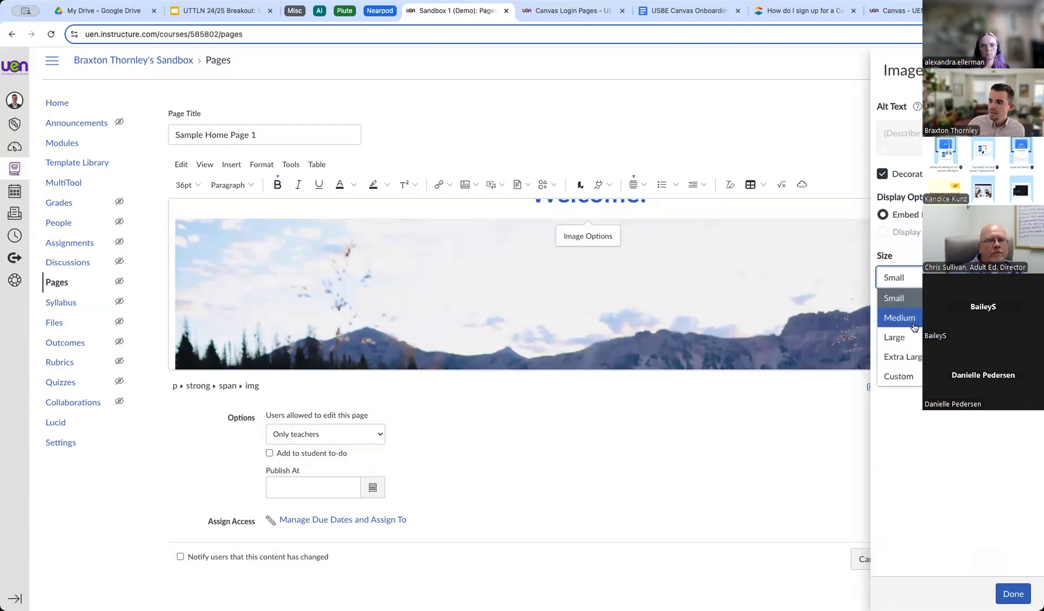
pyautogui.click(904, 376)
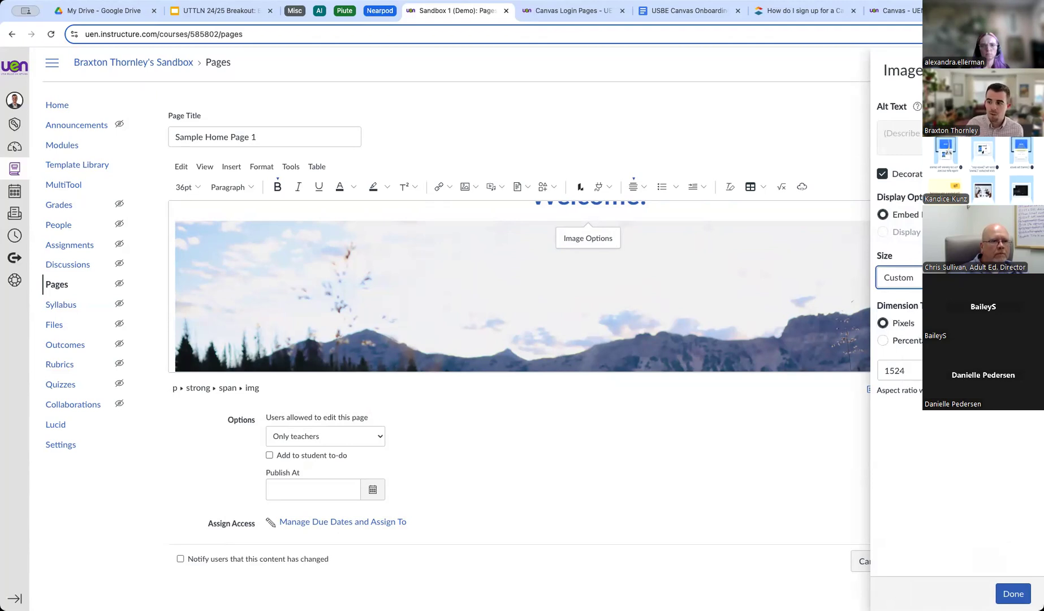
pyautogui.click(881, 342)
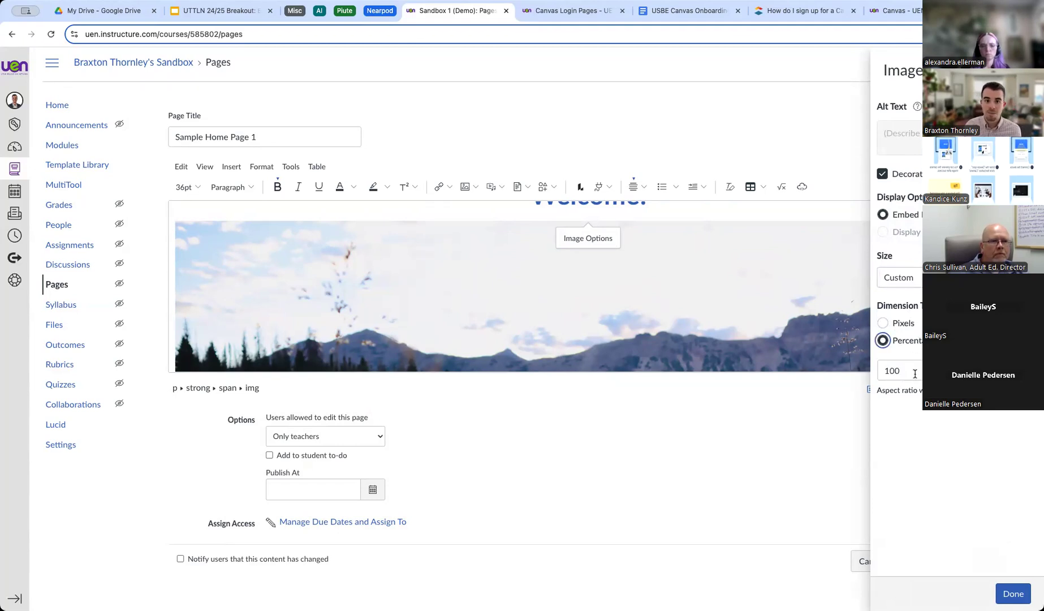
pyautogui.moveTo(914, 373); pyautogui.dragTo(878, 373)
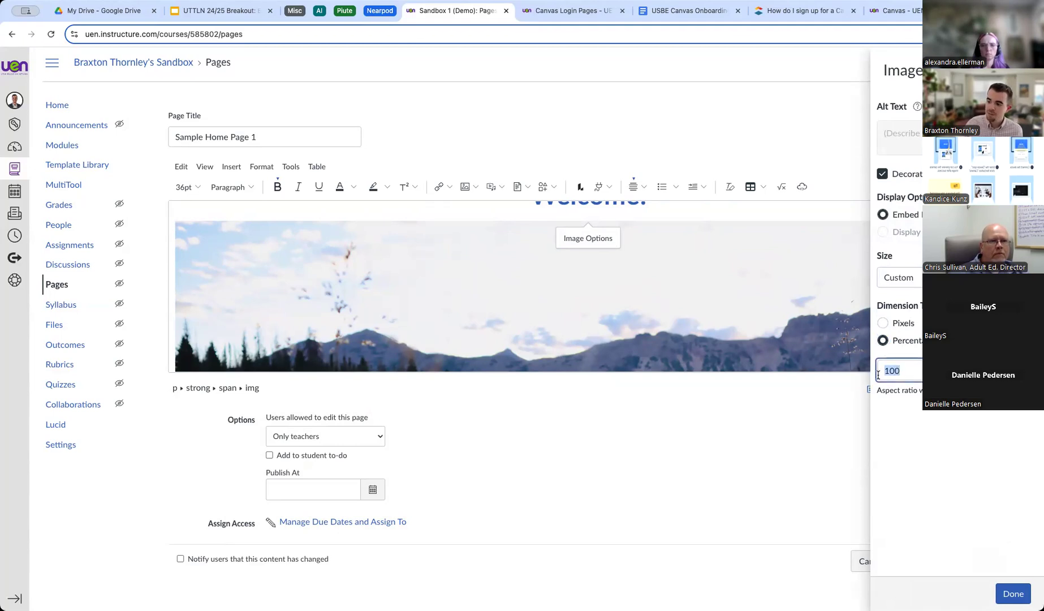
pyautogui.write('75')
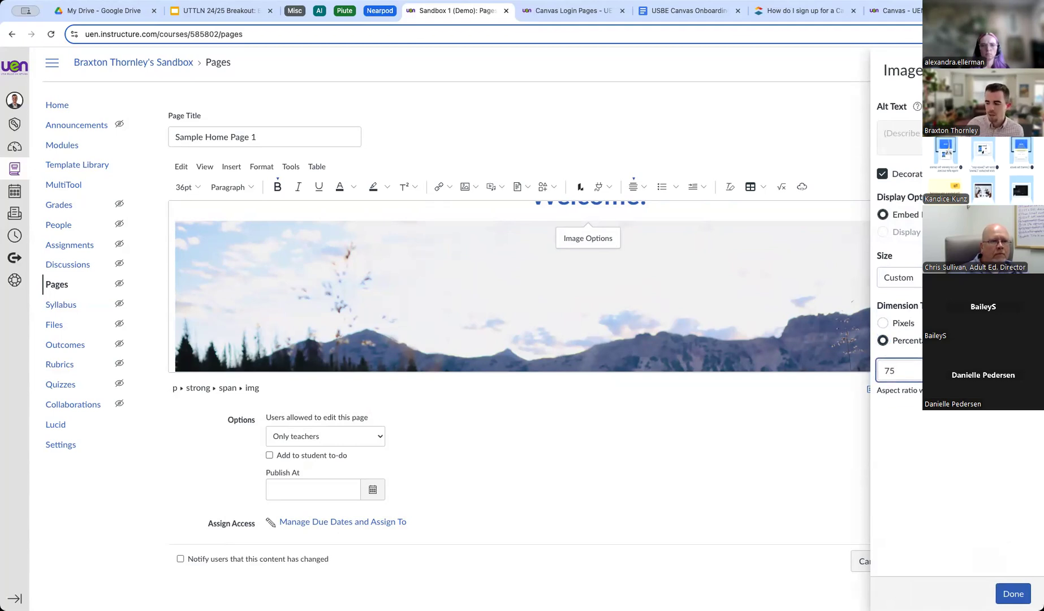
pyautogui.click(1013, 593)
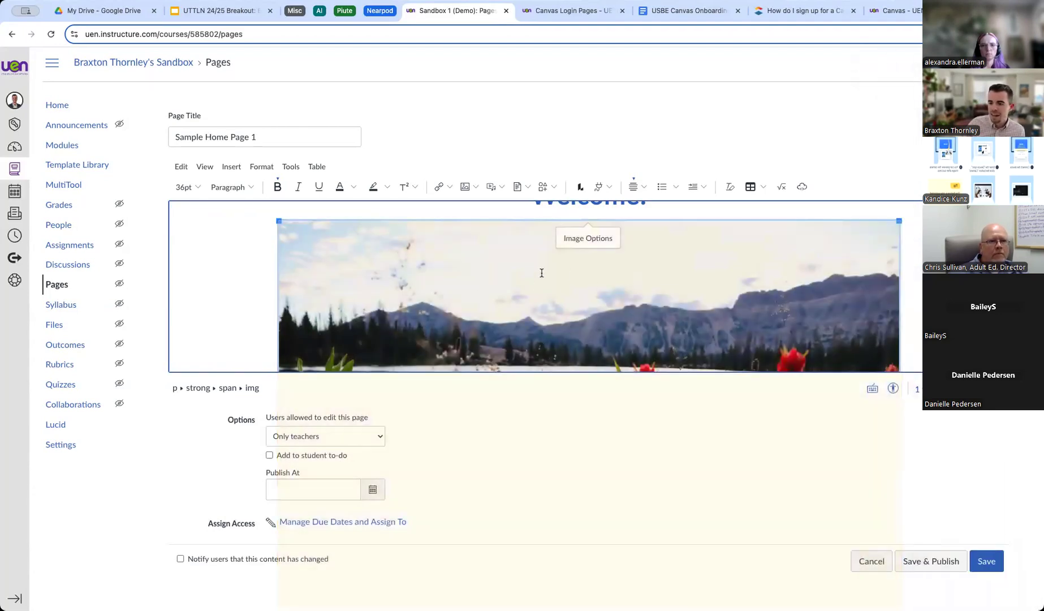
pyautogui.scroll(2, 707, 269)
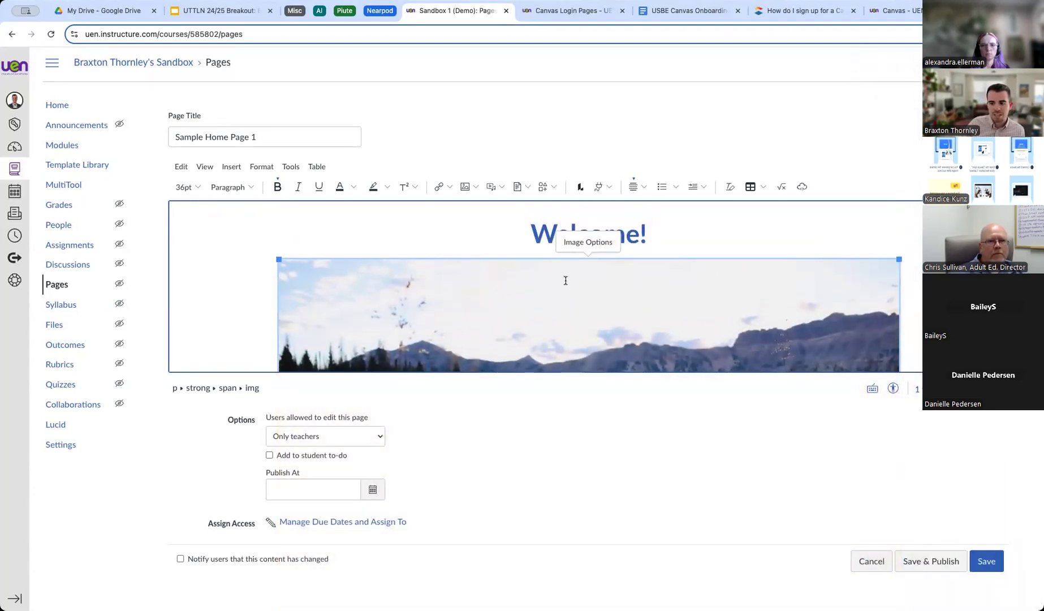
# Deselect the photo and show the Upload/Record Media, Course Media and User Media choices.
pyautogui.click(883, 243)
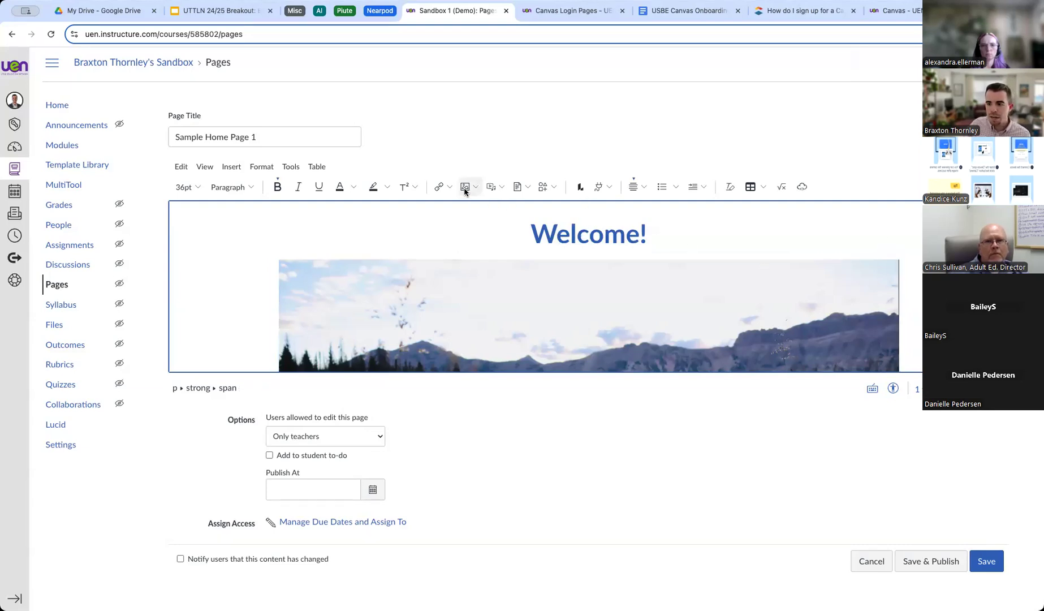
pyautogui.click(500, 189)
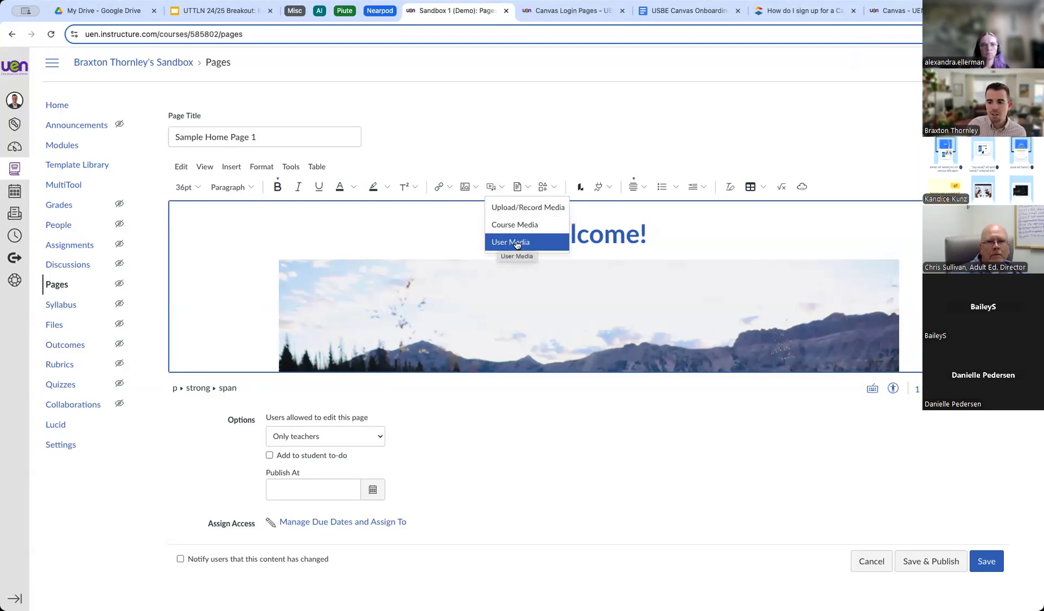
# In Upload/Record Media's Record tab, set the webcam to No Video, then close the dialog.
pyautogui.click(536, 209)
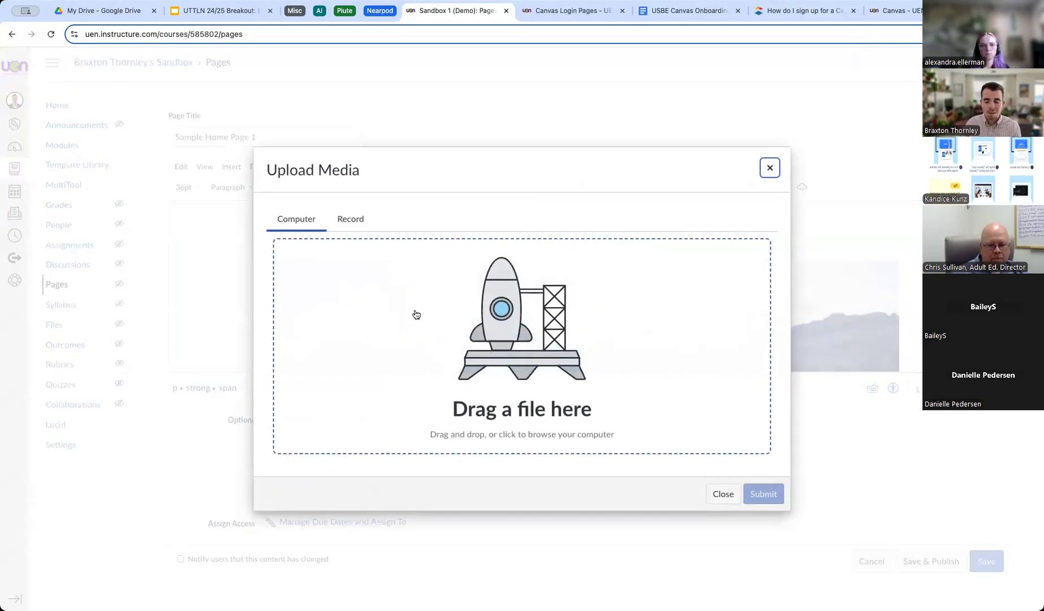
pyautogui.click(351, 222)
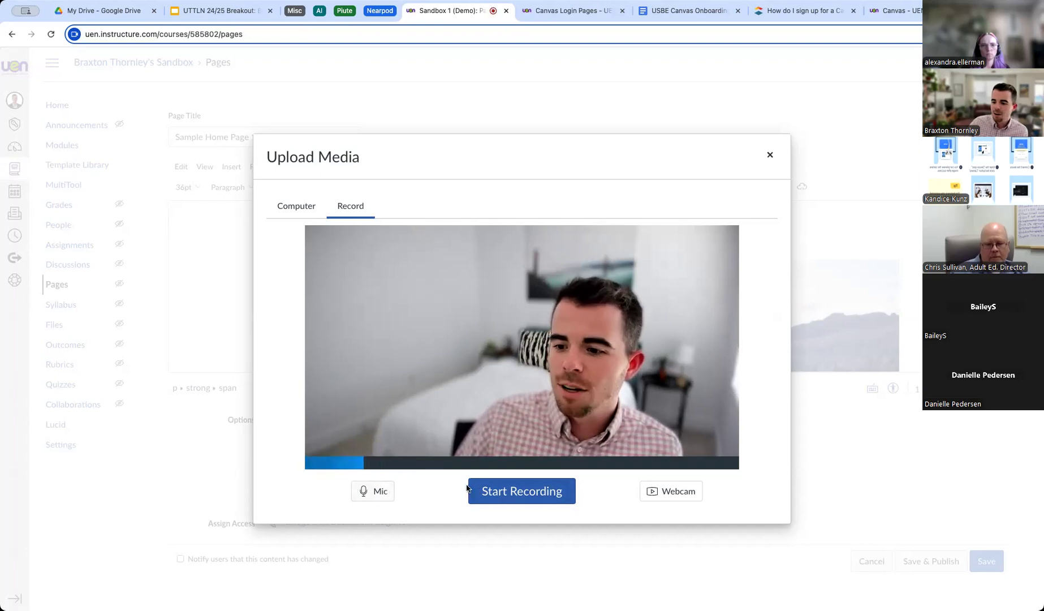
pyautogui.click(671, 490)
pyautogui.click(645, 534)
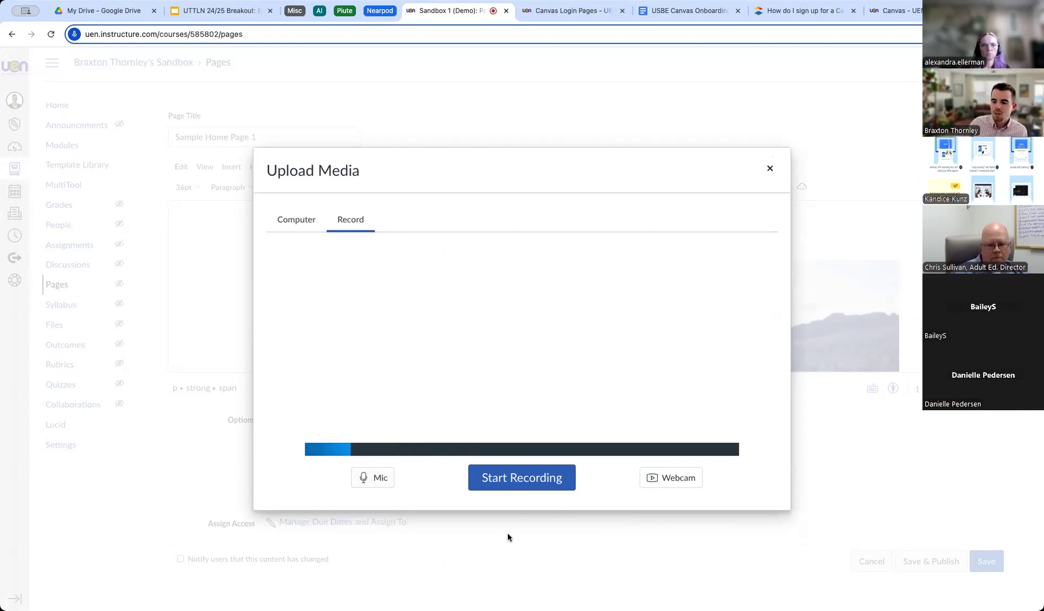
pyautogui.click(769, 167)
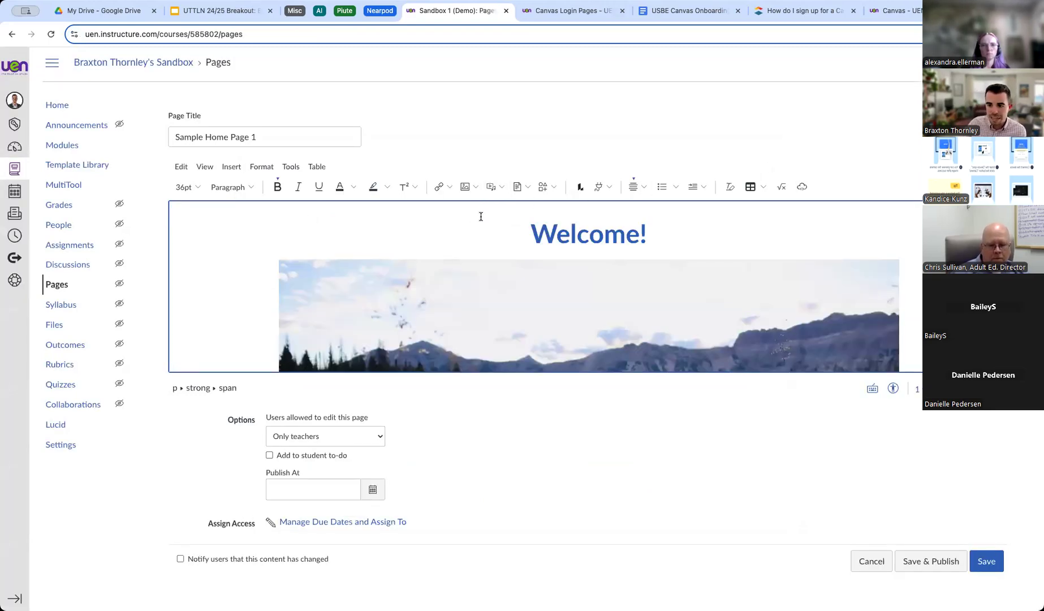
# Preview the Documents and Icon Maker menus in the editor toolbar.
pyautogui.click(525, 188)
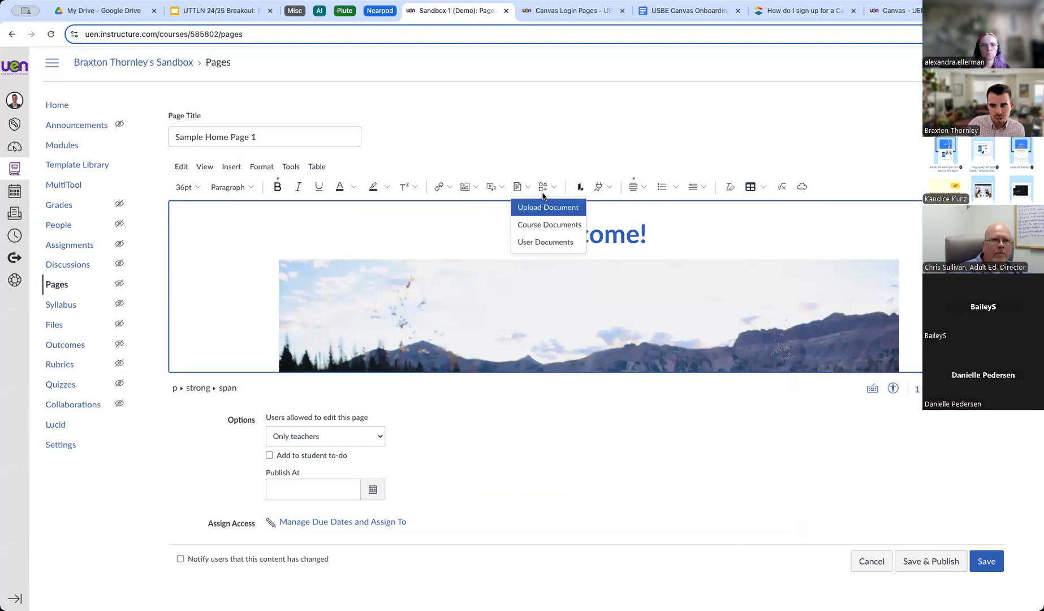
pyautogui.click(549, 186)
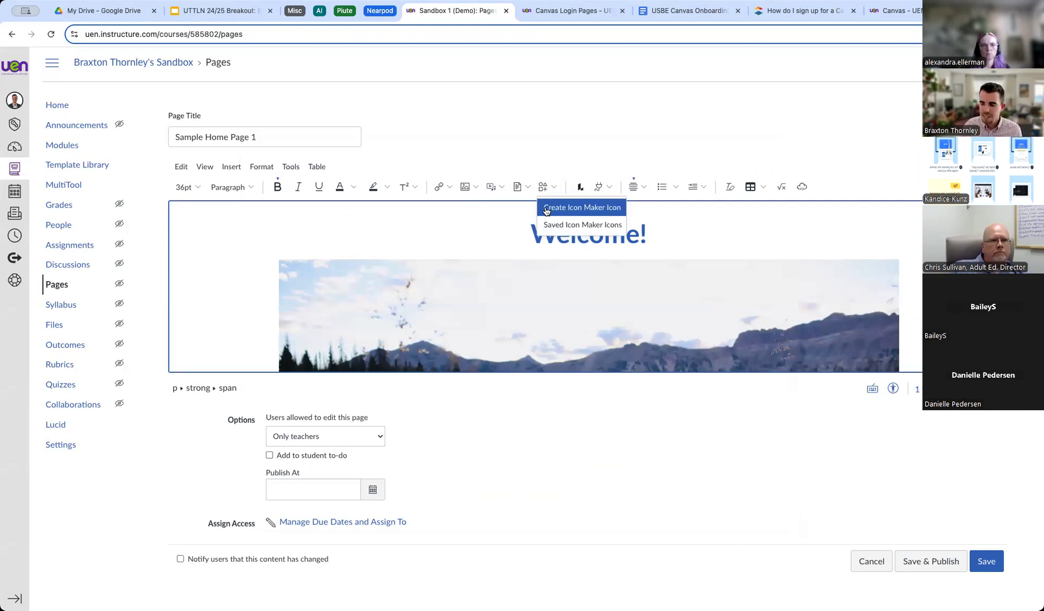
pyautogui.click(585, 152)
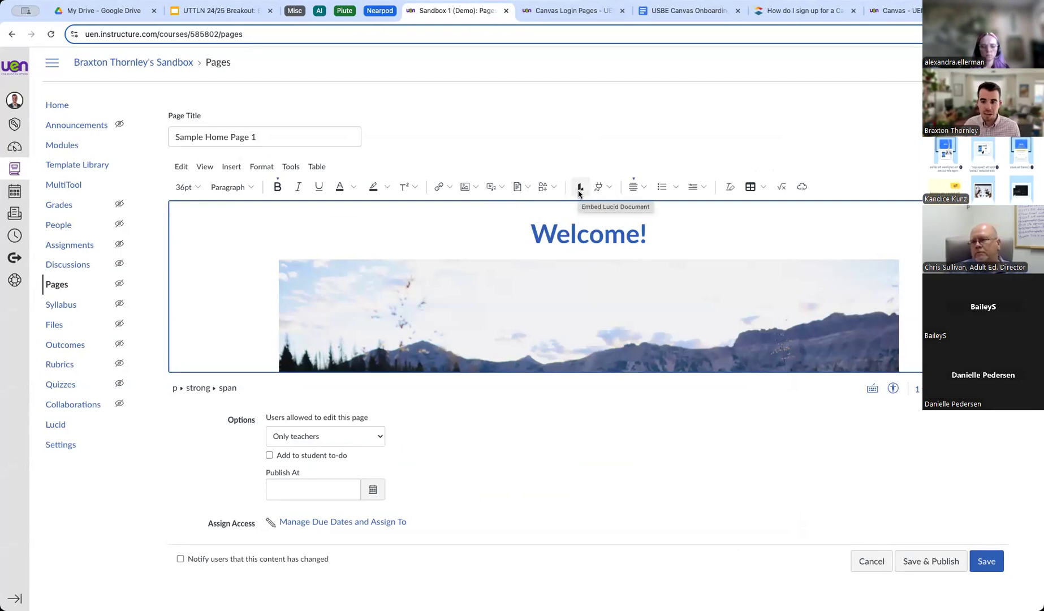
# Show the Apps menu listing Embed Kaltura Media, Google Drive (LTI 1.3) and Upload / Embed Image.
pyautogui.click(602, 186)
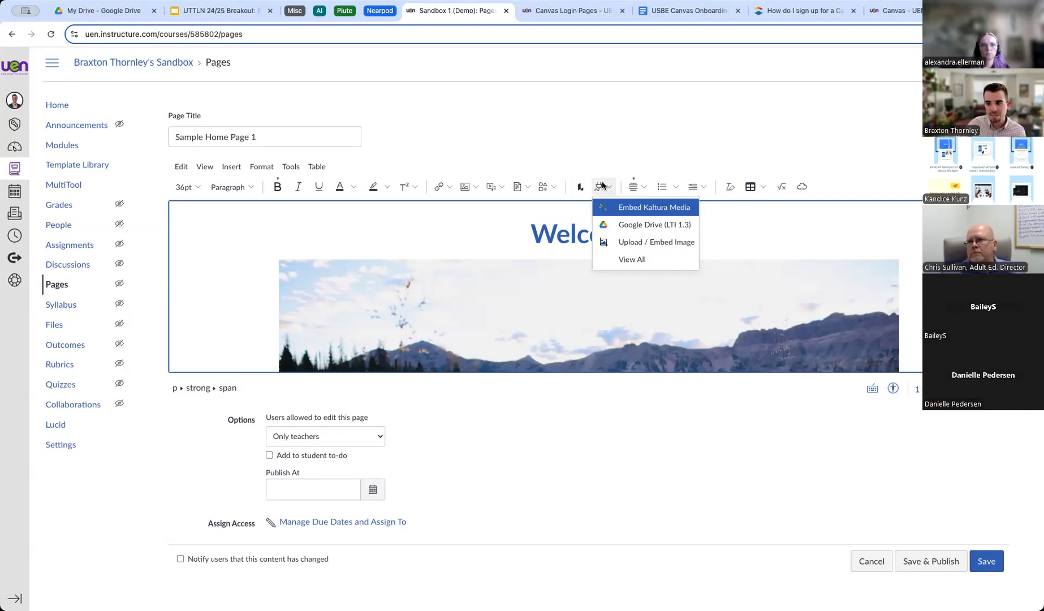
pyautogui.click(599, 189)
pyautogui.click(600, 188)
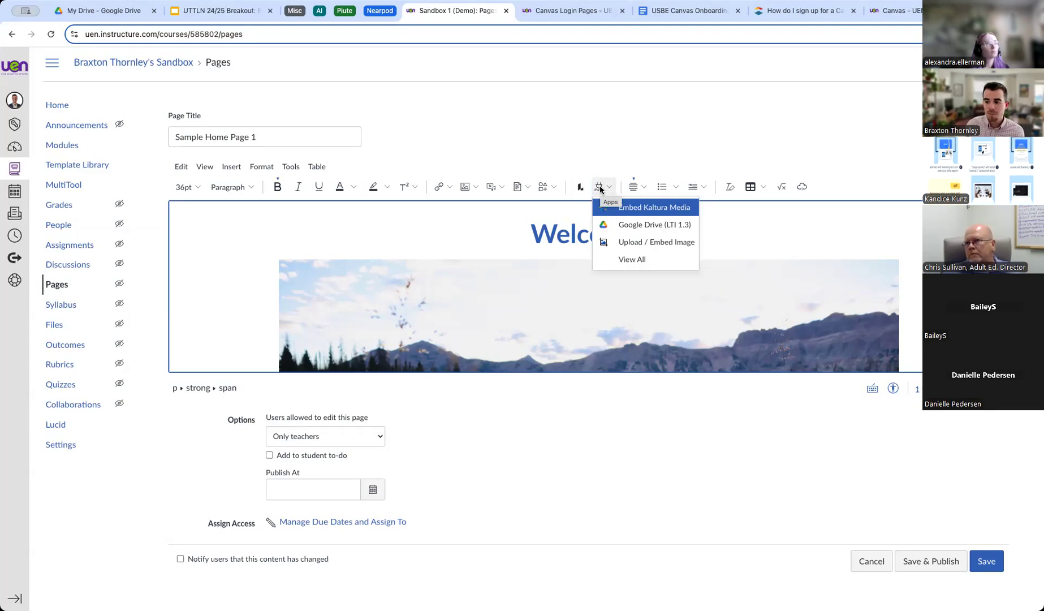
# Browse the full All Apps catalogue through View All, then close it.
pyautogui.click(632, 259)
pyautogui.scroll(-9, 536, 298)
pyautogui.scroll(10, 536, 298)
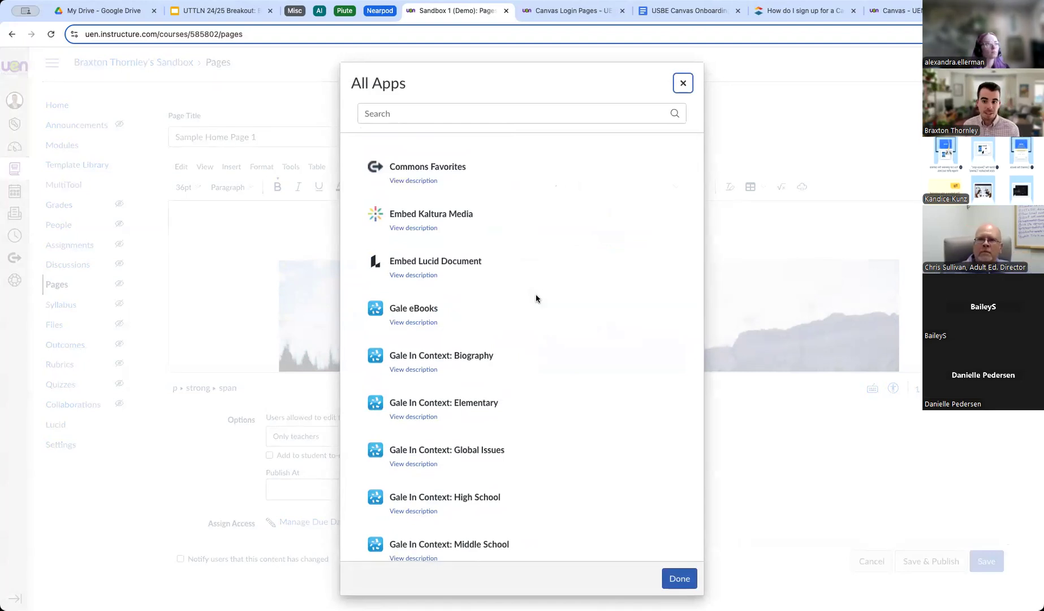
pyautogui.scroll(-6, 537, 298)
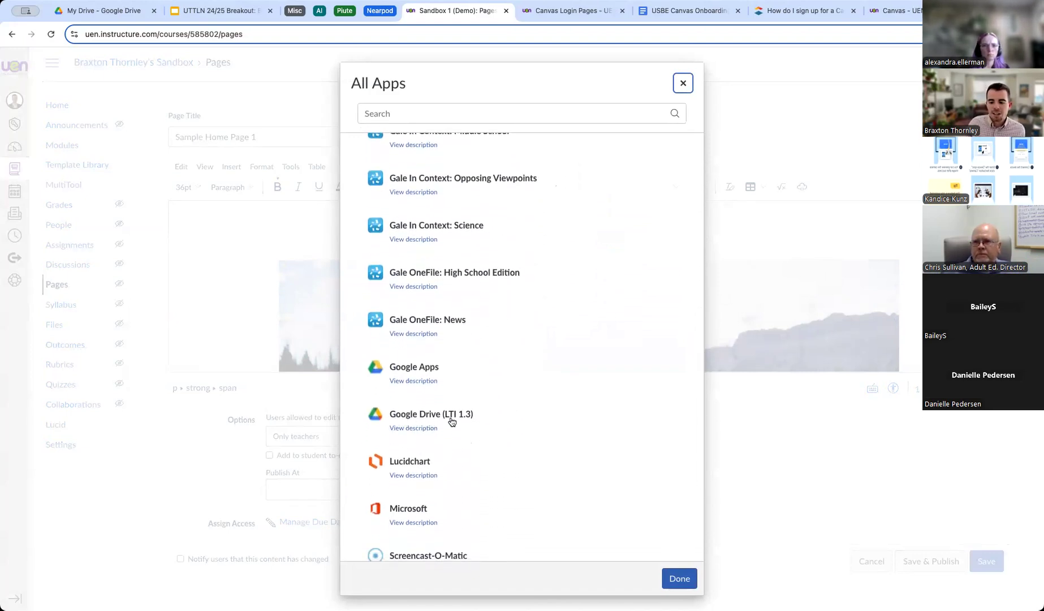
pyautogui.scroll(-2, 450, 419)
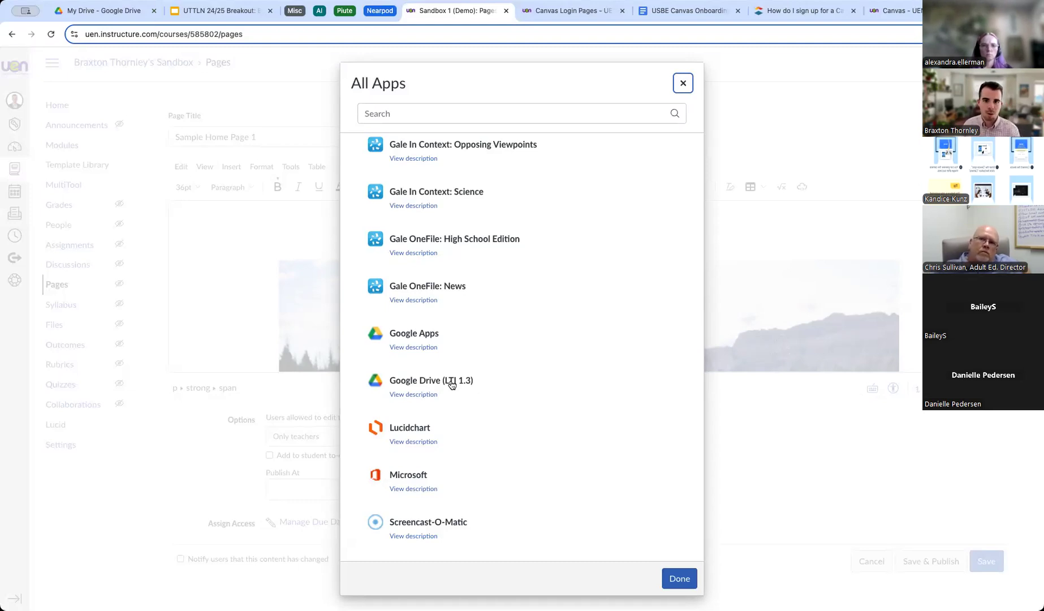
pyautogui.click(684, 84)
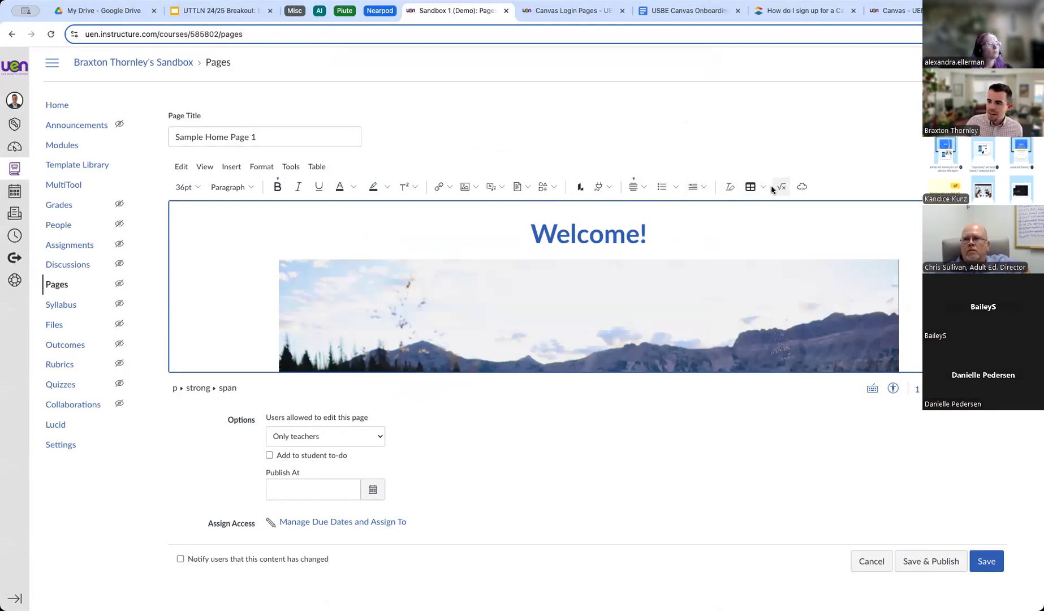
# Bring up the Embed dialog with its empty Embed Code field.
pyautogui.click(803, 189)
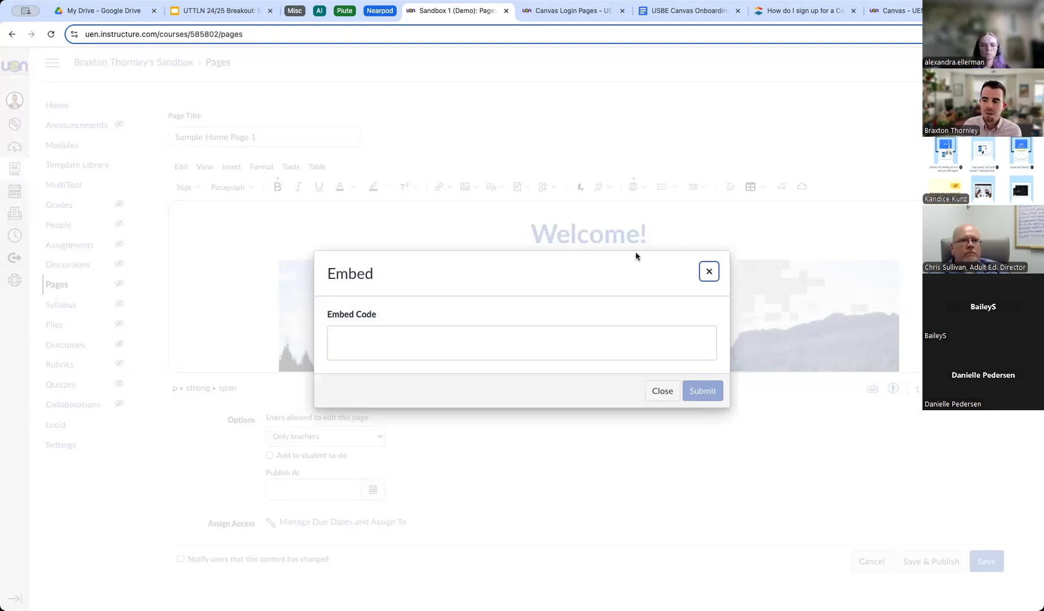
# Dismiss the Embed dialog without inserting any code and look over the page.
pyautogui.click(709, 271)
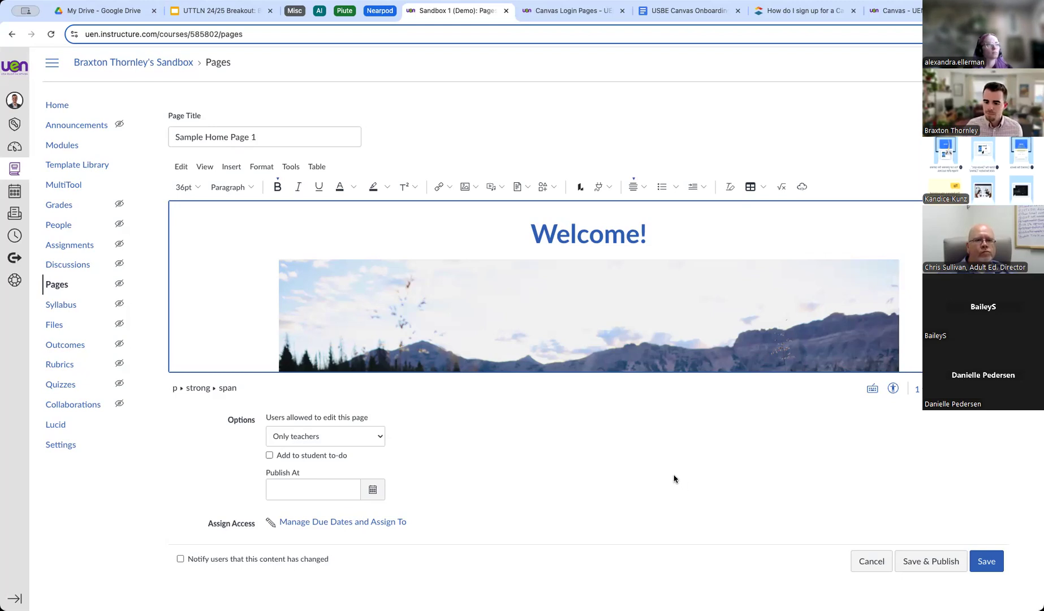
pyautogui.scroll(-1, 674, 479)
pyautogui.scroll(1, 673, 478)
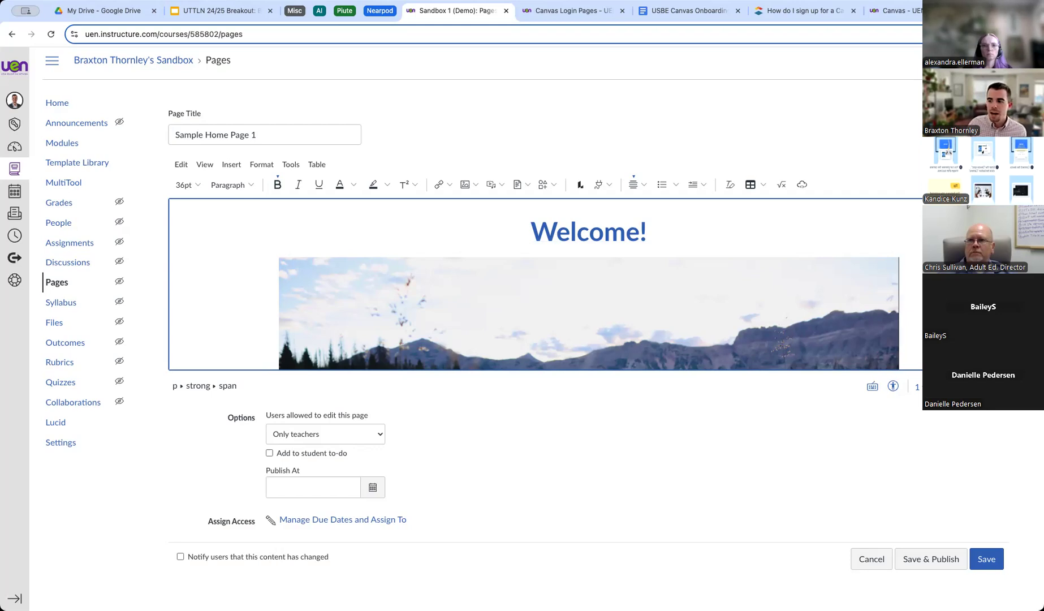
# Narrow the browser so the toolbar wraps, checking the More tools and Apps menu.
pyautogui.moveTo(1043, 258); pyautogui.dragTo(839, 258)
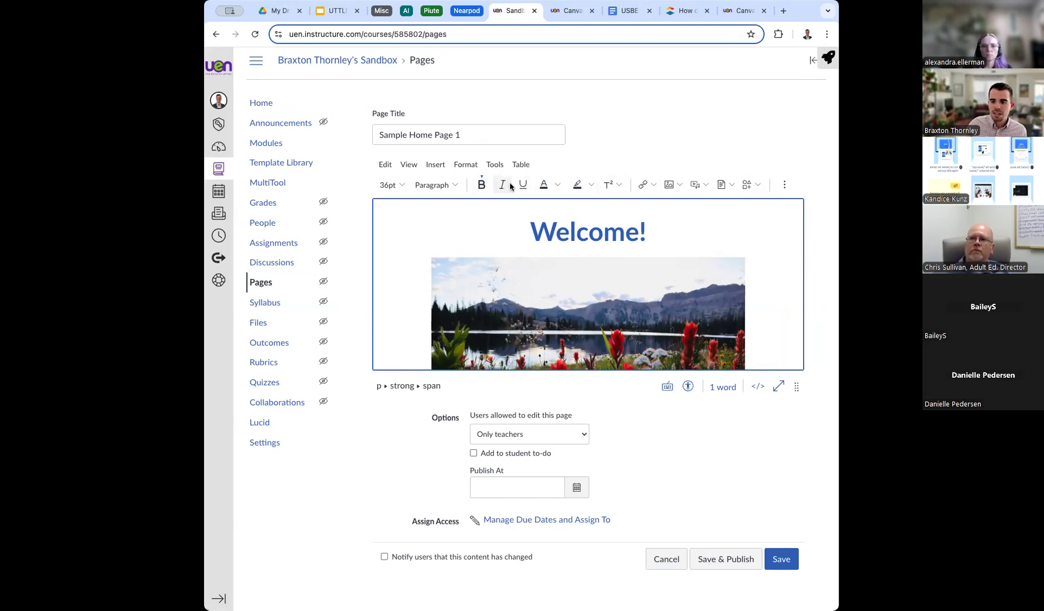
pyautogui.click(785, 185)
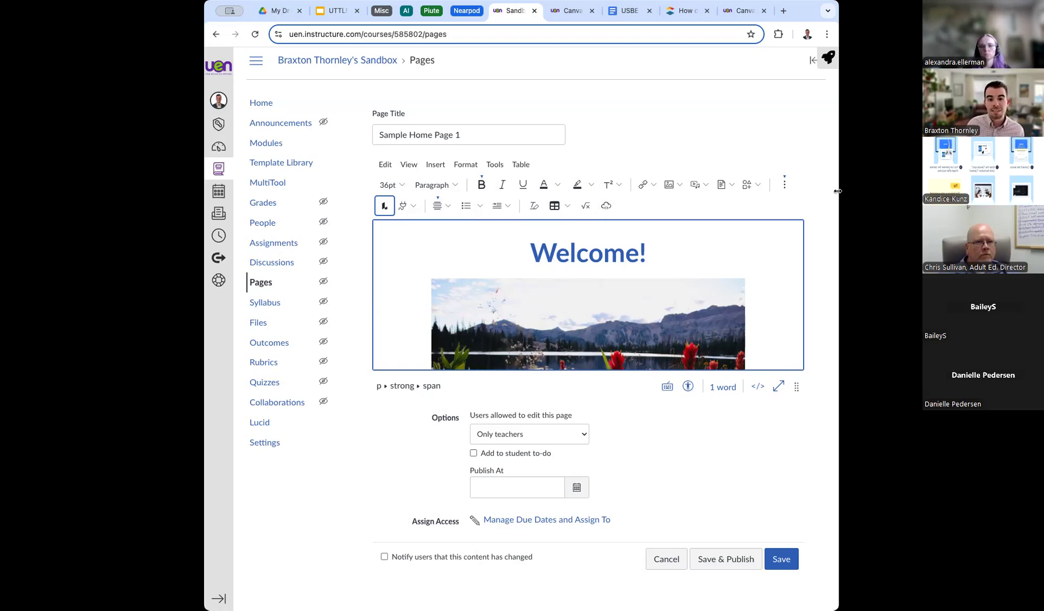
pyautogui.moveTo(837, 191); pyautogui.dragTo(832, 193)
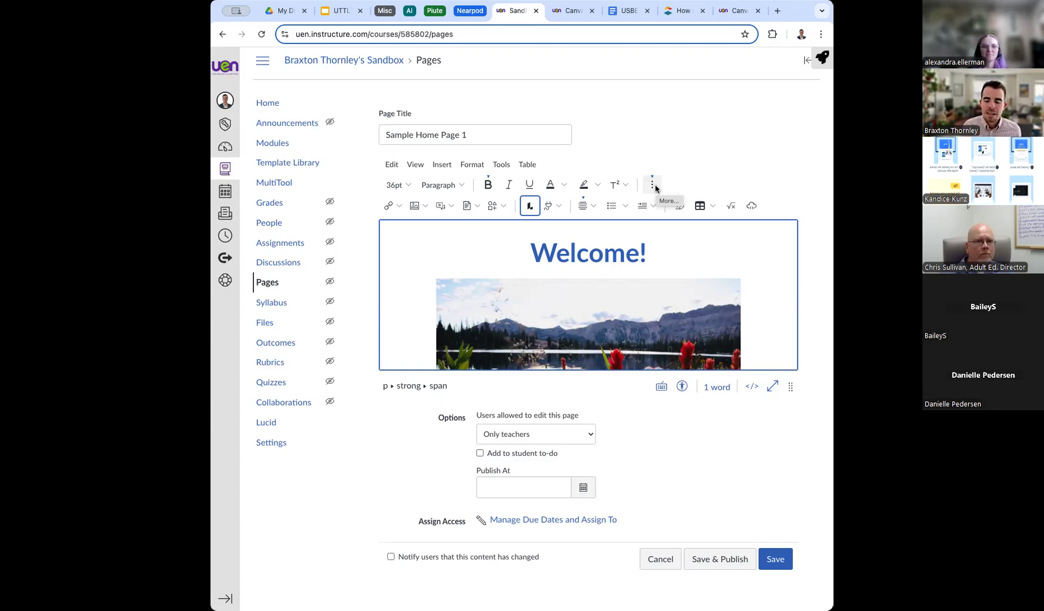
pyautogui.click(550, 208)
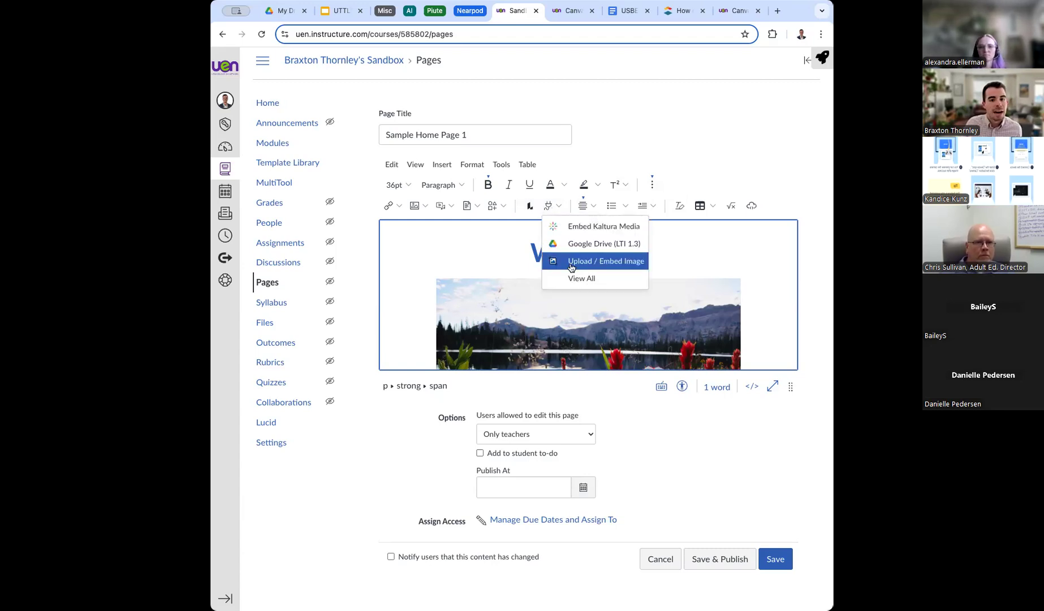
pyautogui.click(640, 138)
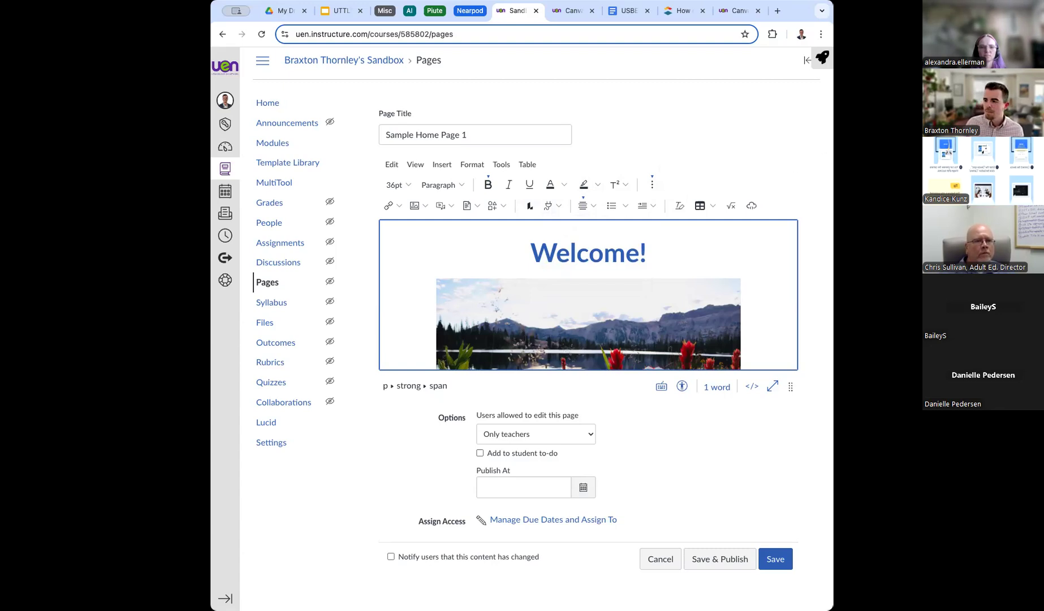
# Maximize the browser back to full width with Ctrl+Alt+Enter.
pyautogui.hotkey('ctrl', 'alt', 'Return')
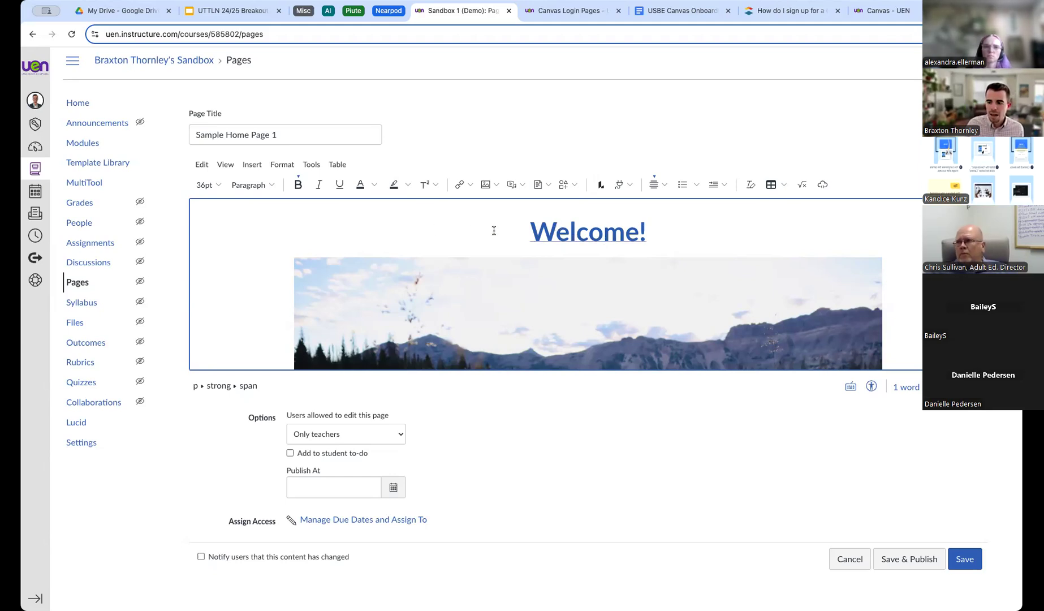
# Remove the existing link from the Welcome! heading.
pyautogui.moveTo(487, 227); pyautogui.dragTo(699, 231)
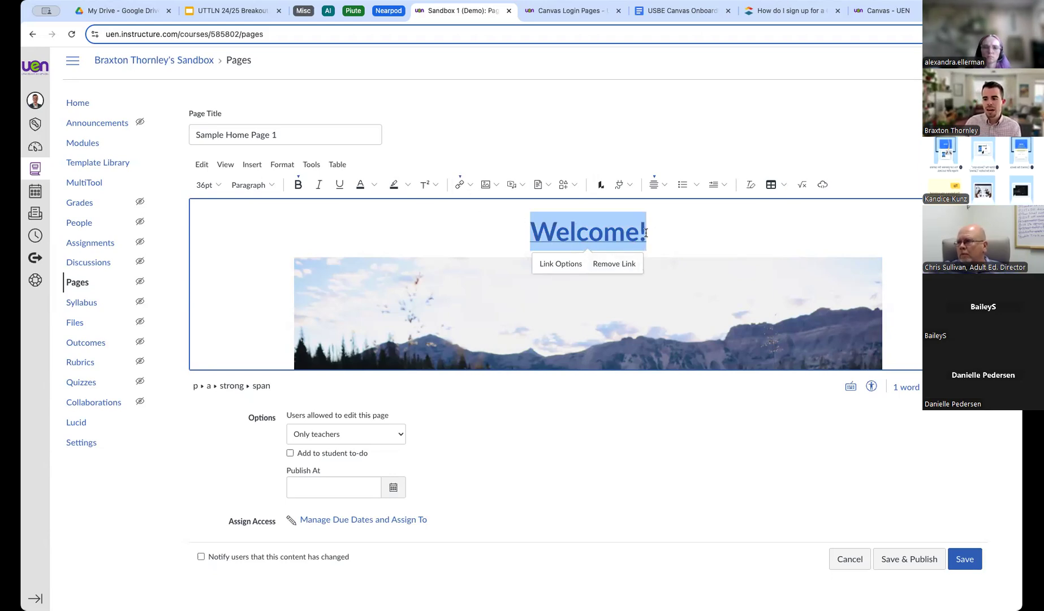
pyautogui.click(469, 184)
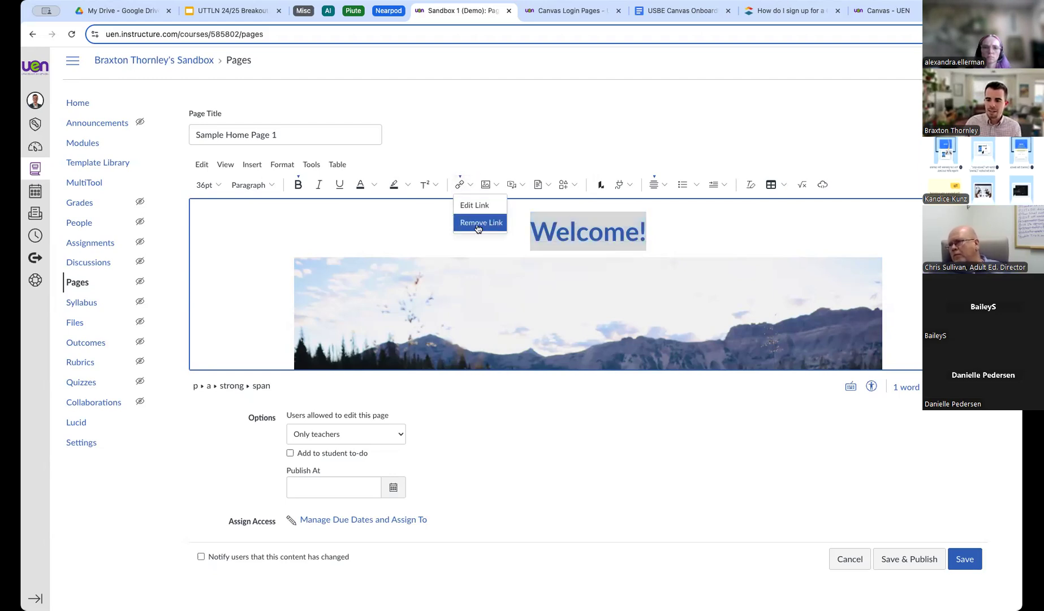
pyautogui.click(478, 204)
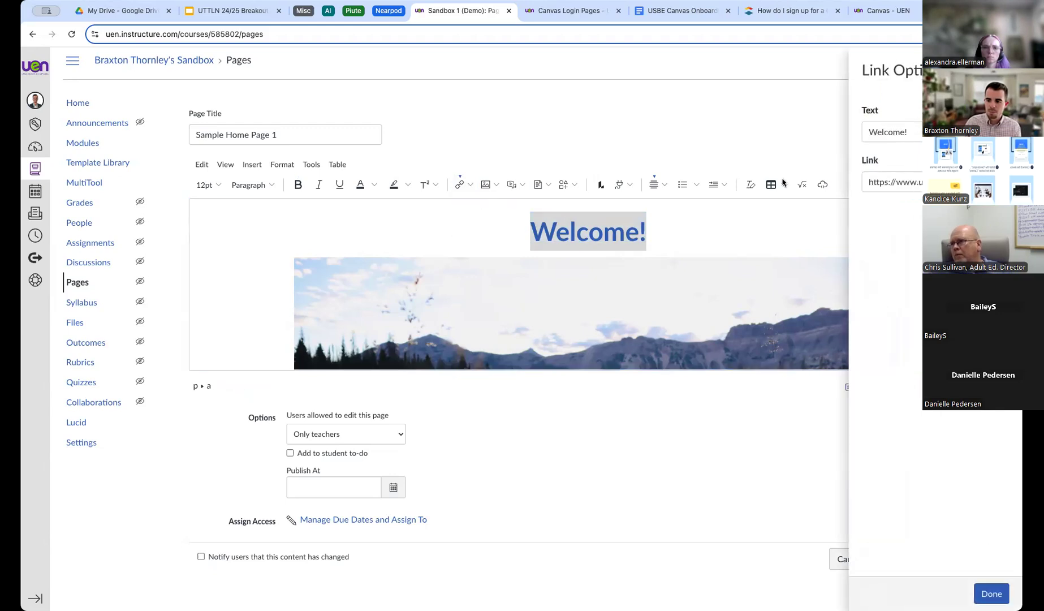
pyautogui.click(1006, 70)
pyautogui.click(472, 186)
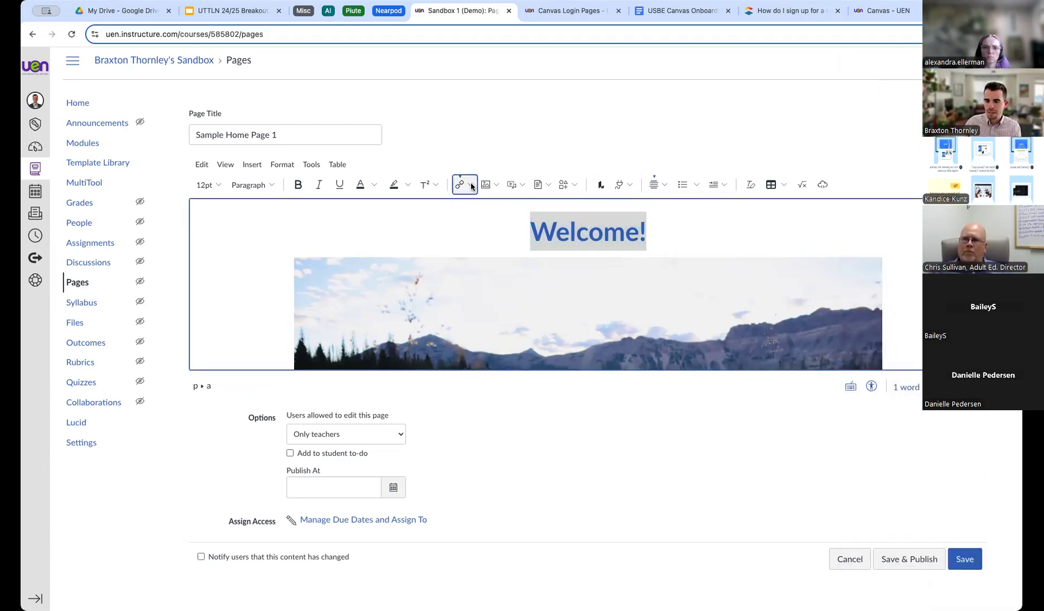
pyautogui.click(478, 222)
# Reselect Welcome! and start a new External Link from the Link menu.
pyautogui.click(543, 228)
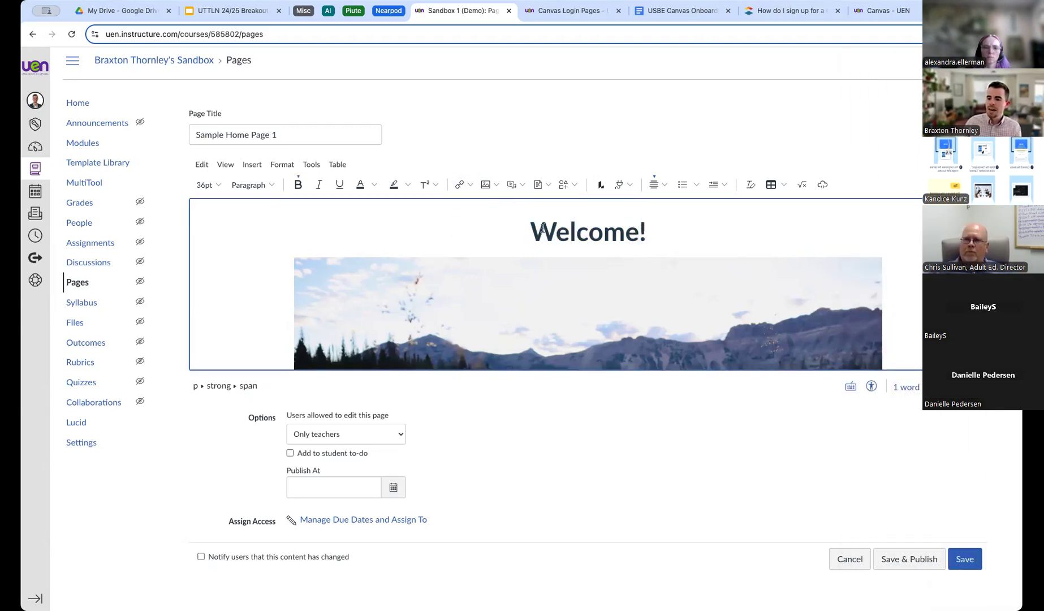
pyautogui.moveTo(543, 229); pyautogui.dragTo(656, 227)
pyautogui.click(470, 185)
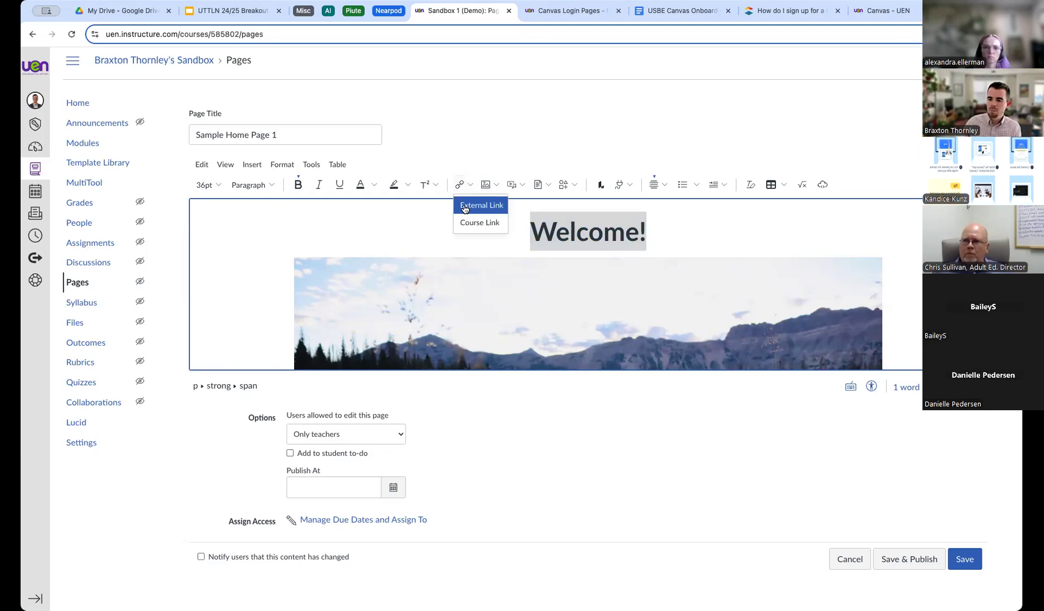
pyautogui.click(465, 206)
pyautogui.click(372, 352)
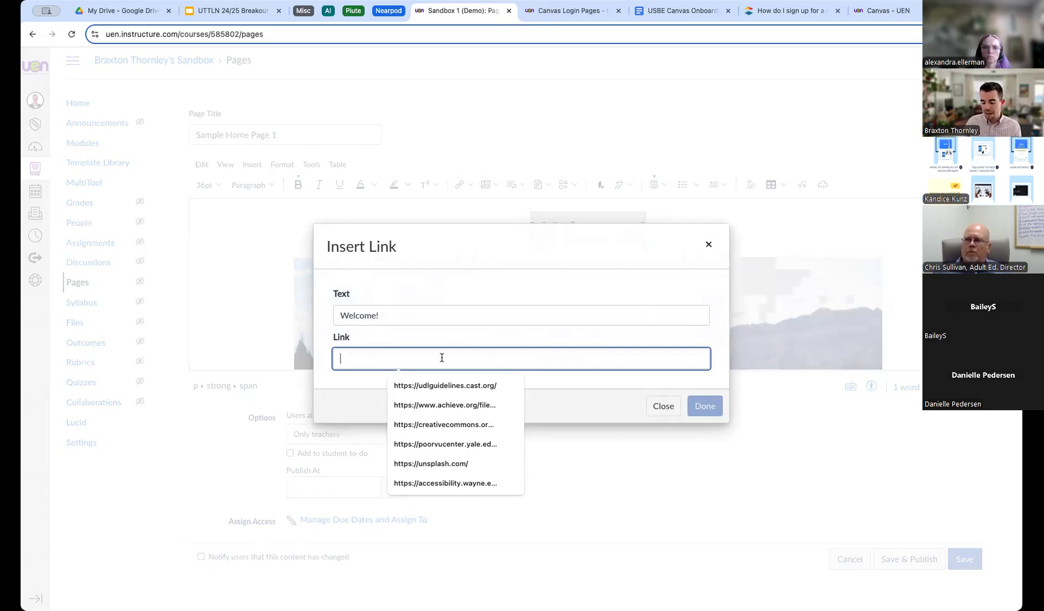
pyautogui.click(883, 10)
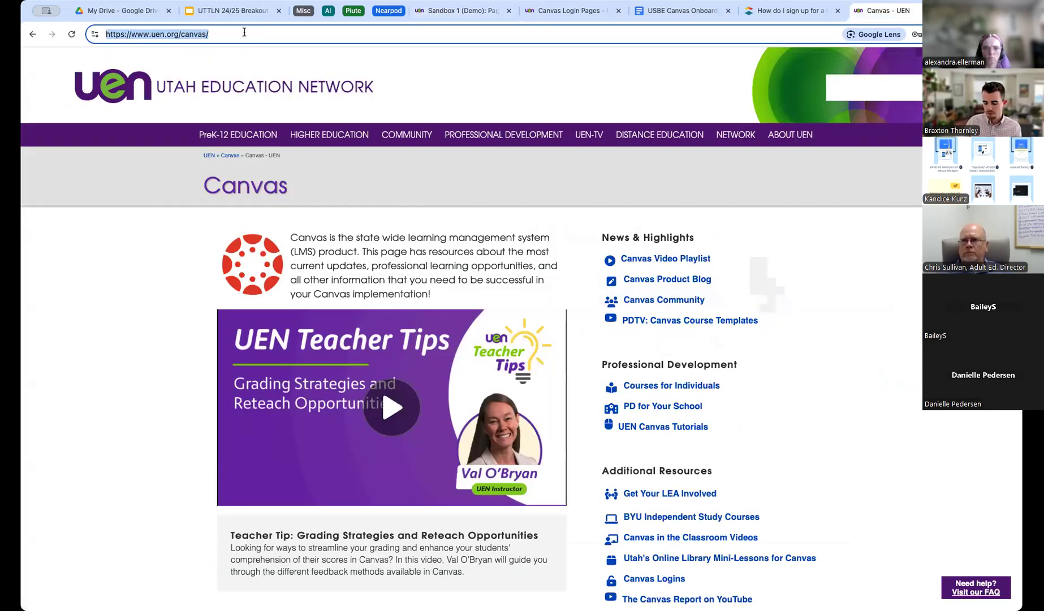
pyautogui.hotkey('ctrl', 'c')
pyautogui.click(458, 11)
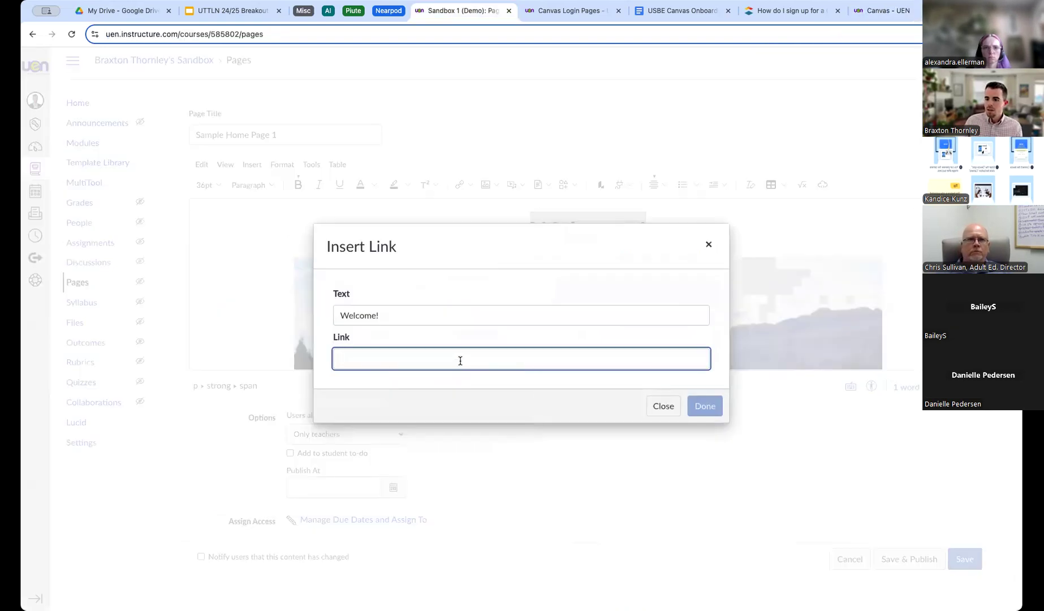
pyautogui.hotkey('ctrl', 'v')
pyautogui.click(704, 406)
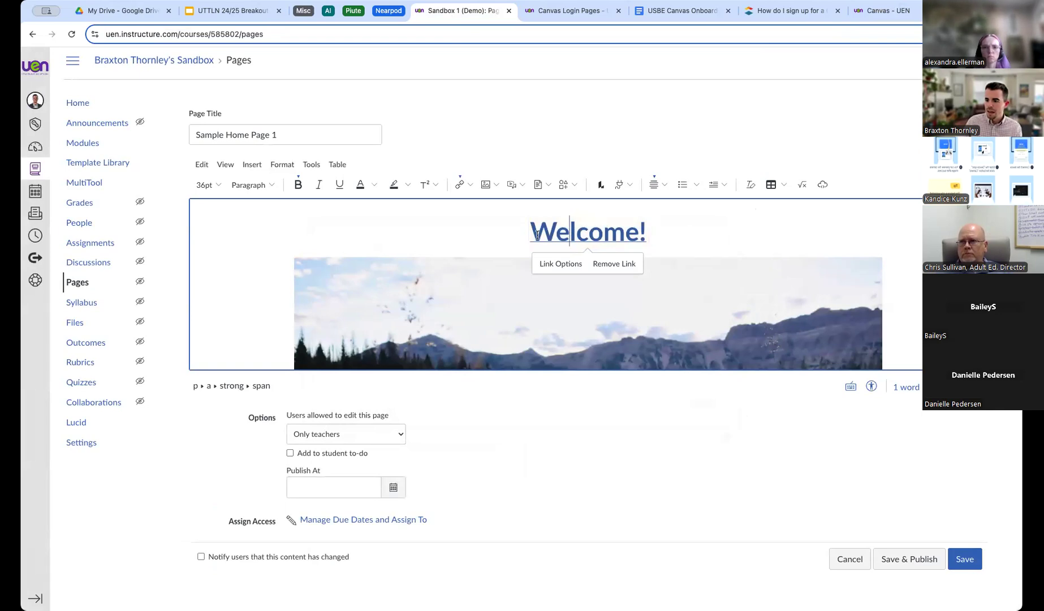
pyautogui.moveTo(531, 234); pyautogui.dragTo(685, 233)
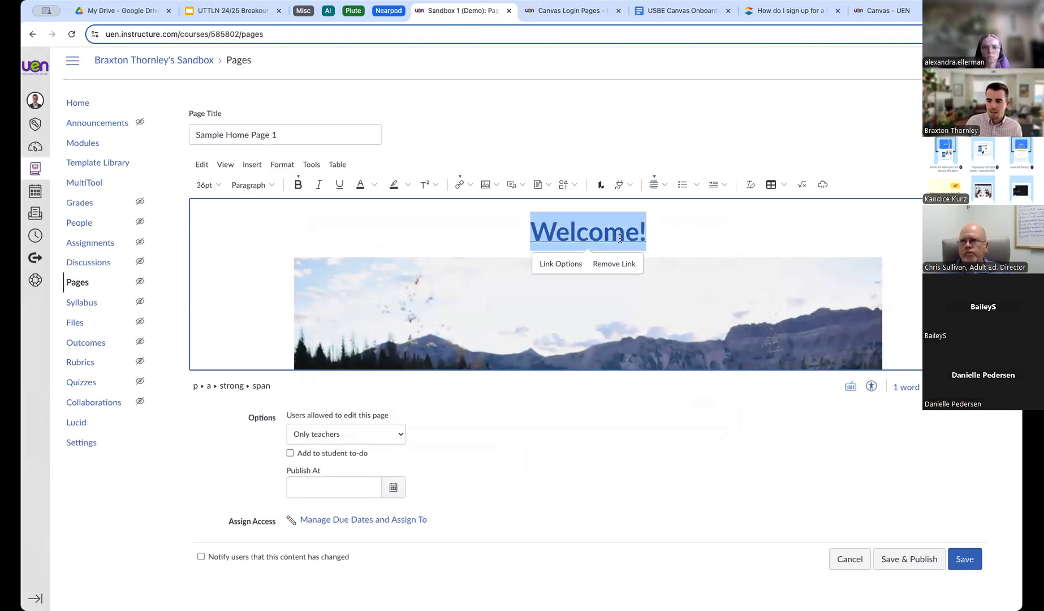
pyautogui.tripleClick(575, 233)
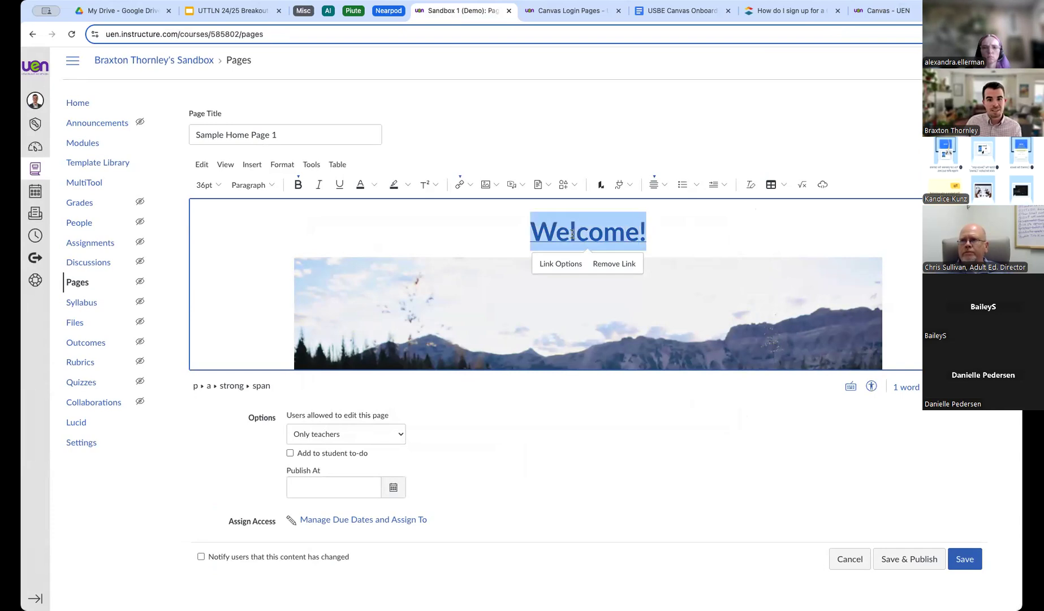
pyautogui.click(694, 236)
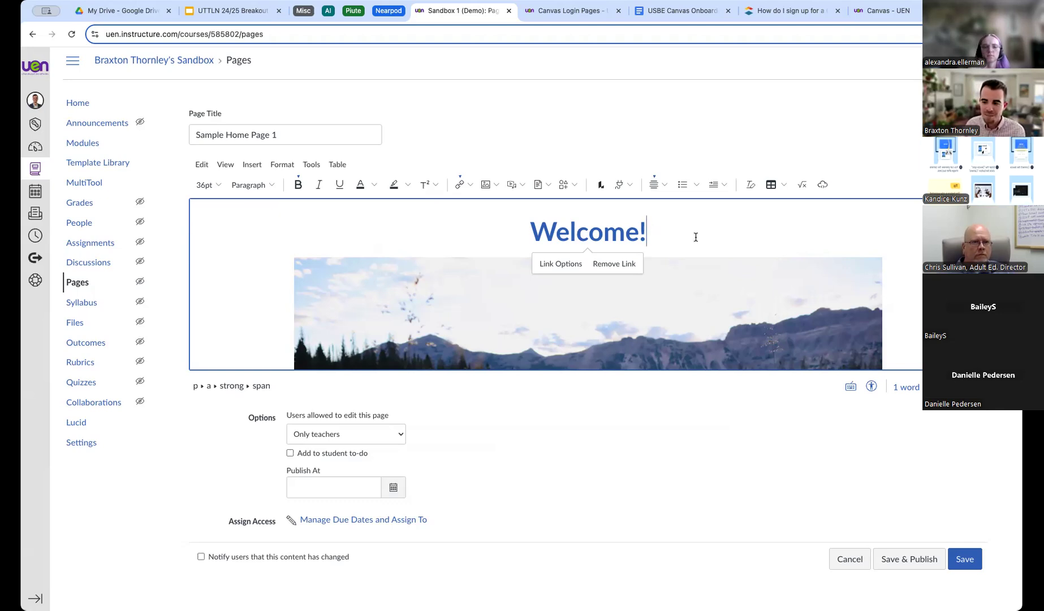
pyautogui.scroll(-1, 676, 242)
pyautogui.scroll(1, 676, 241)
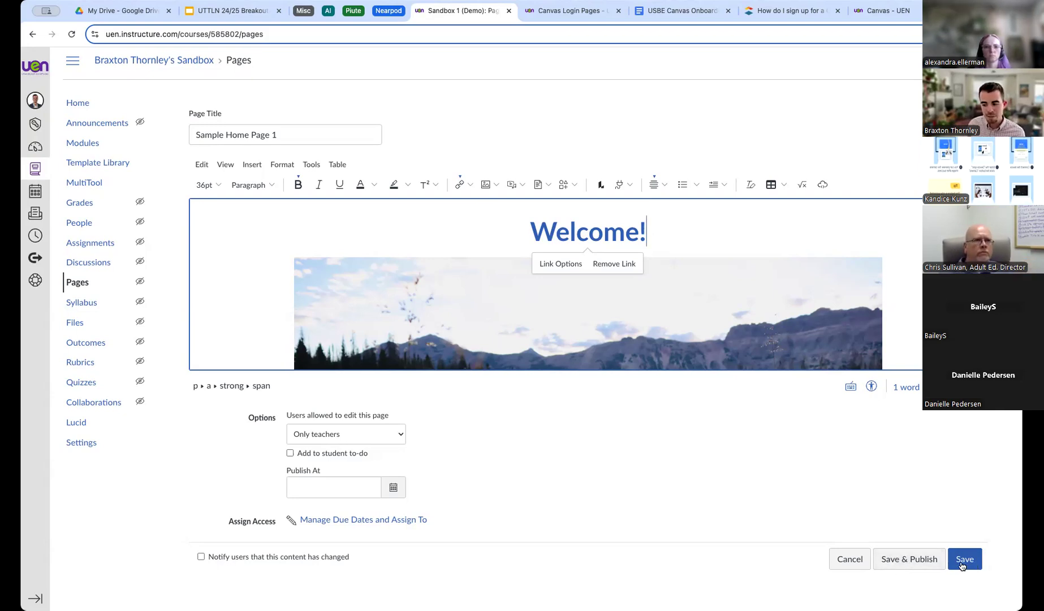
# Save and publish Sample Home Page 1, then confirm the Welcome! link opens the UEN Canvas page.
pyautogui.click(914, 560)
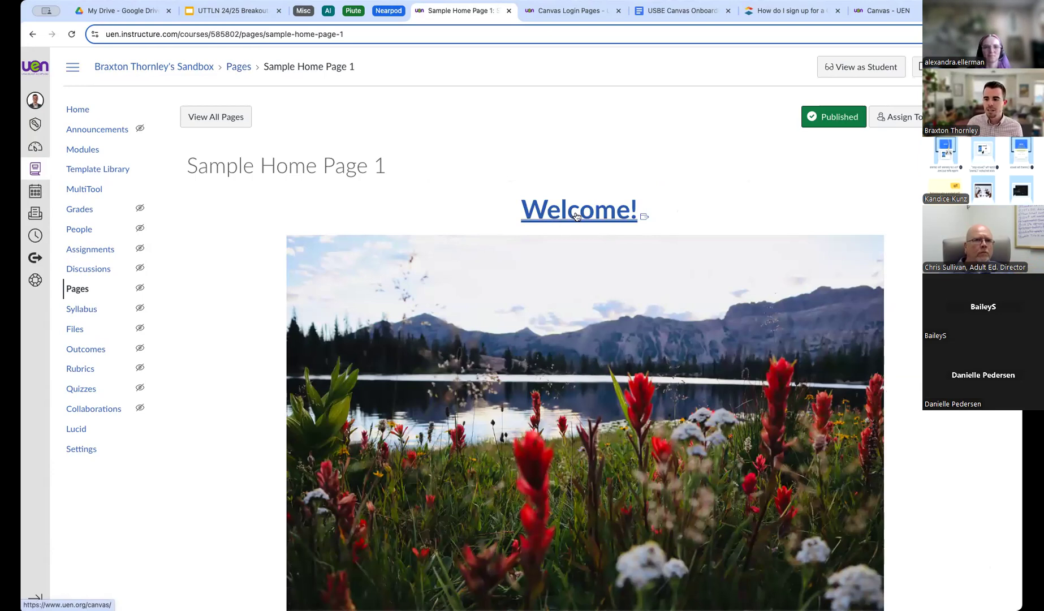
pyautogui.click(571, 213)
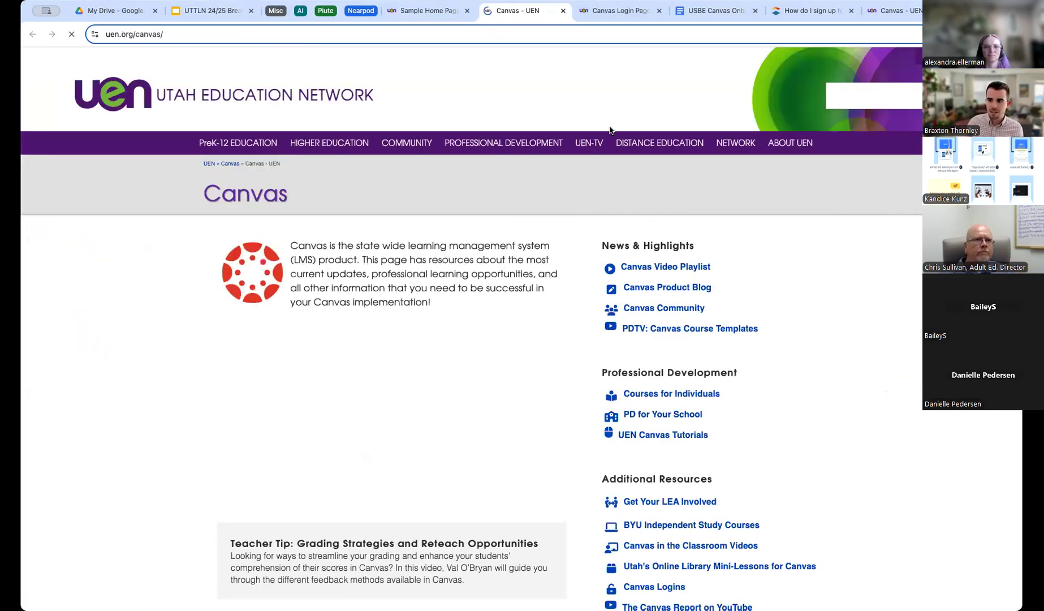
pyautogui.click(563, 11)
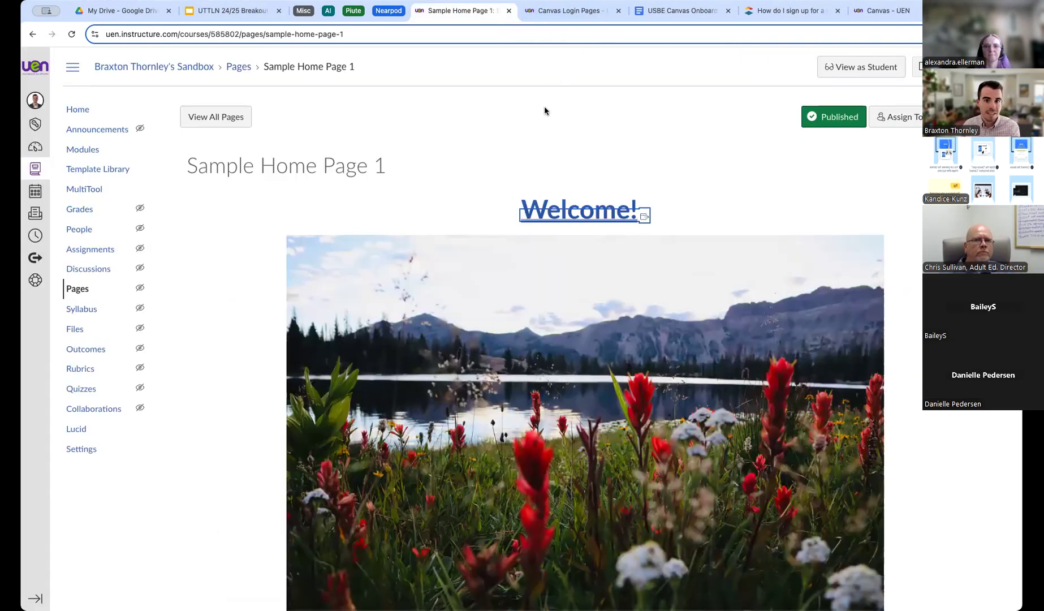
# Return to the sandbox course's Home.
pyautogui.scroll(-2, 792, 239)
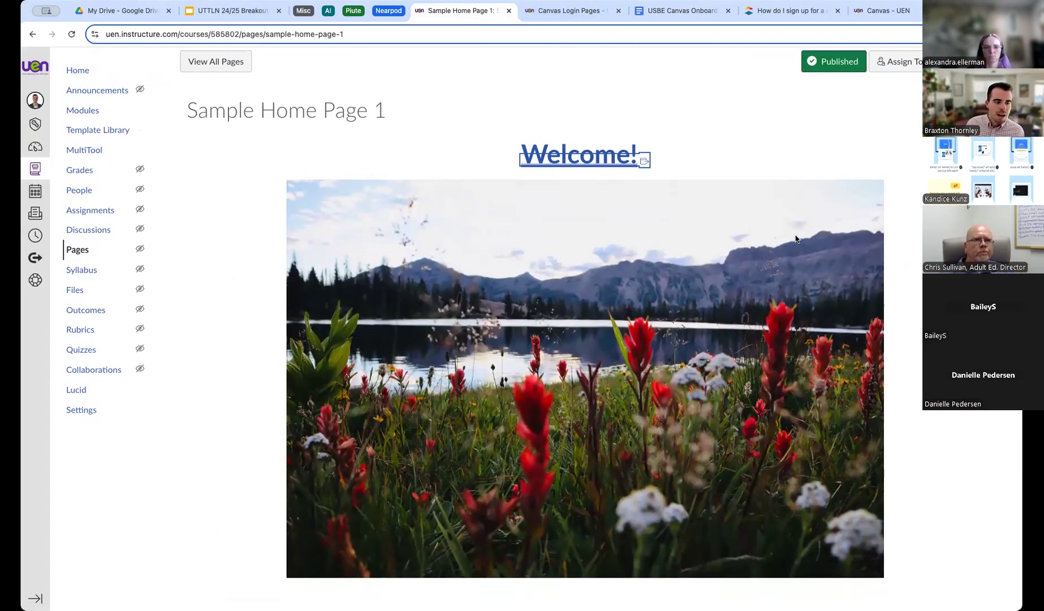
pyautogui.scroll(2, 792, 237)
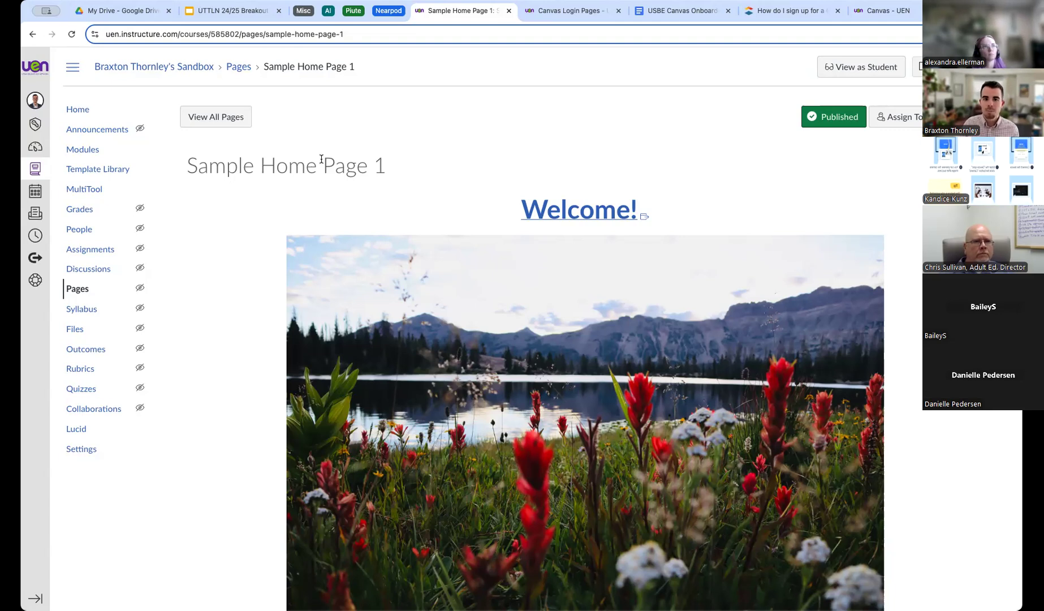
pyautogui.click(85, 111)
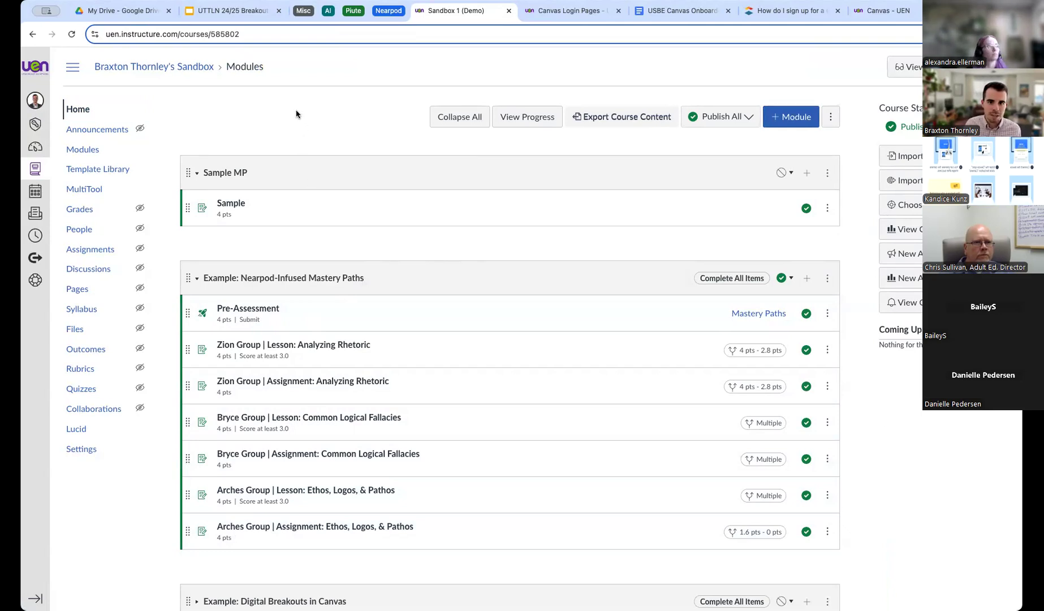
# Open the course's front page, Home Page 3, from Pages.
pyautogui.click(77, 290)
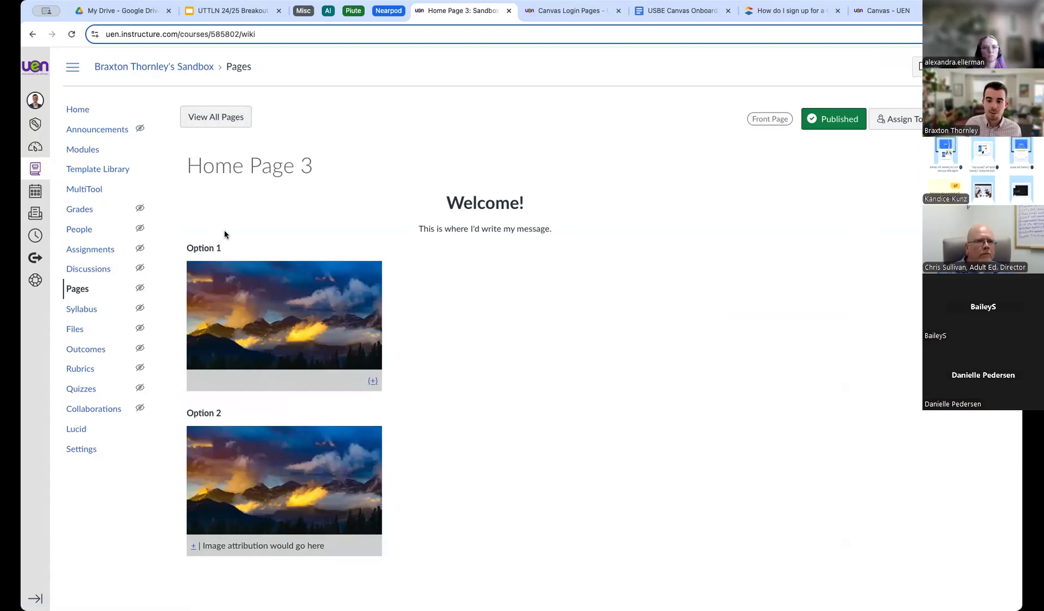
# Show all course pages, with Home Page 3 listed as the Front Page.
pyautogui.click(219, 117)
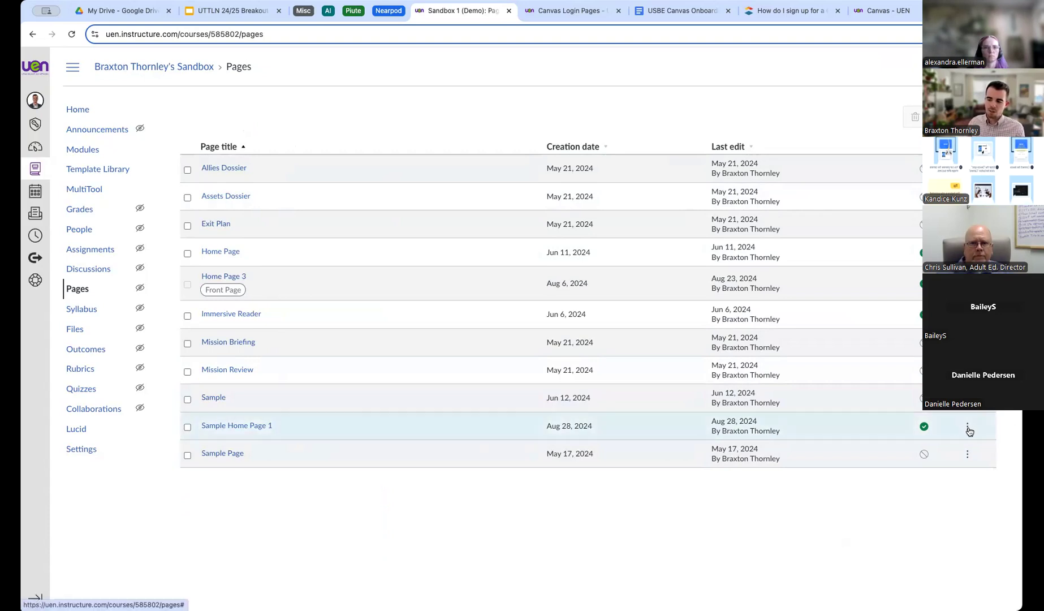
# Make Sample Home Page 1 the Front Page in place of Home Page 3, then view it.
pyautogui.click(968, 428)
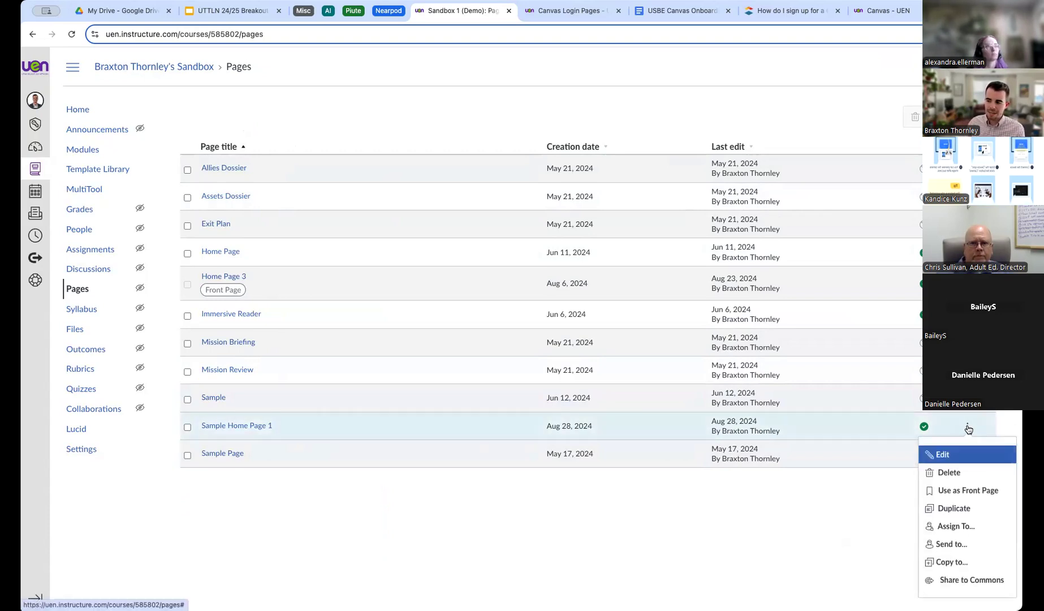
pyautogui.click(955, 491)
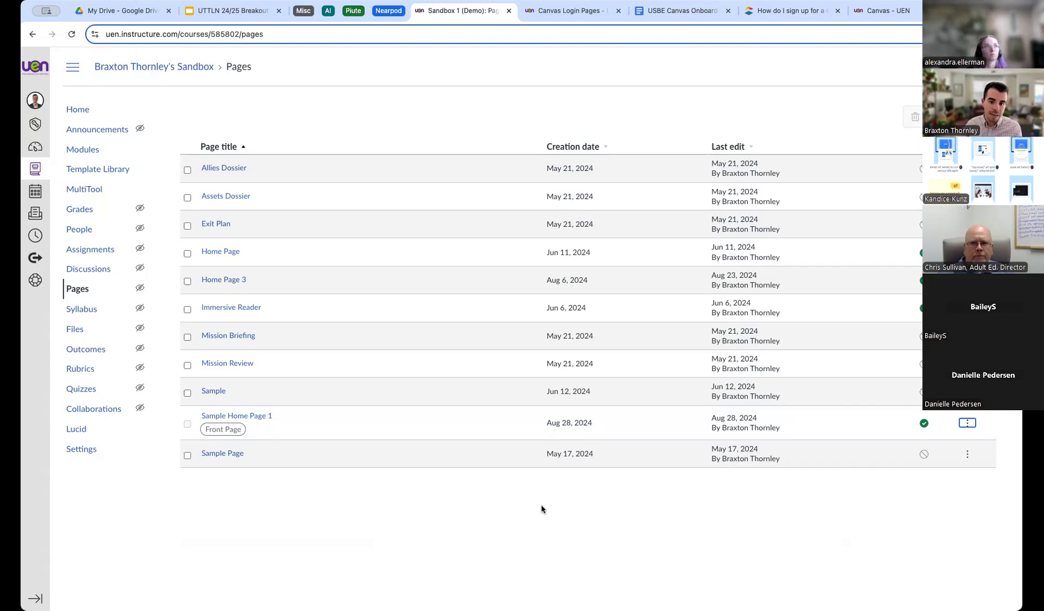
pyautogui.click(110, 285)
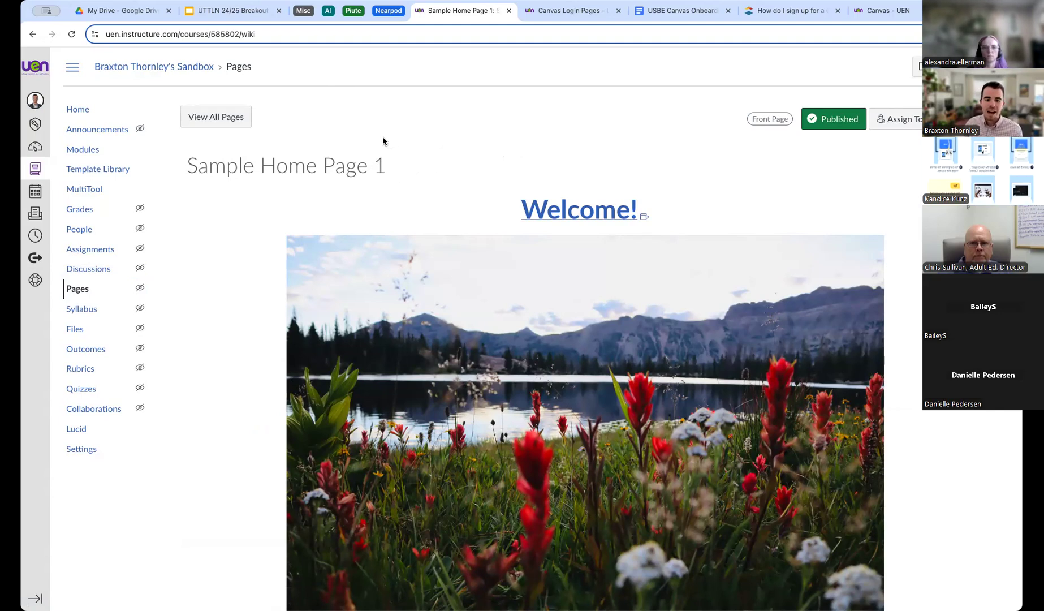
# From the course home, open the Choose Course Home Page dialog, currently set to Course Modules.
pyautogui.click(81, 114)
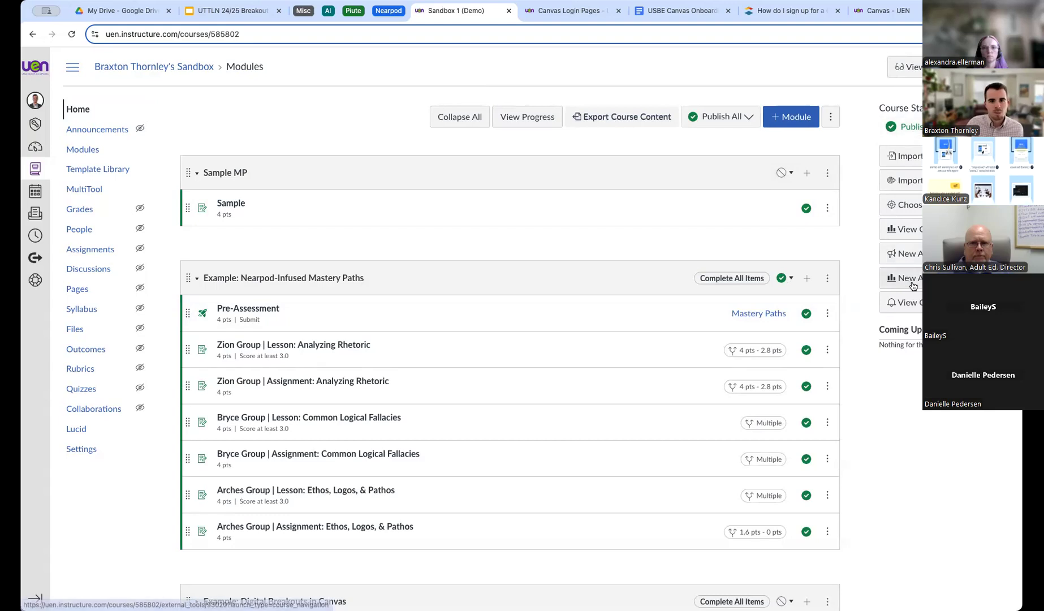
pyautogui.click(911, 209)
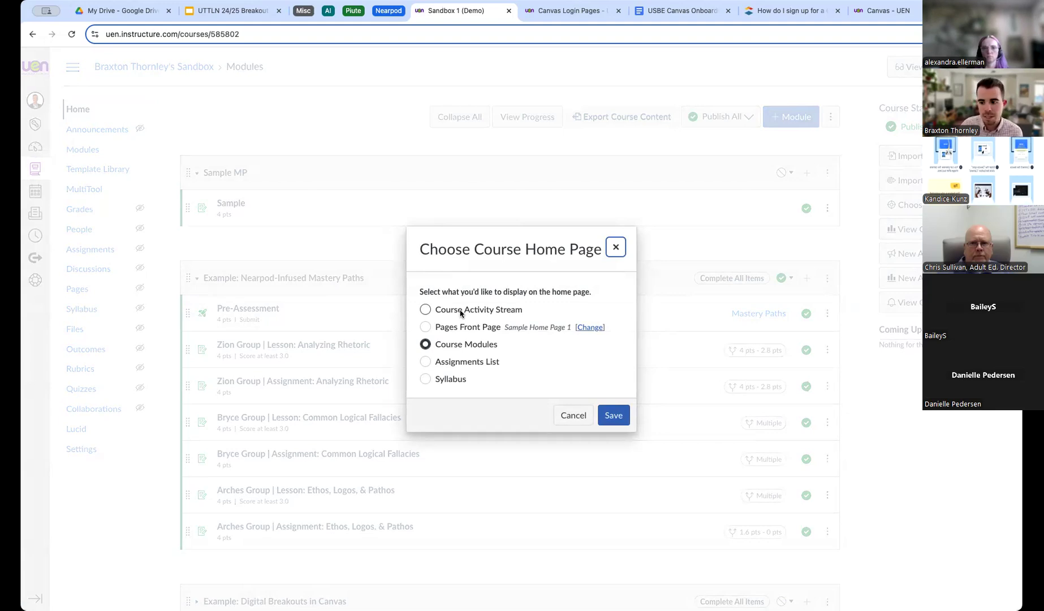
# Switch the course home from Course Modules to the Pages Front Page and save.
pyautogui.click(425, 327)
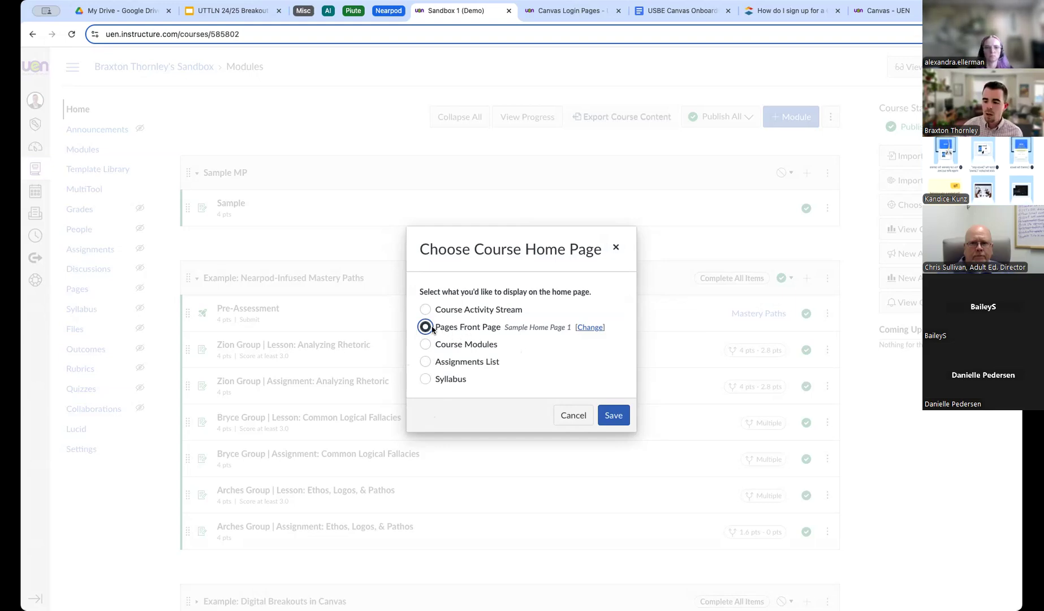
pyautogui.click(614, 414)
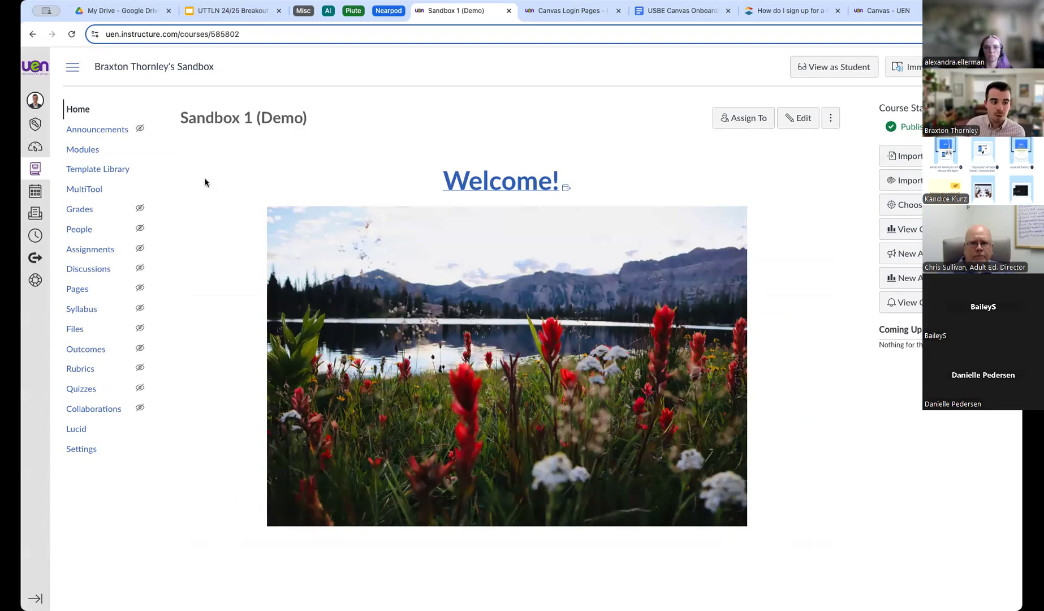
# Show all course pages, with Sample Home Page 1 now tagged as Front Page.
pyautogui.click(87, 296)
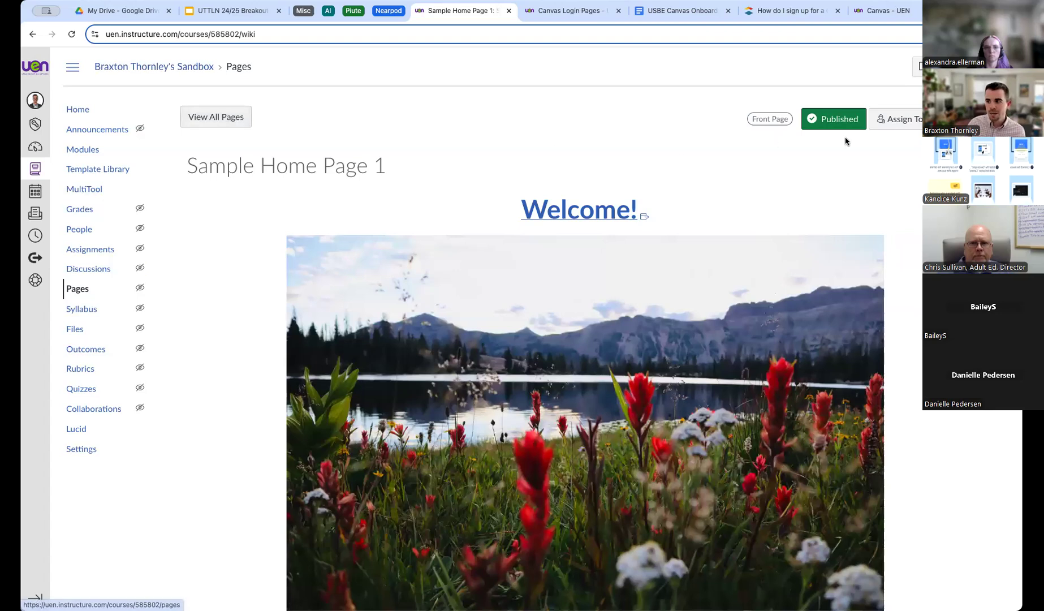
pyautogui.click(210, 116)
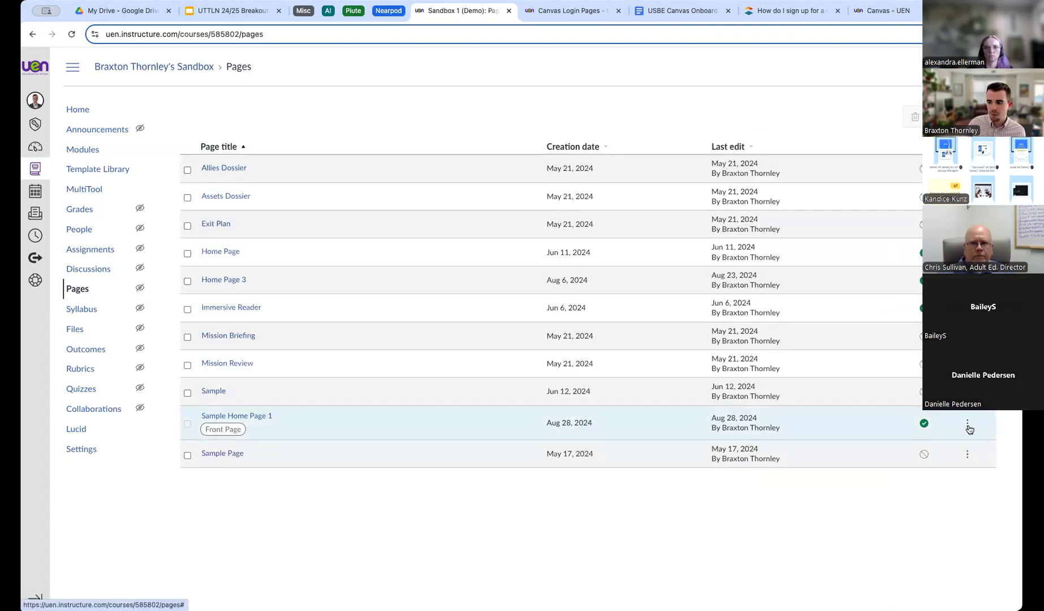
pyautogui.click(967, 425)
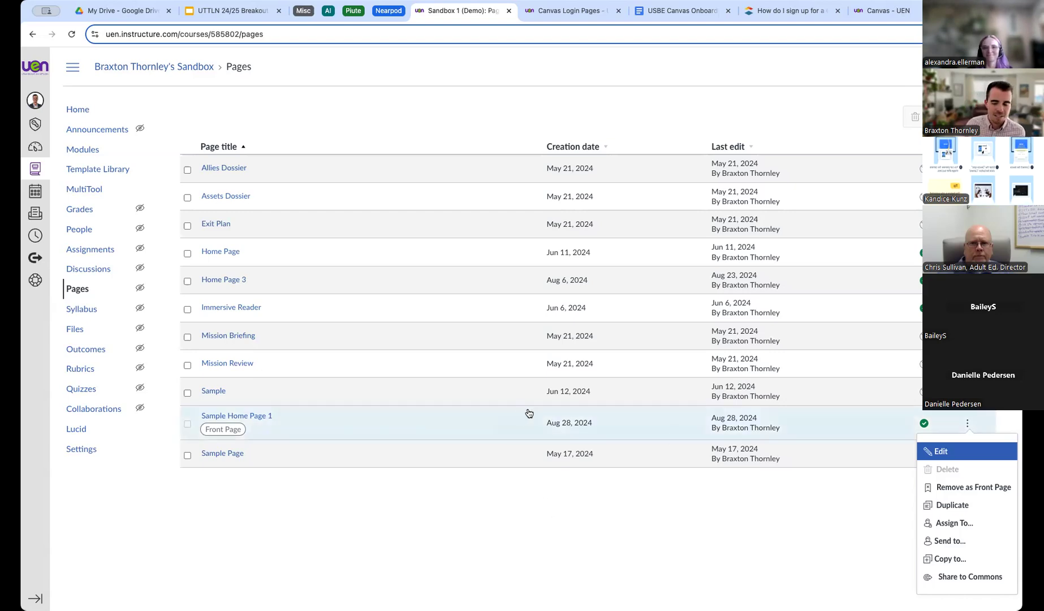
pyautogui.click(821, 532)
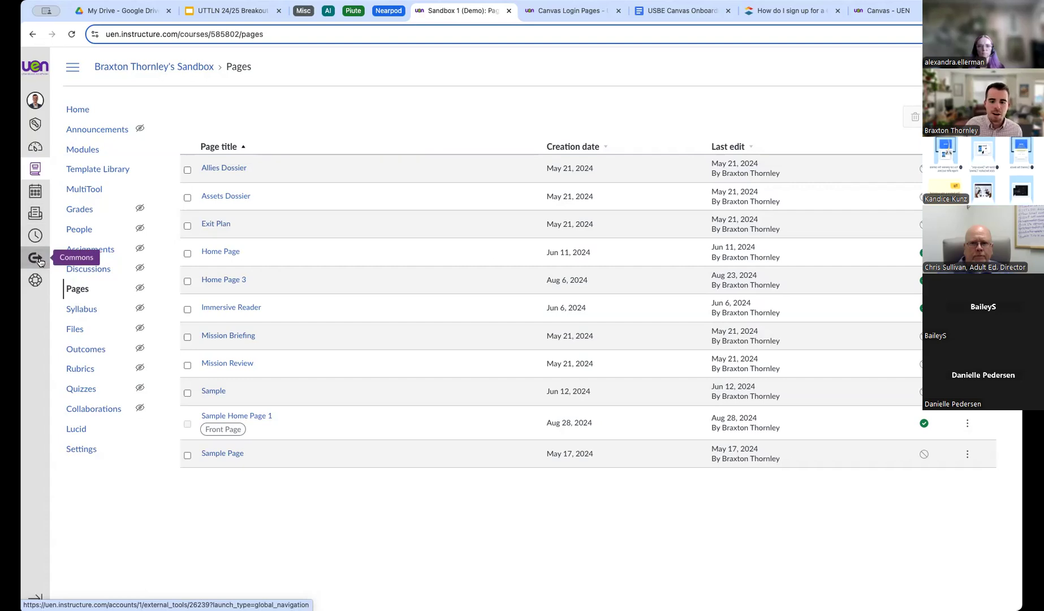
# Go to Canvas Commons and put the cursor in its resource search box.
pyautogui.click(40, 261)
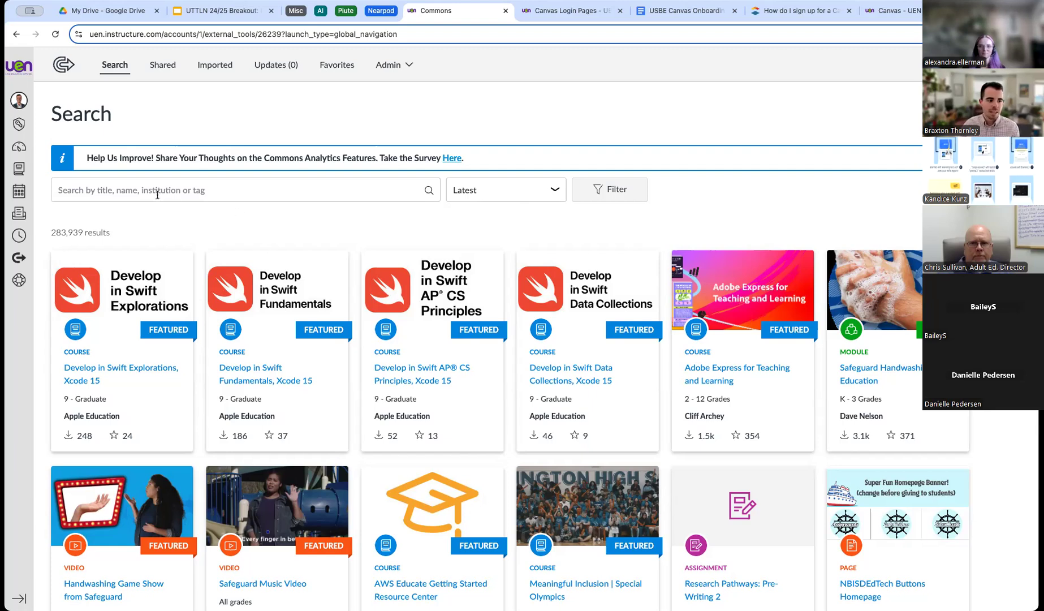
pyautogui.click(138, 195)
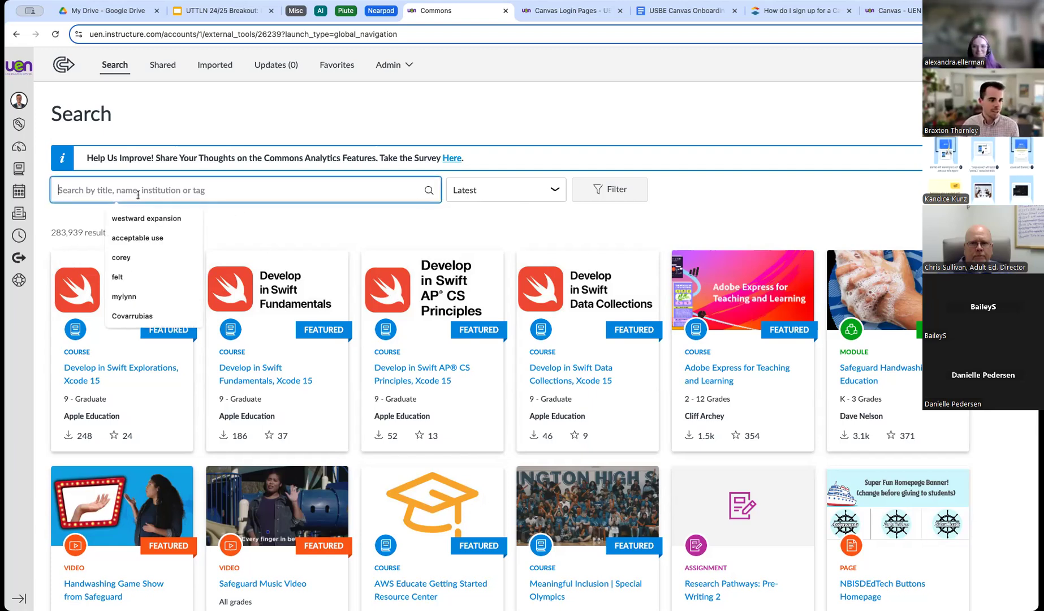
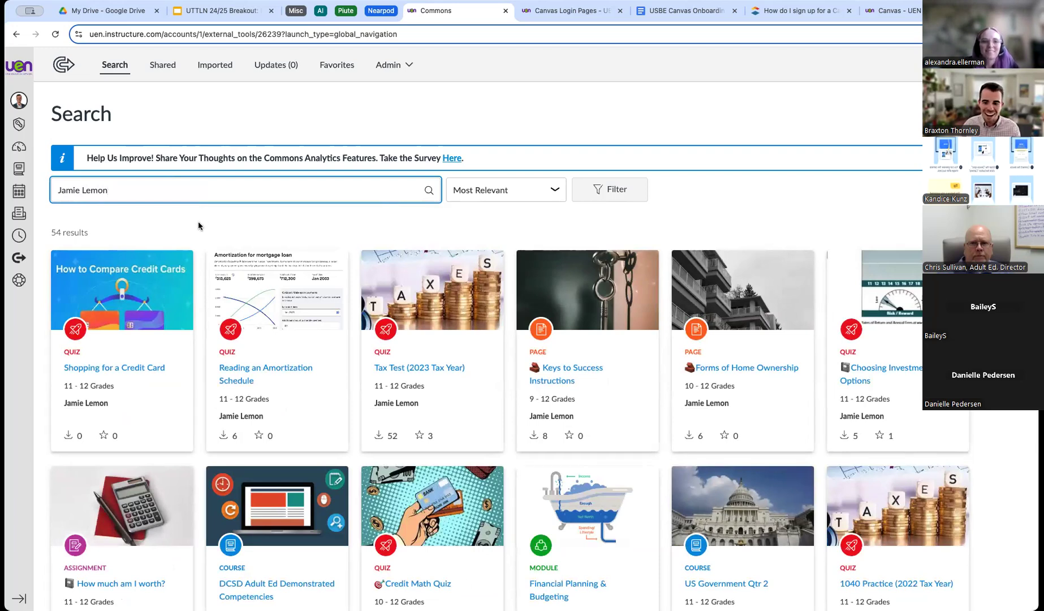
# Search Commons for one author's shared resources and open the Shopping for a Credit Card quiz.
pyautogui.scroll(-3, 253, 340)
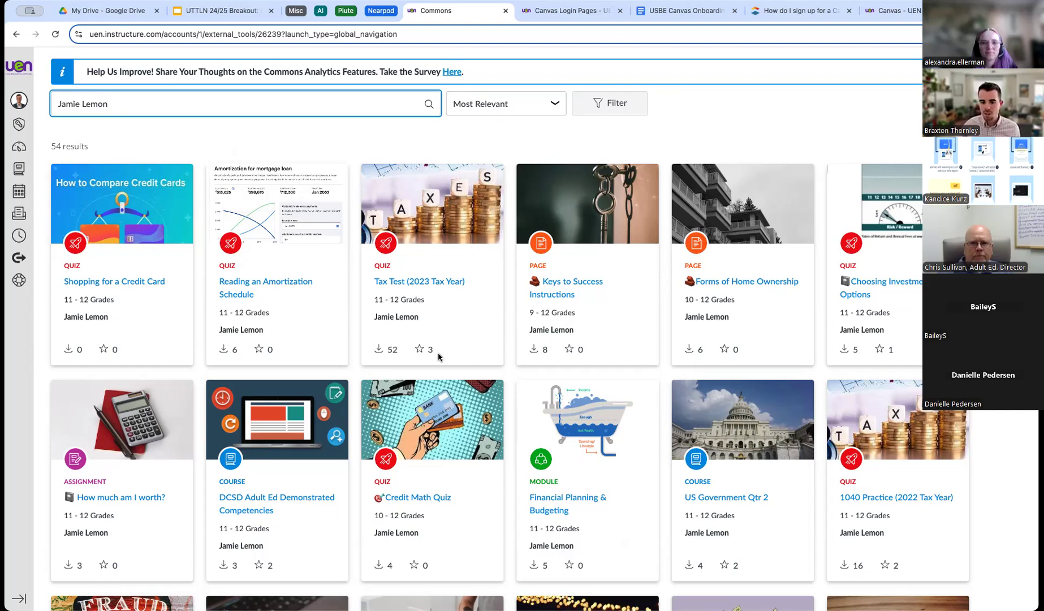
pyautogui.click(105, 281)
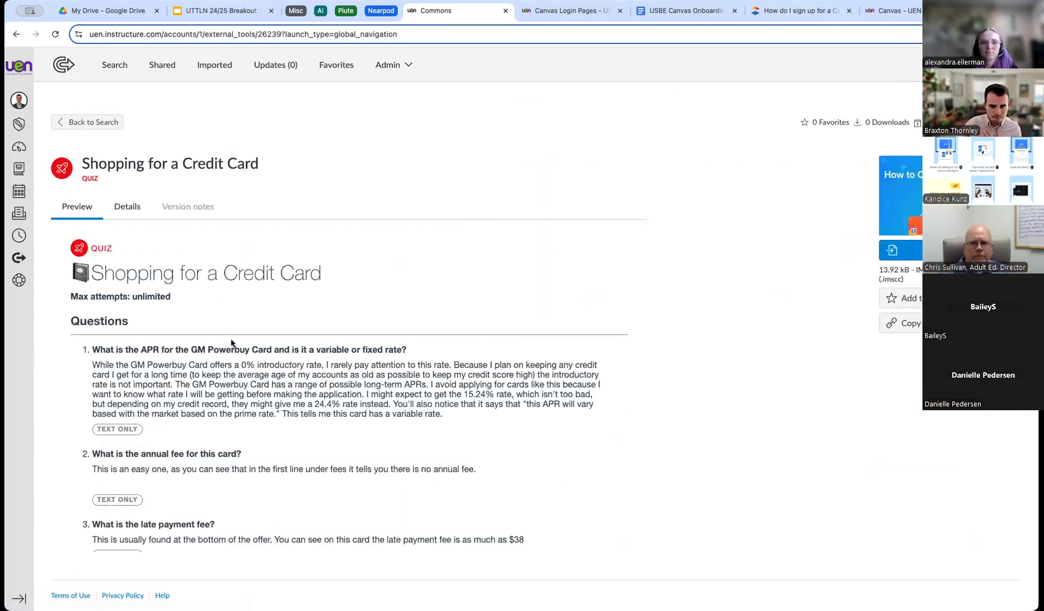
pyautogui.scroll(-5, 314, 340)
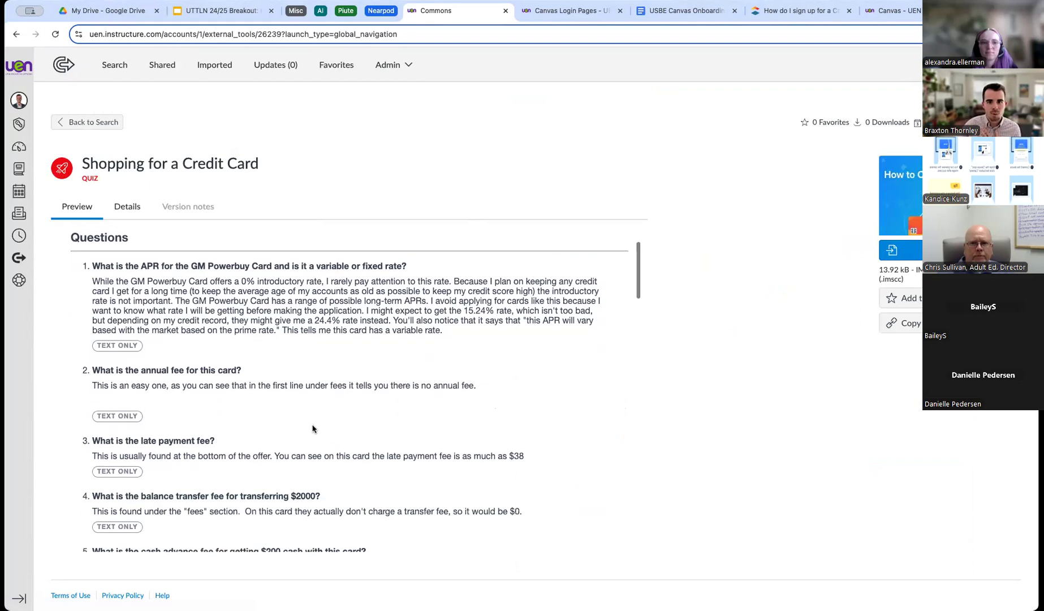
pyautogui.scroll(5, 334, 356)
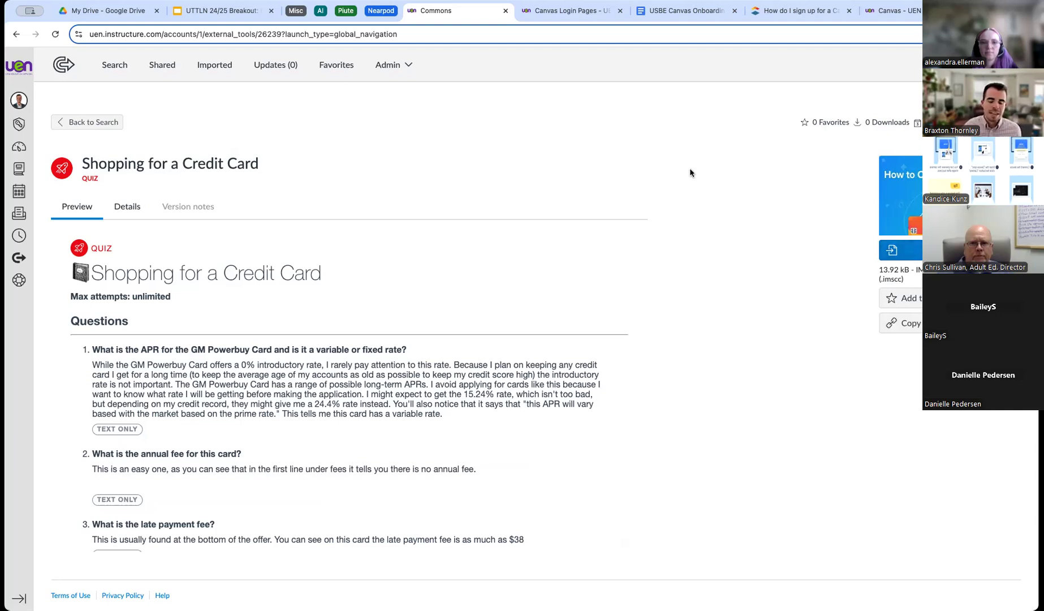
# Go back to the unfiltered Commons Search page listing all 283,939 resources.
pyautogui.click(64, 65)
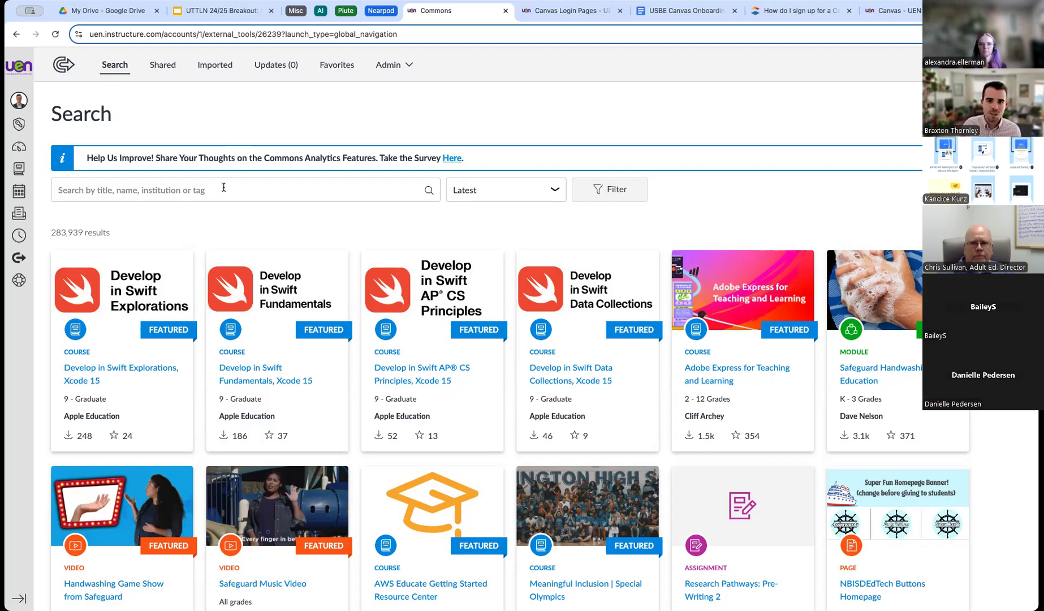
# Open the USBE Canvas Onboarding Outline doc and scroll down to the Session 2 agenda.
pyautogui.click(696, 20)
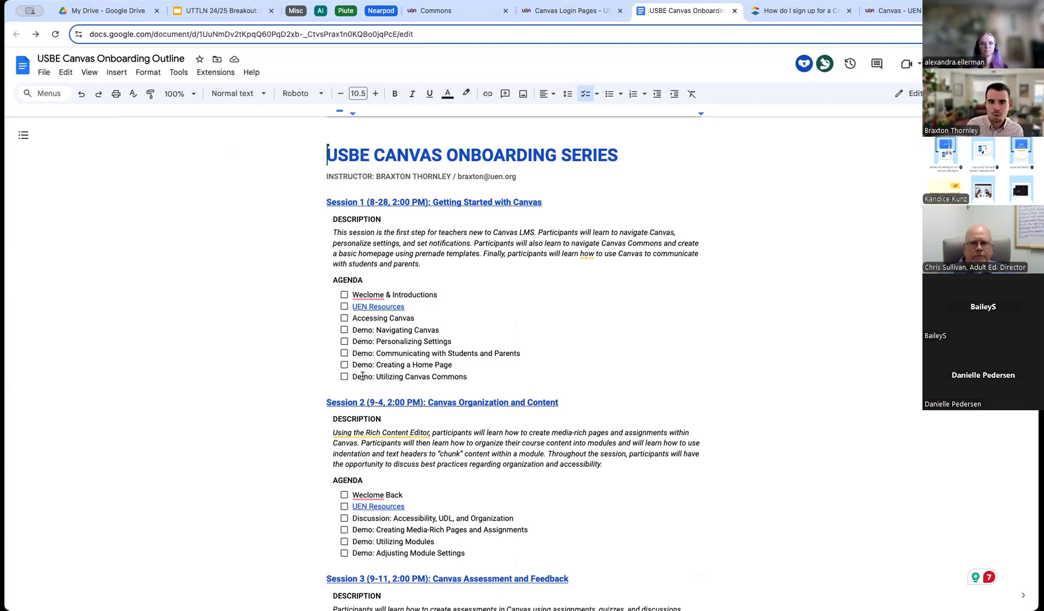
pyautogui.scroll(-4, 503, 355)
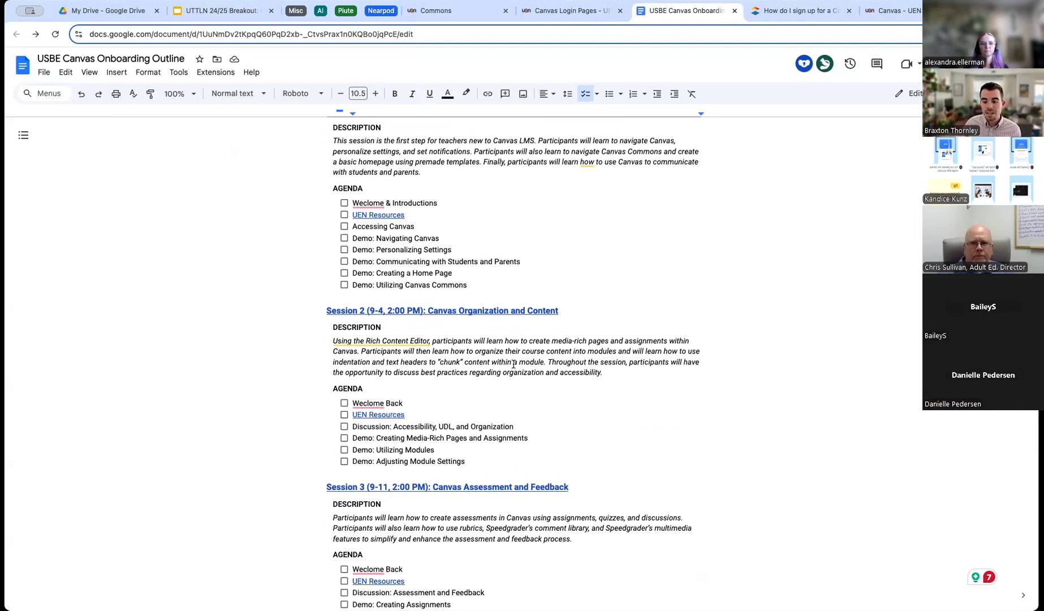
pyautogui.scroll(-1, 516, 363)
# Highlight the Media-Rich Pages, Demo: Utilizing Modules and Adjusting Module Settings agenda items in turn.
pyautogui.moveTo(335, 288)
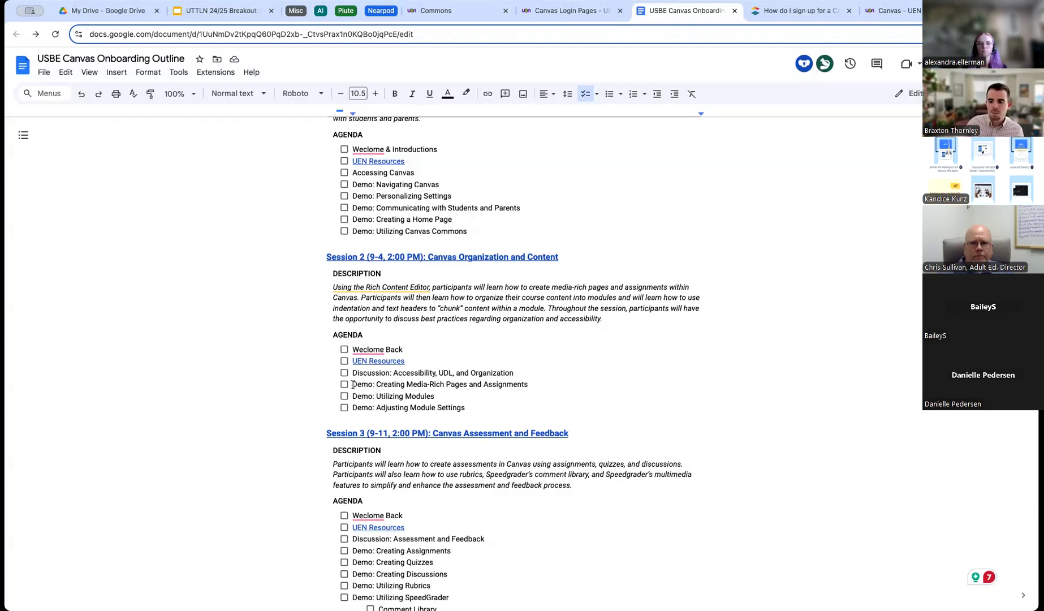
pyautogui.moveTo(467, 384); pyautogui.dragTo(406, 385)
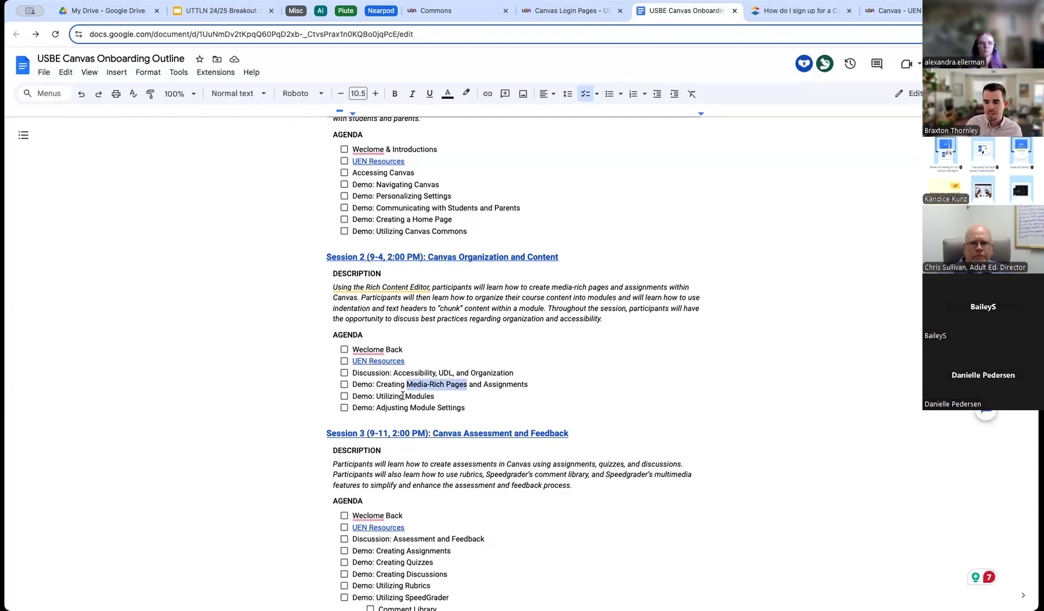
pyautogui.click(353, 396)
pyautogui.moveTo(380, 394); pyautogui.dragTo(433, 392)
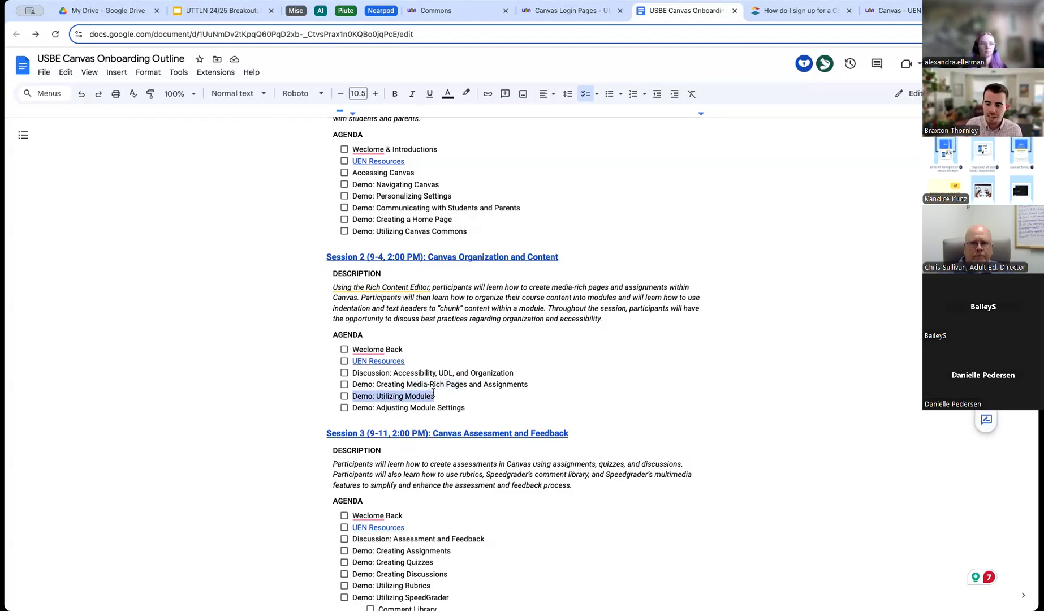
pyautogui.moveTo(375, 408); pyautogui.dragTo(473, 409)
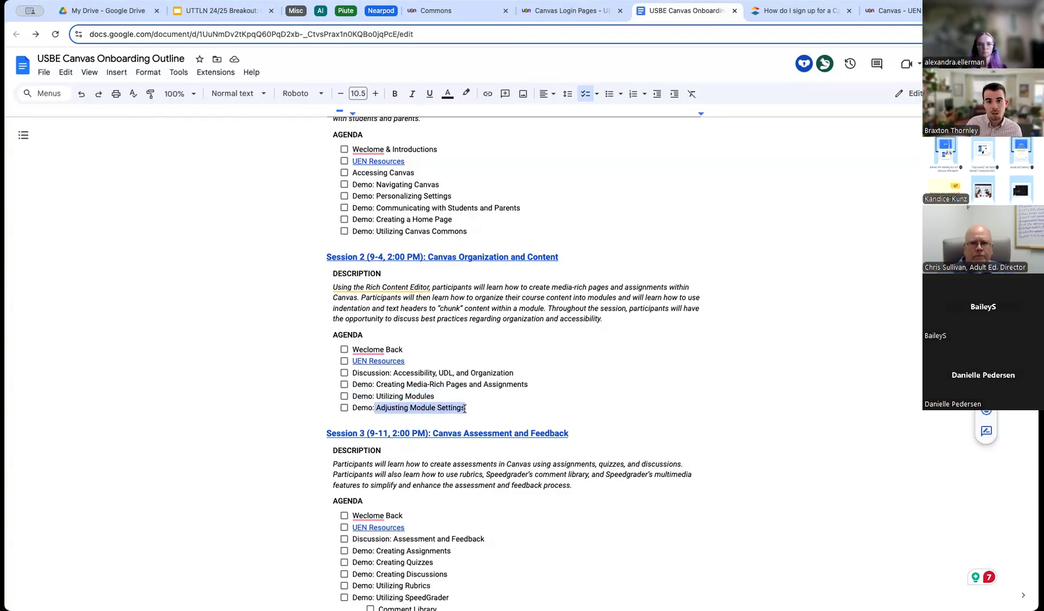